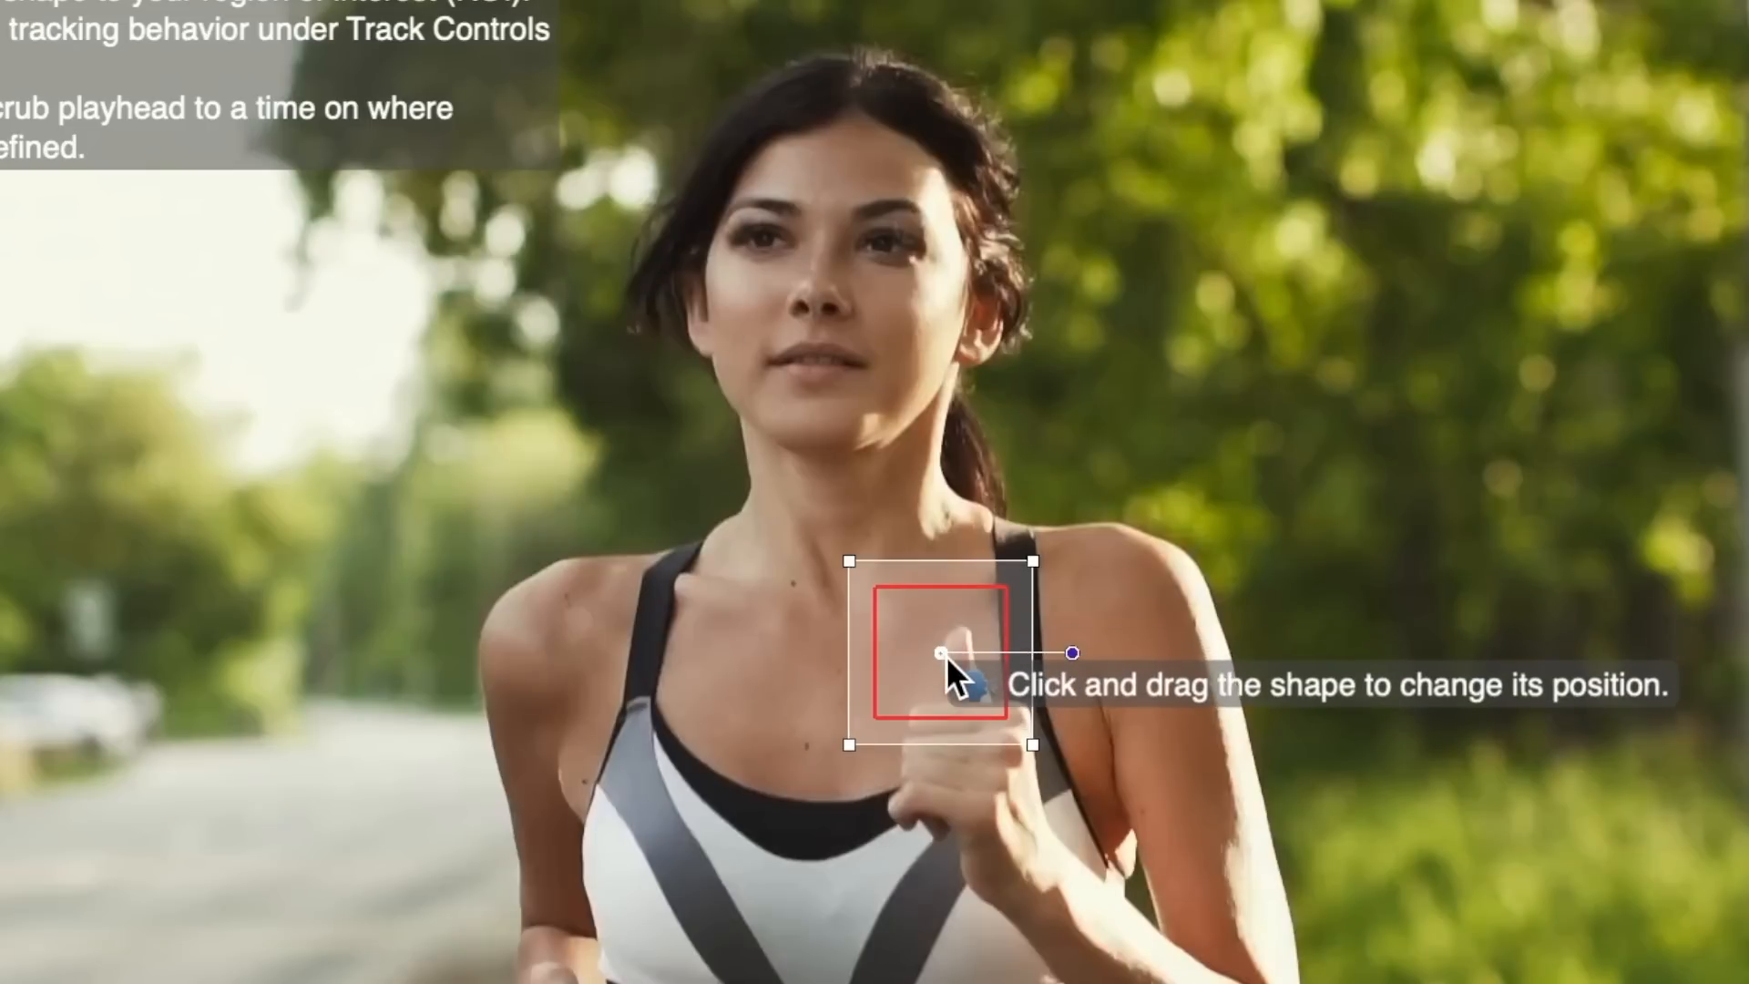
# Fit the rectangular tracking shape over the runner's eyes, with an offset of about -82, 310 px and scale of about 1.66 by 0.43
pyautogui.moveTo(946, 654); pyautogui.dragTo(832, 239)
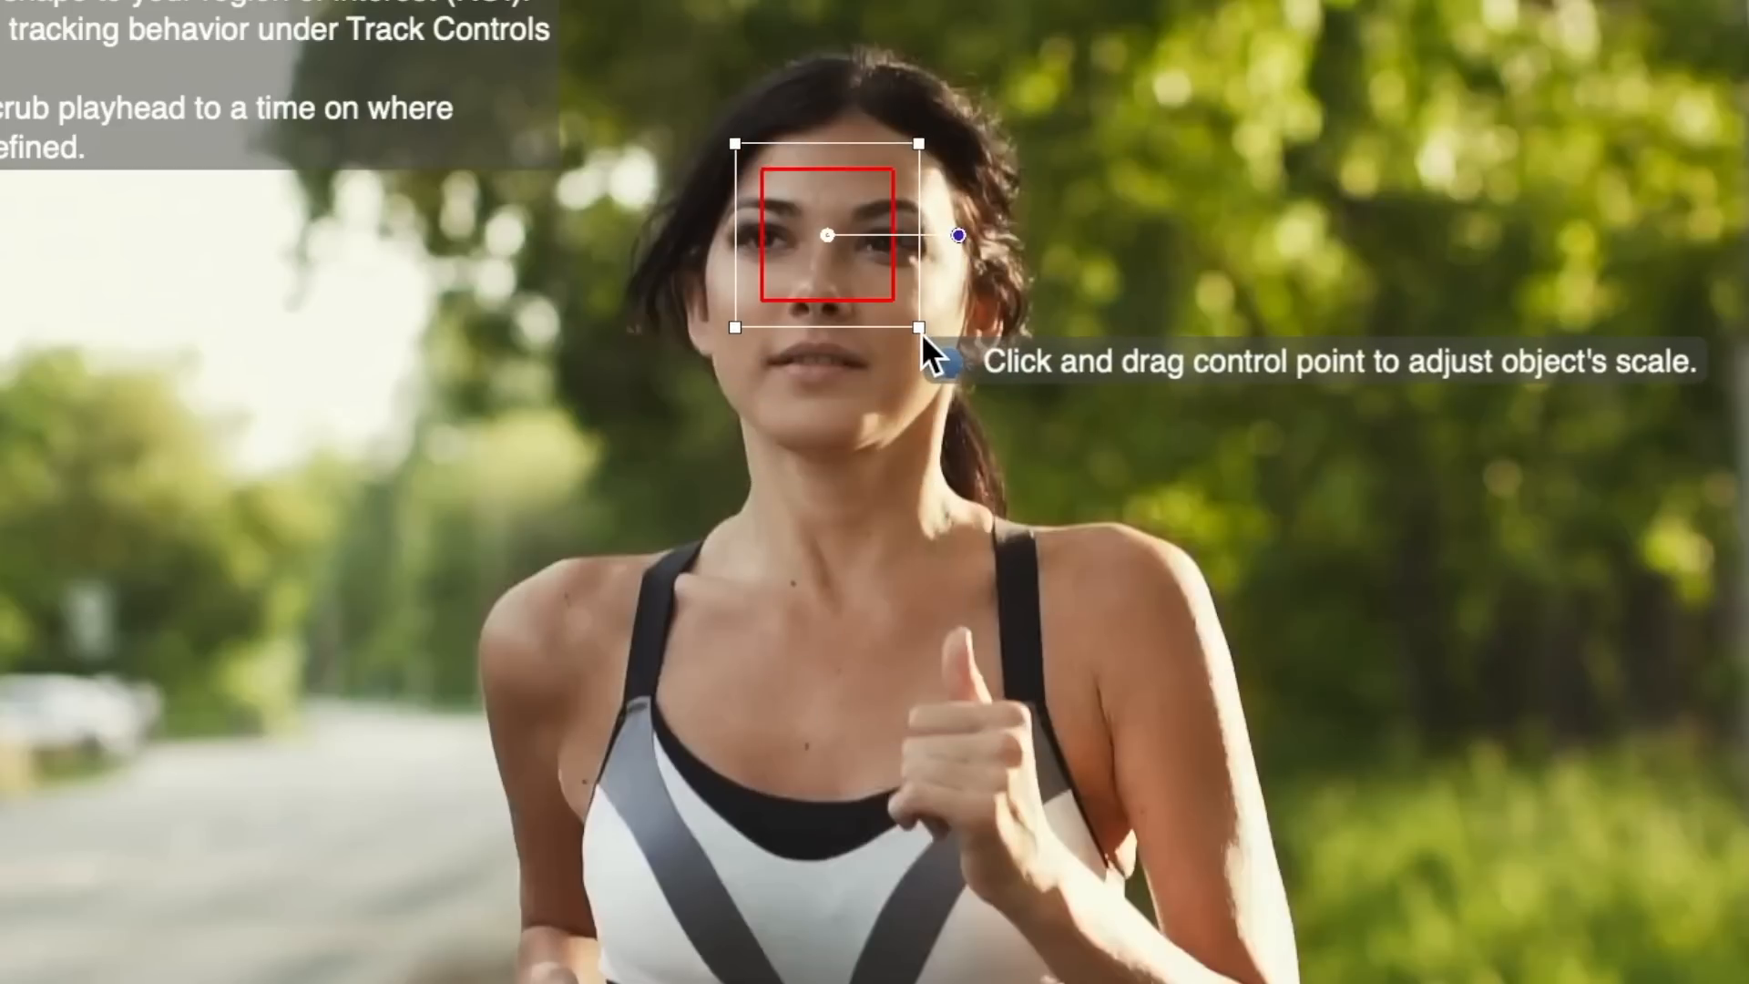
pyautogui.moveTo(920, 331); pyautogui.dragTo(1007, 319)
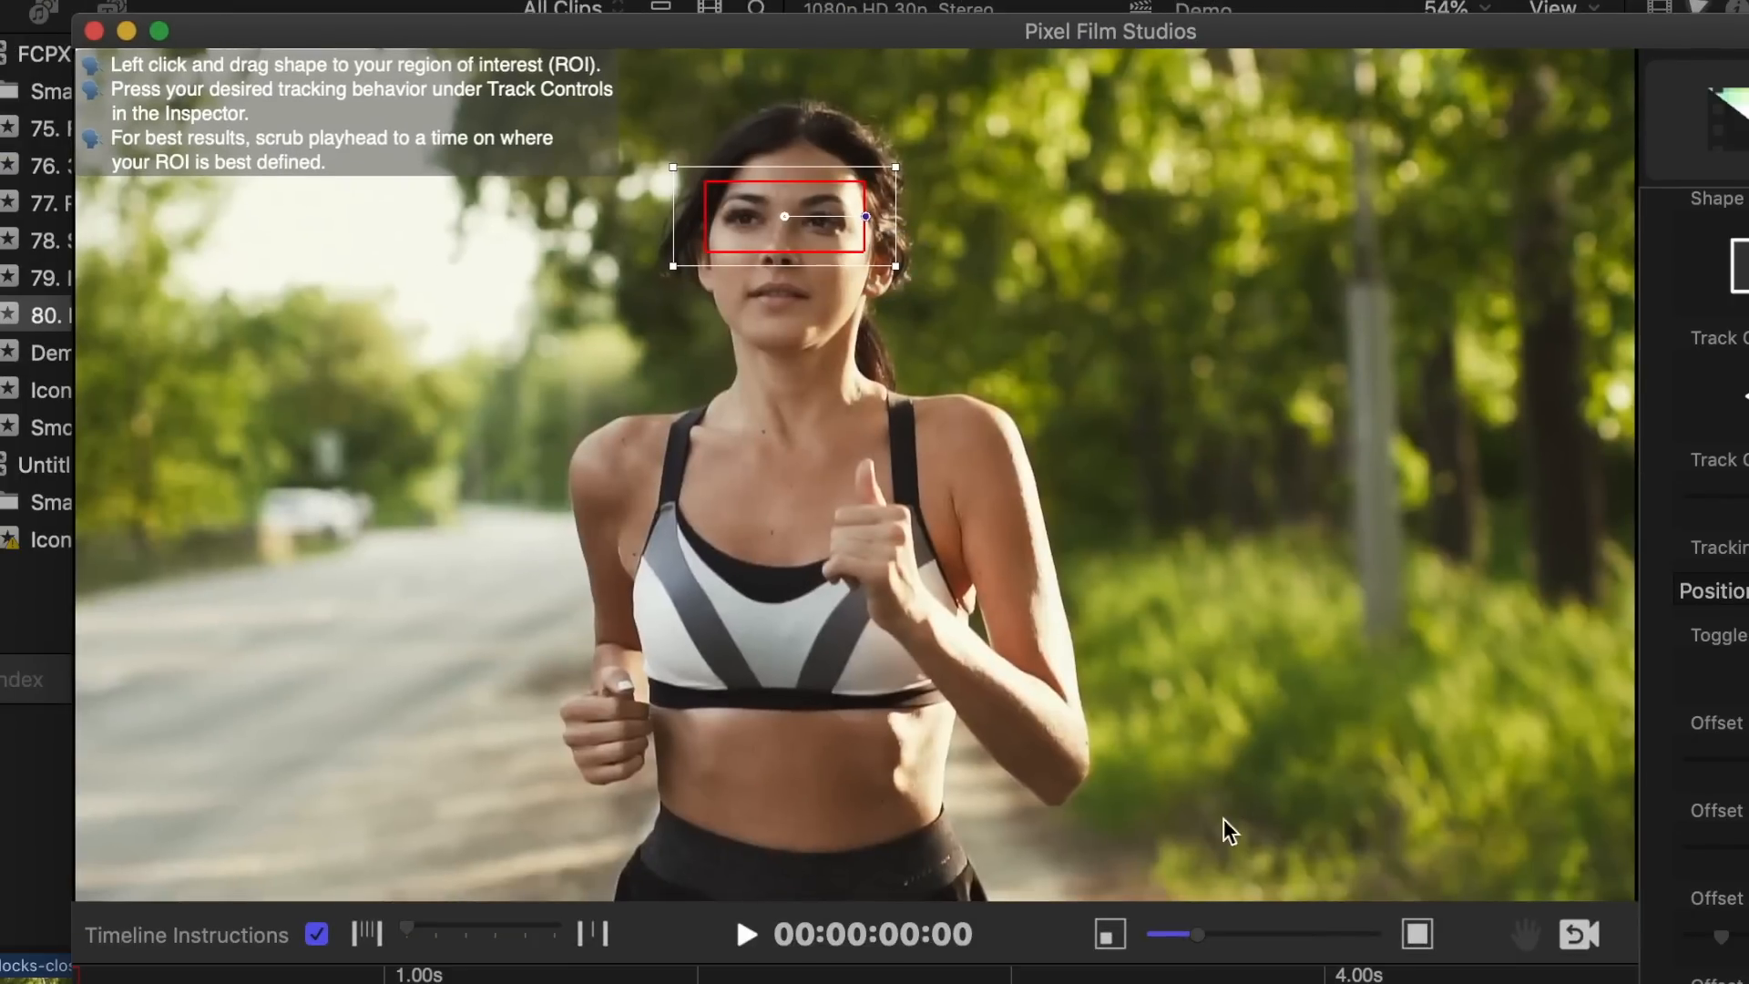
pyautogui.moveTo(1200, 931); pyautogui.dragTo(1249, 935)
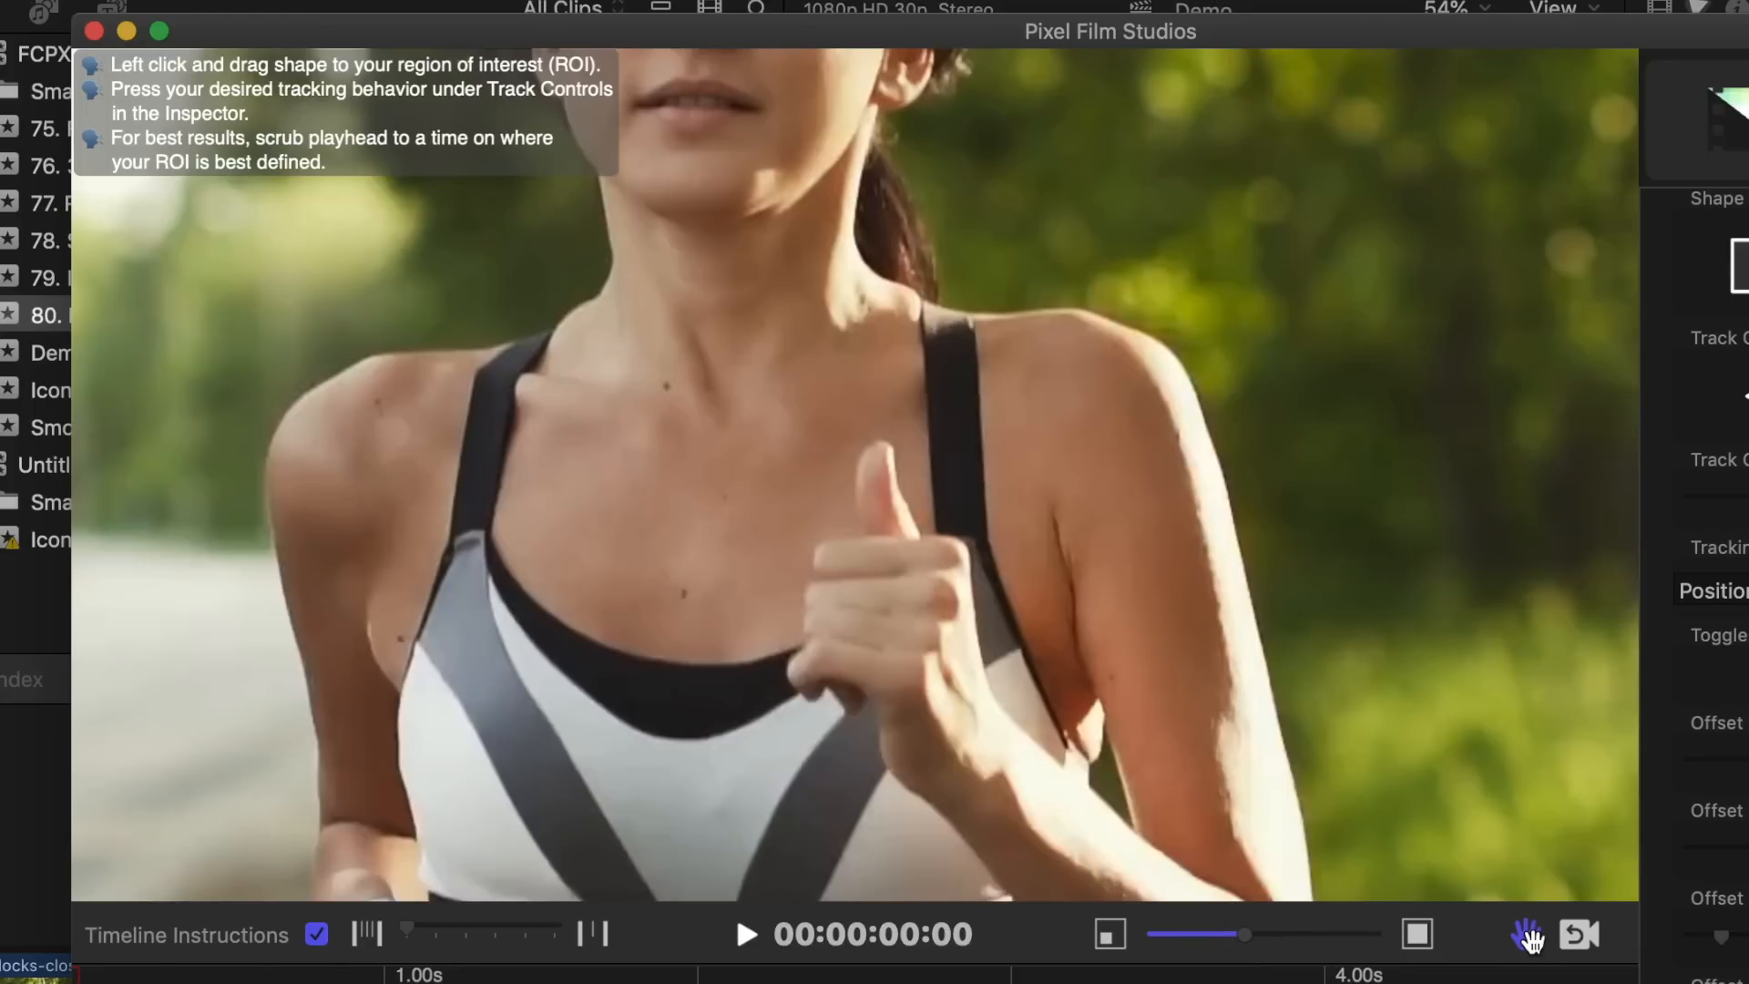
pyautogui.moveTo(806, 238); pyautogui.dragTo(928, 729)
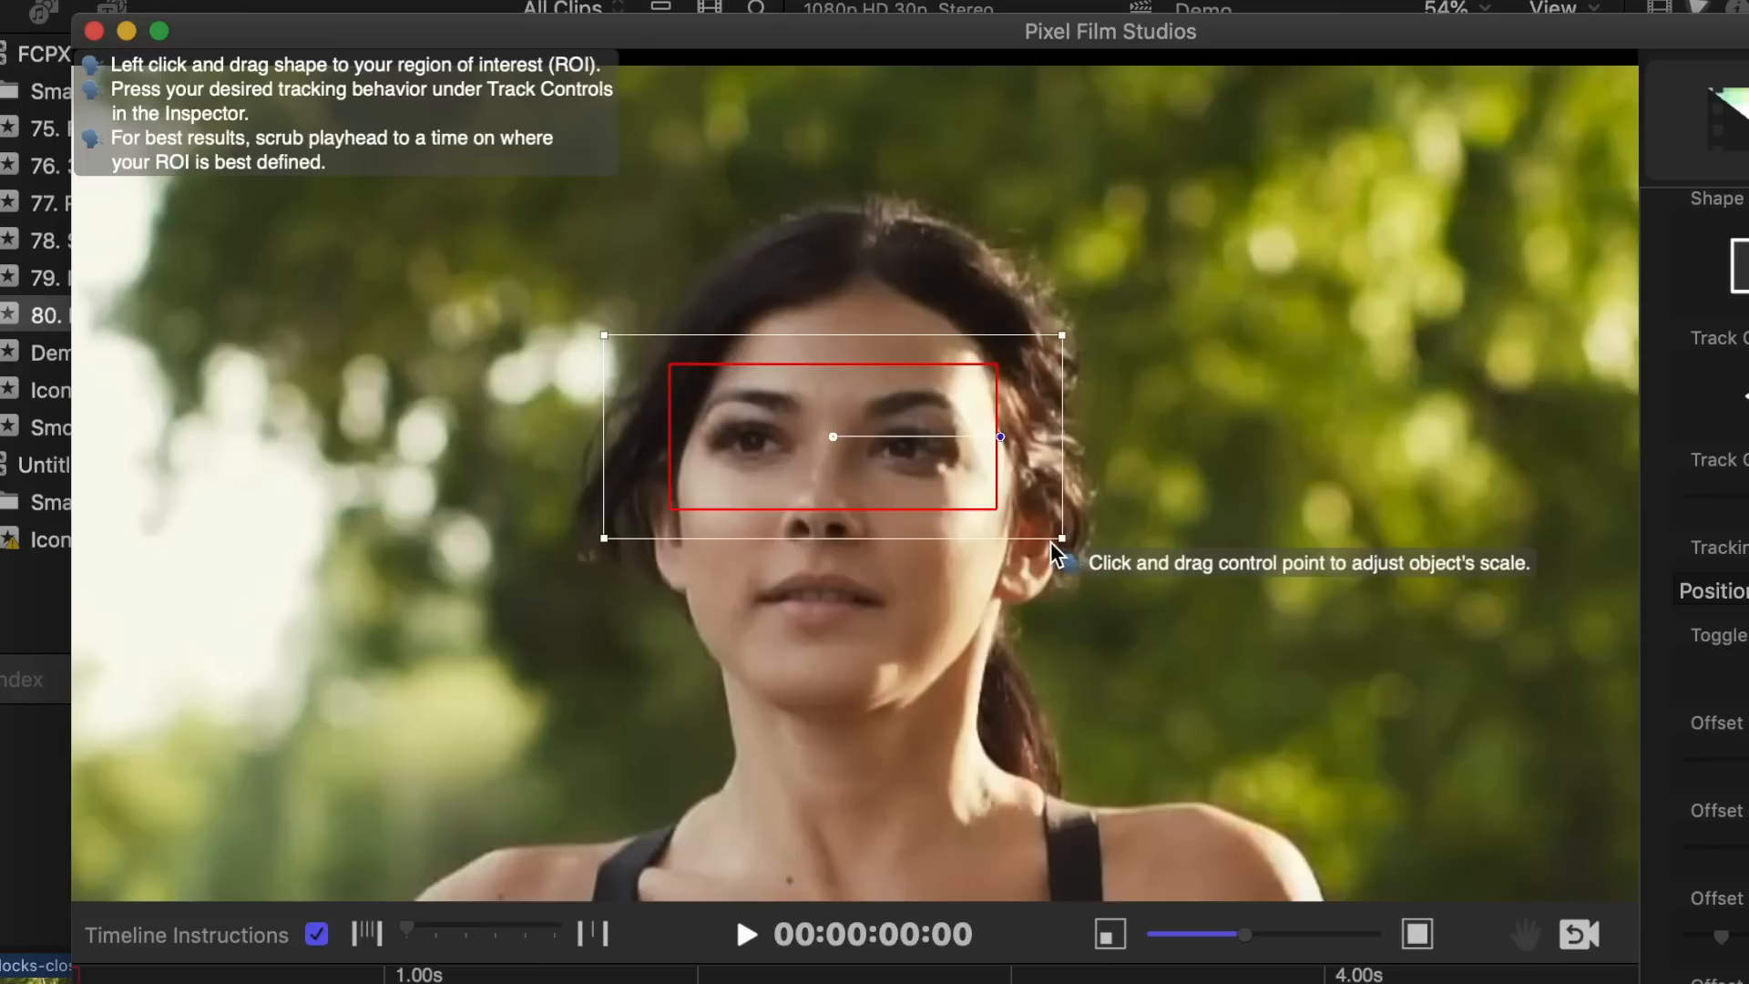
pyautogui.moveTo(1063, 538); pyautogui.dragTo(1031, 496)
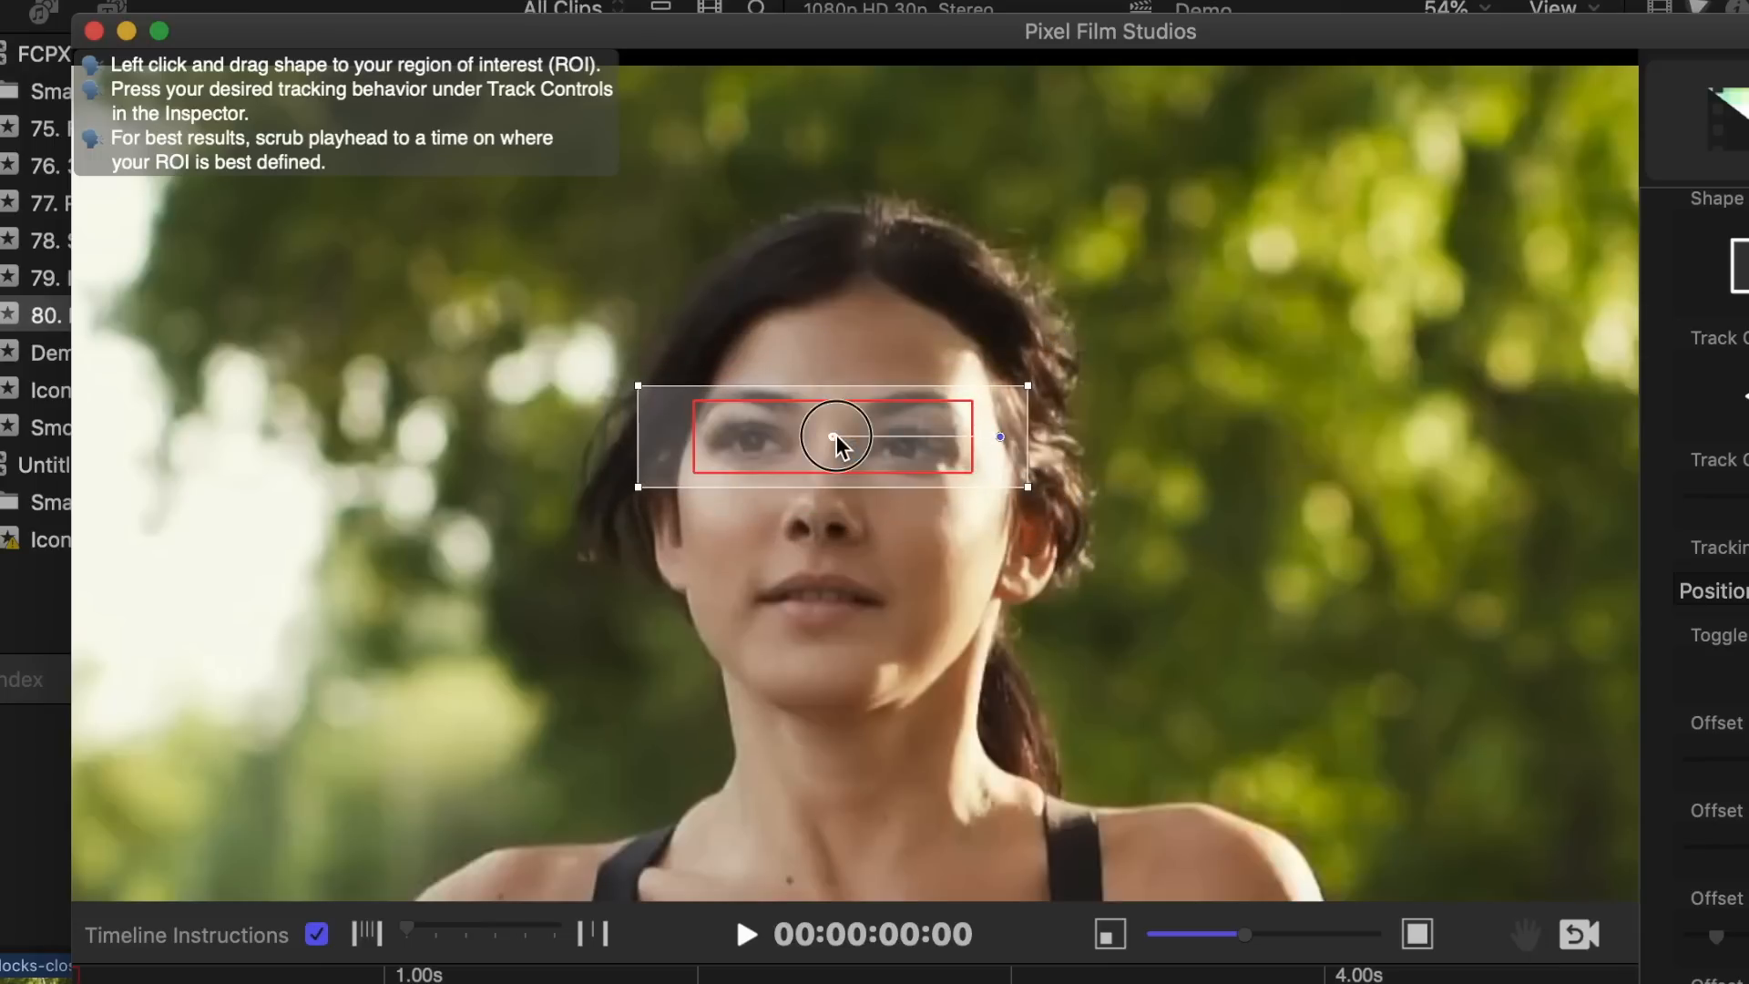
pyautogui.moveTo(839, 441); pyautogui.dragTo(849, 452)
pyautogui.moveTo(1245, 934); pyautogui.dragTo(1213, 940)
pyautogui.click(1524, 934)
pyautogui.moveTo(1145, 750); pyautogui.dragTo(1148, 599)
pyautogui.click(1526, 935)
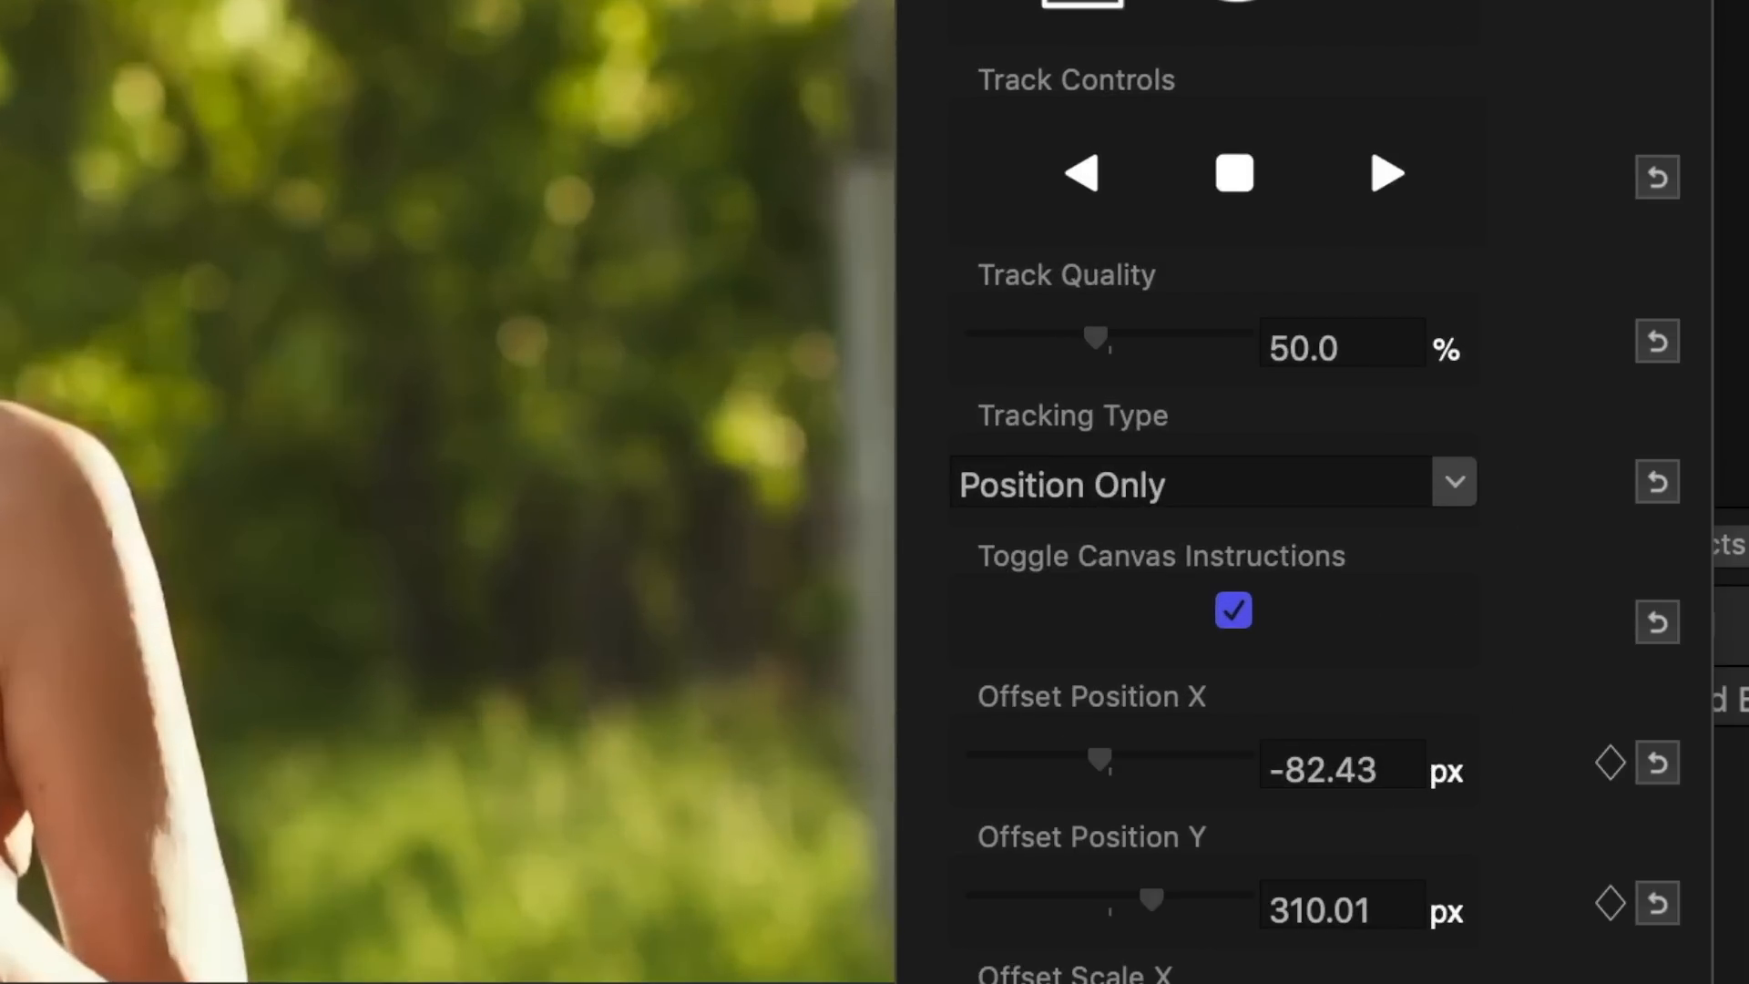
# Track the runner's eye region forward through the clip at 100% track quality with Position Only tracking
pyautogui.moveTo(1093, 334); pyautogui.dragTo(1282, 351)
pyautogui.click(1473, 482)
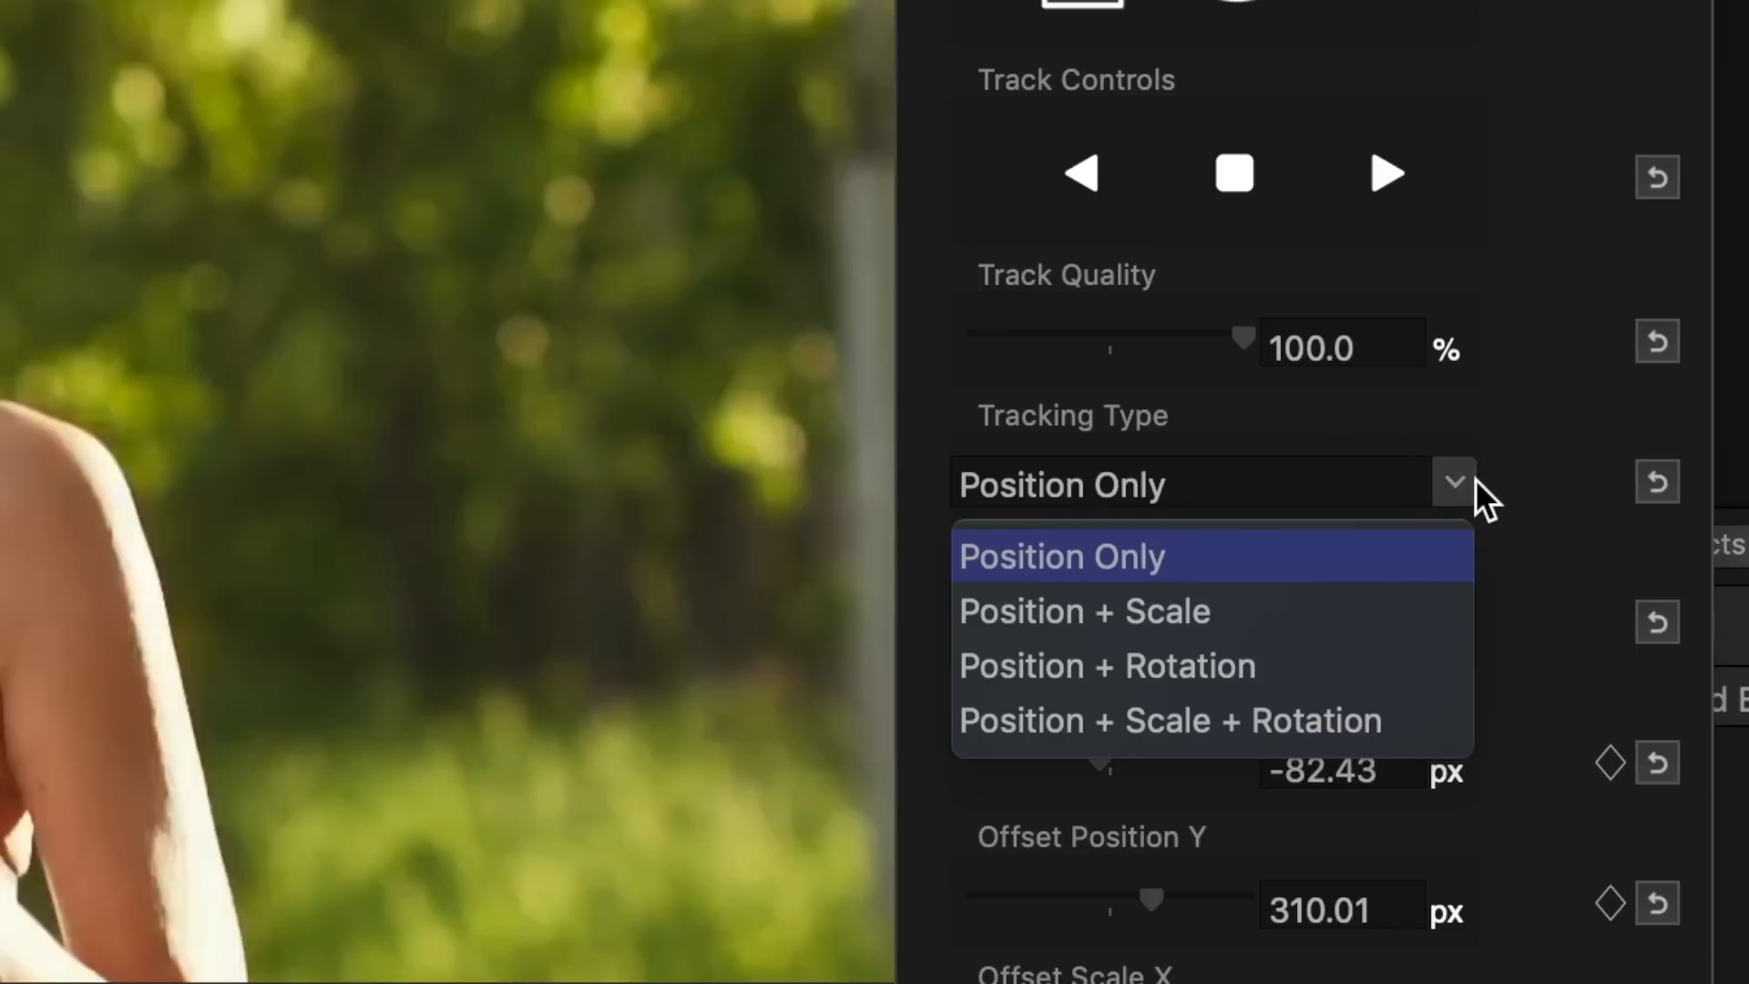
pyautogui.click(1157, 556)
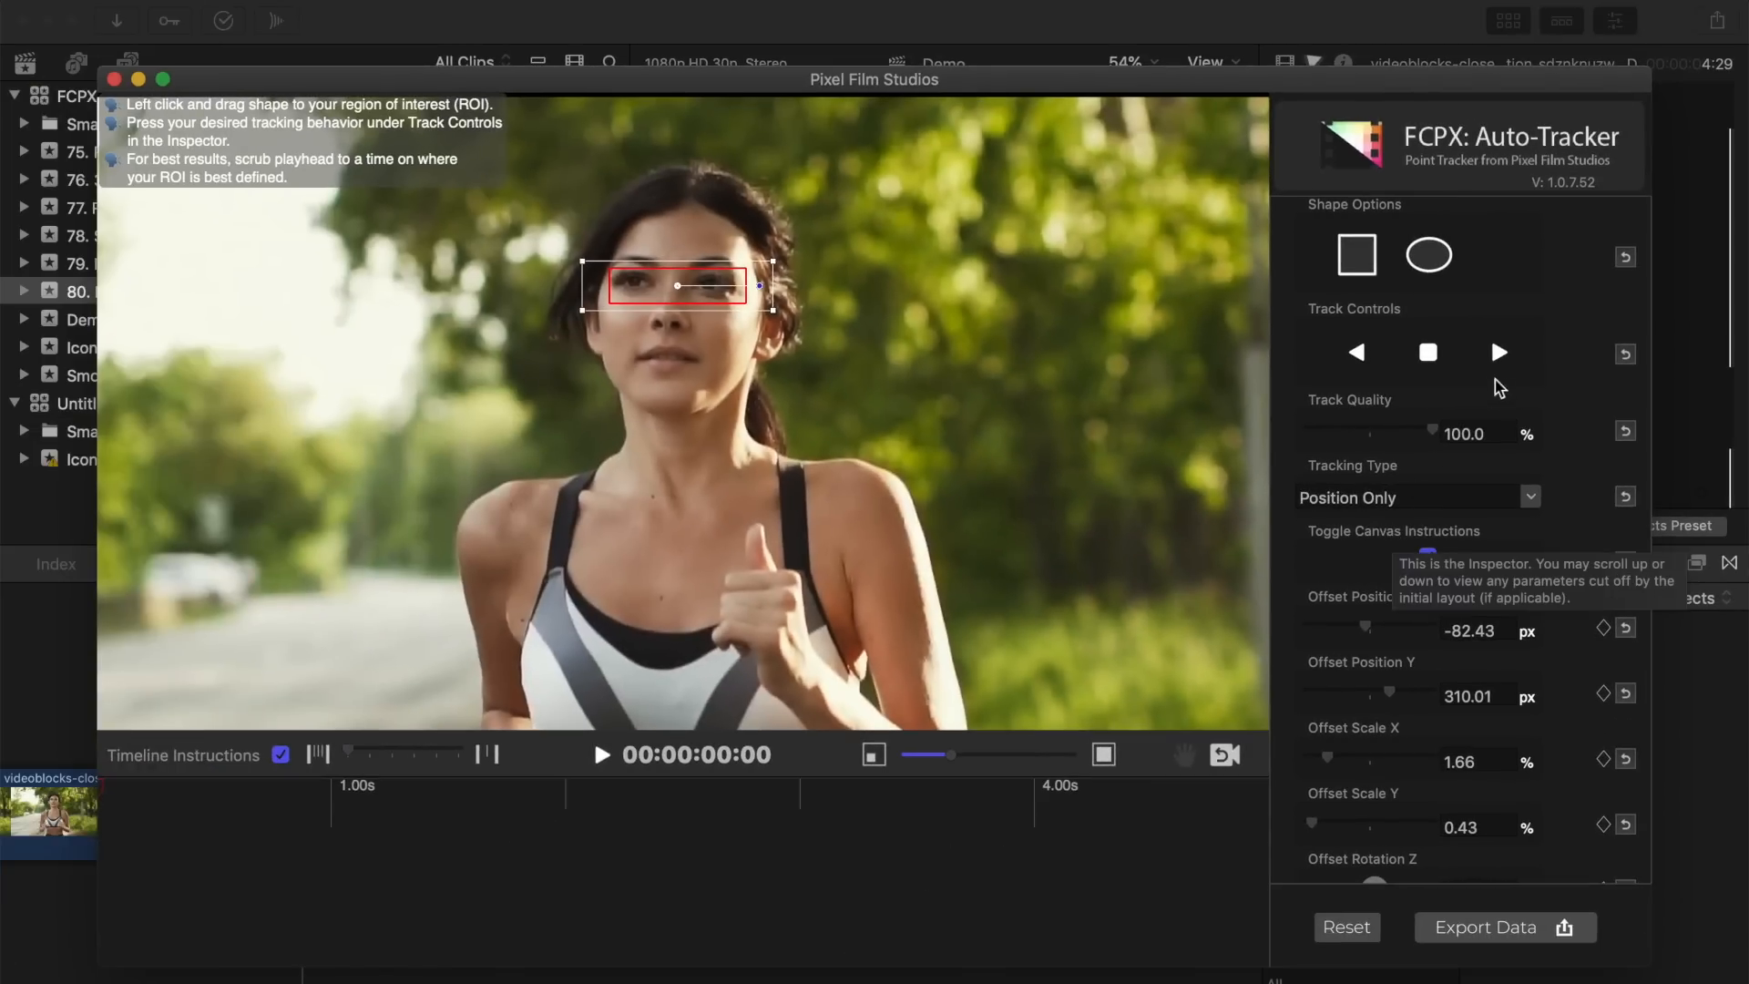
pyautogui.click(1497, 353)
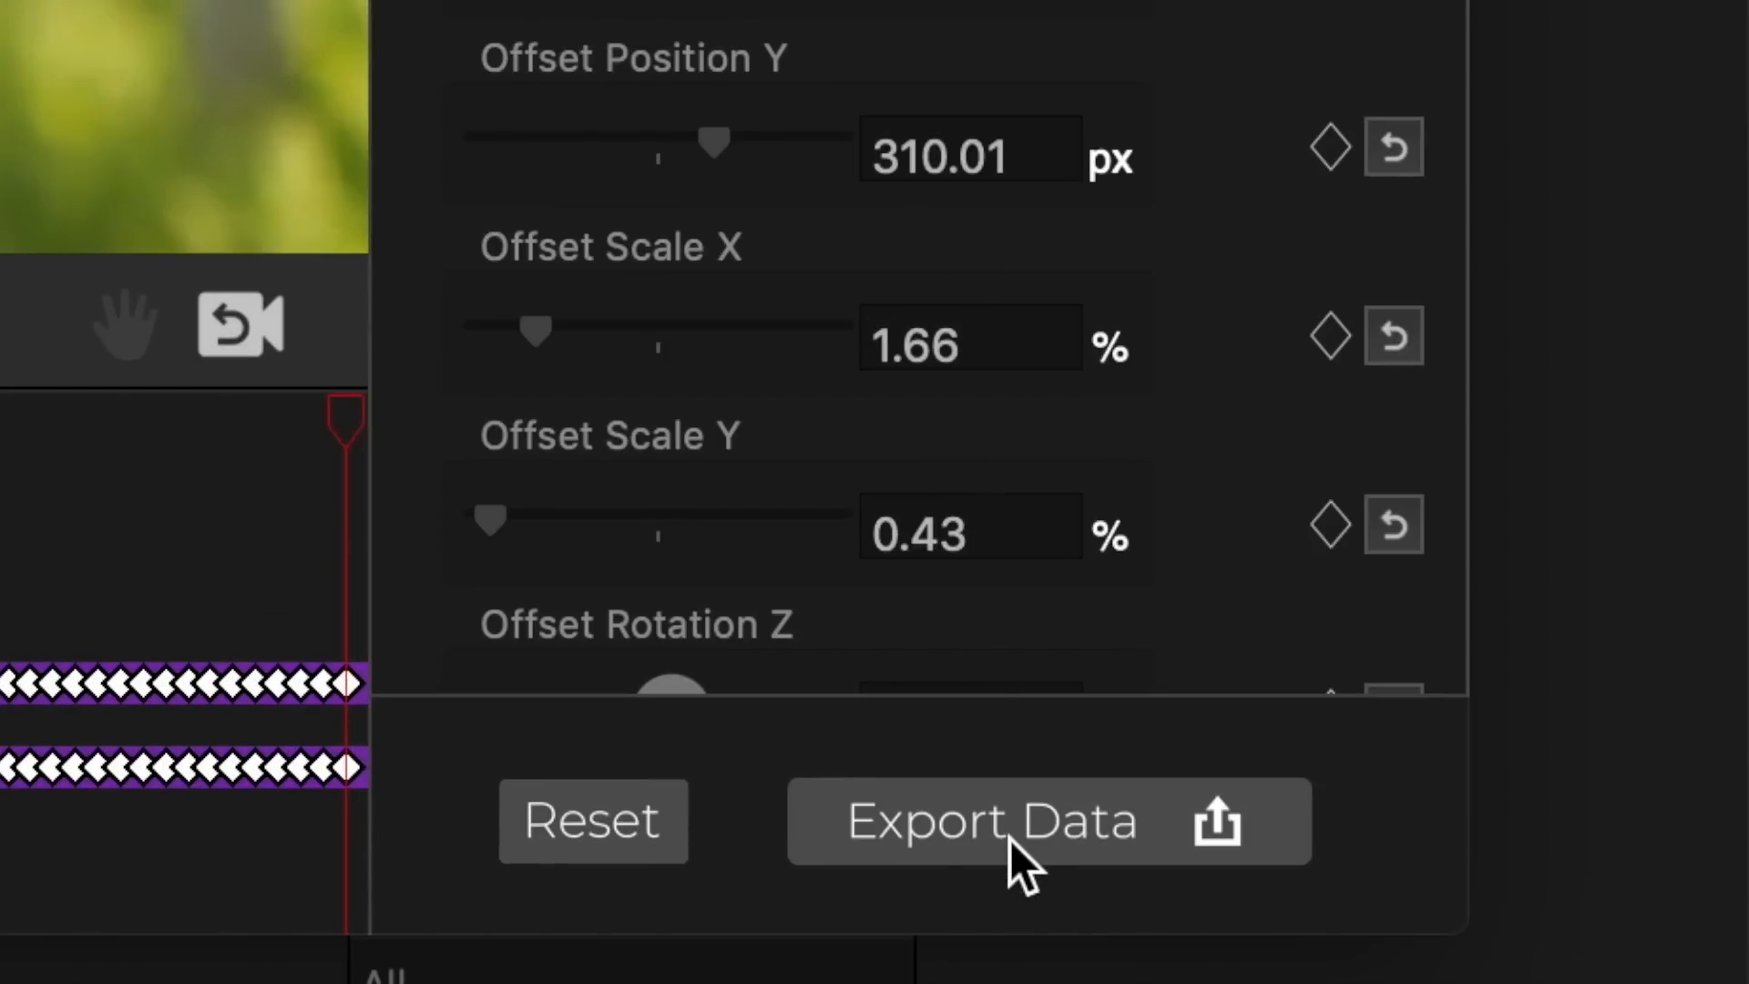
# Export the tracking data to the runner clip and play back the stabilized result
pyautogui.click(1010, 839)
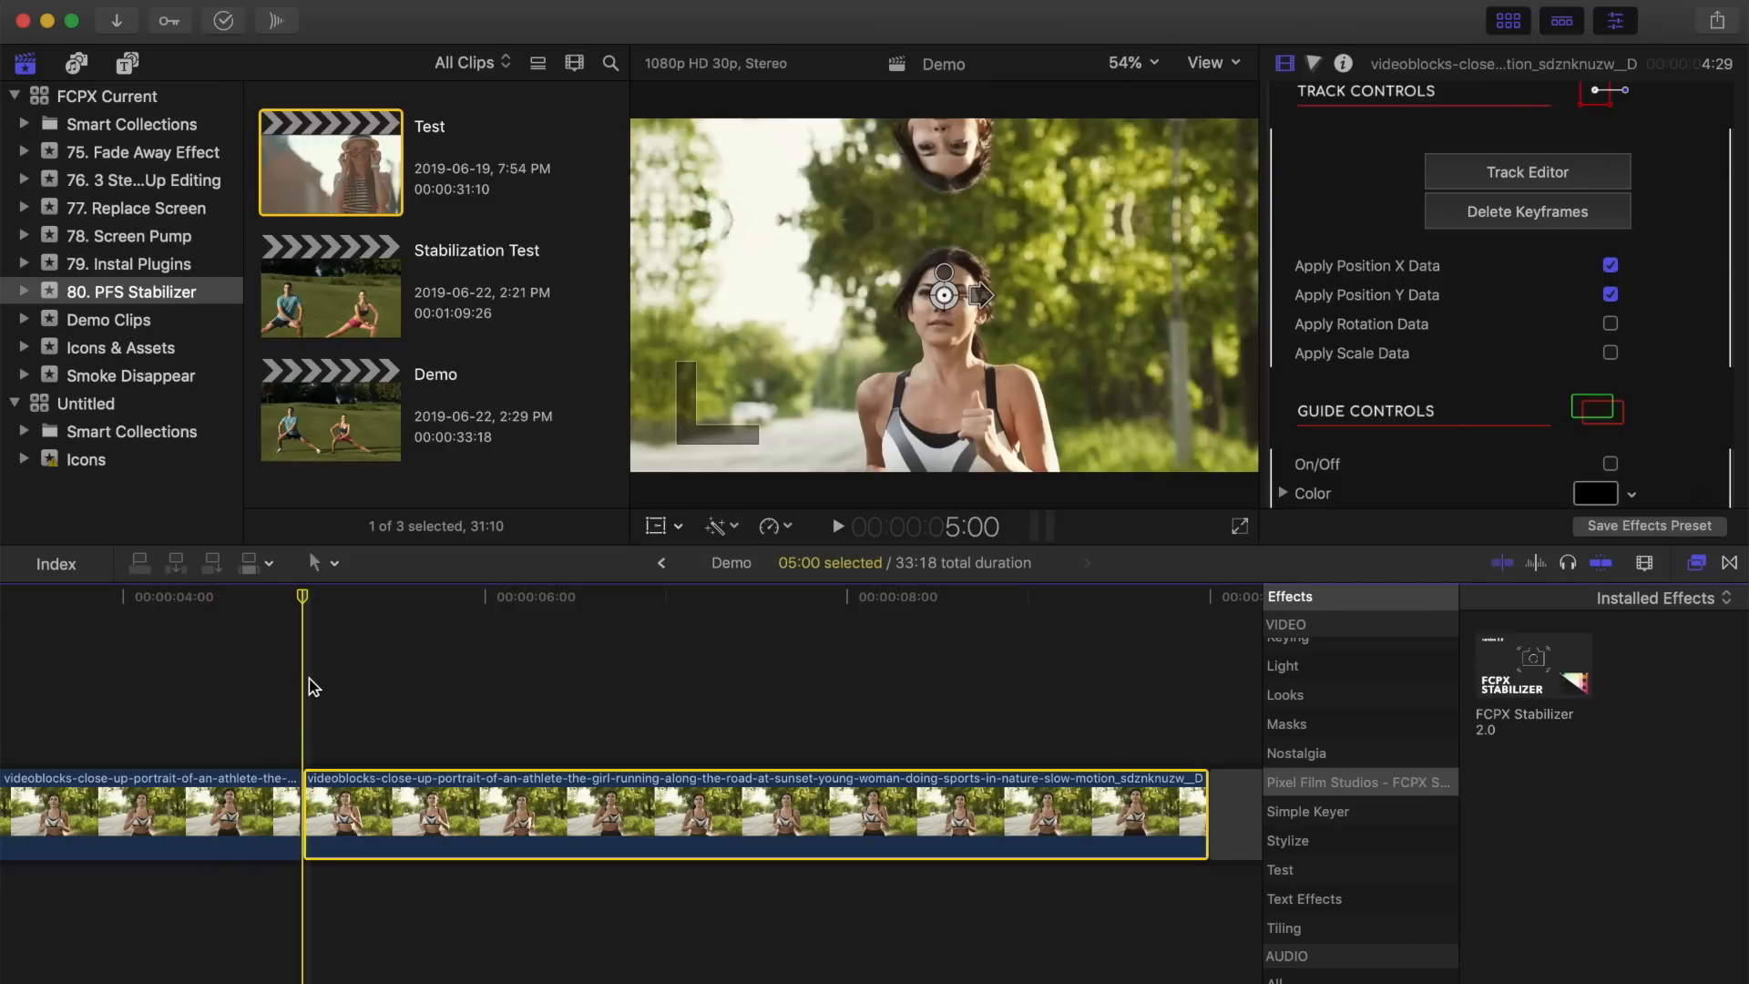
pyautogui.press('space')
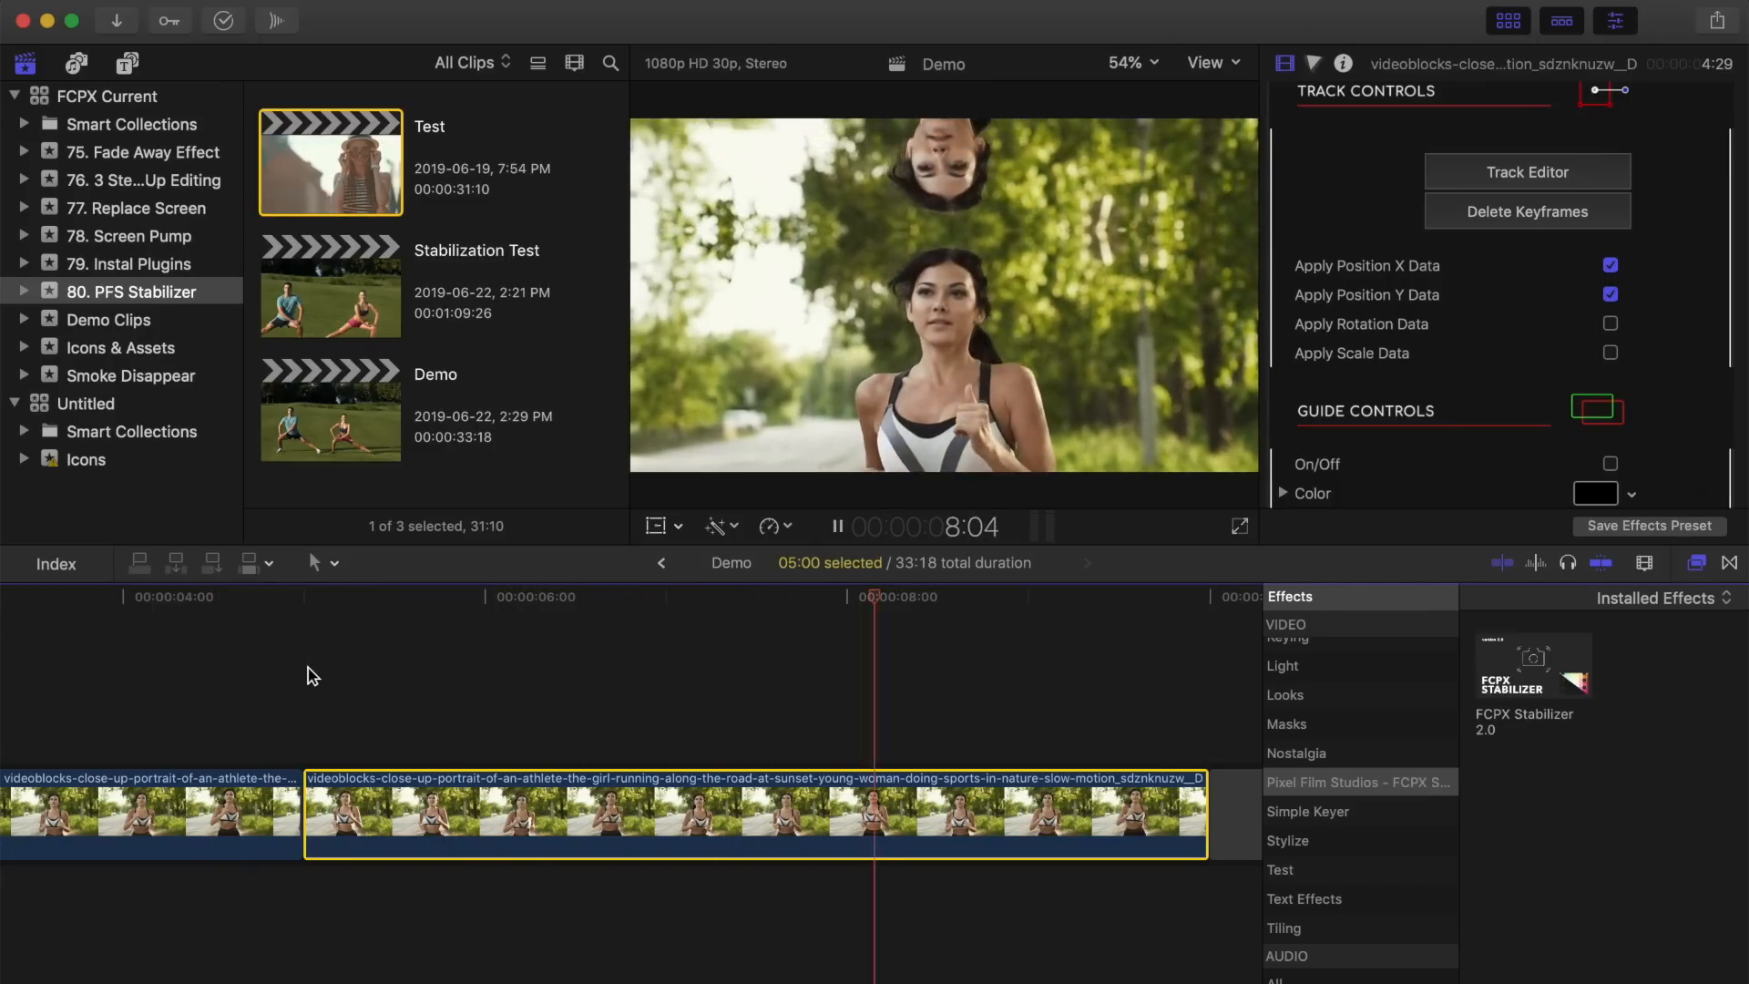
pyautogui.press('space')
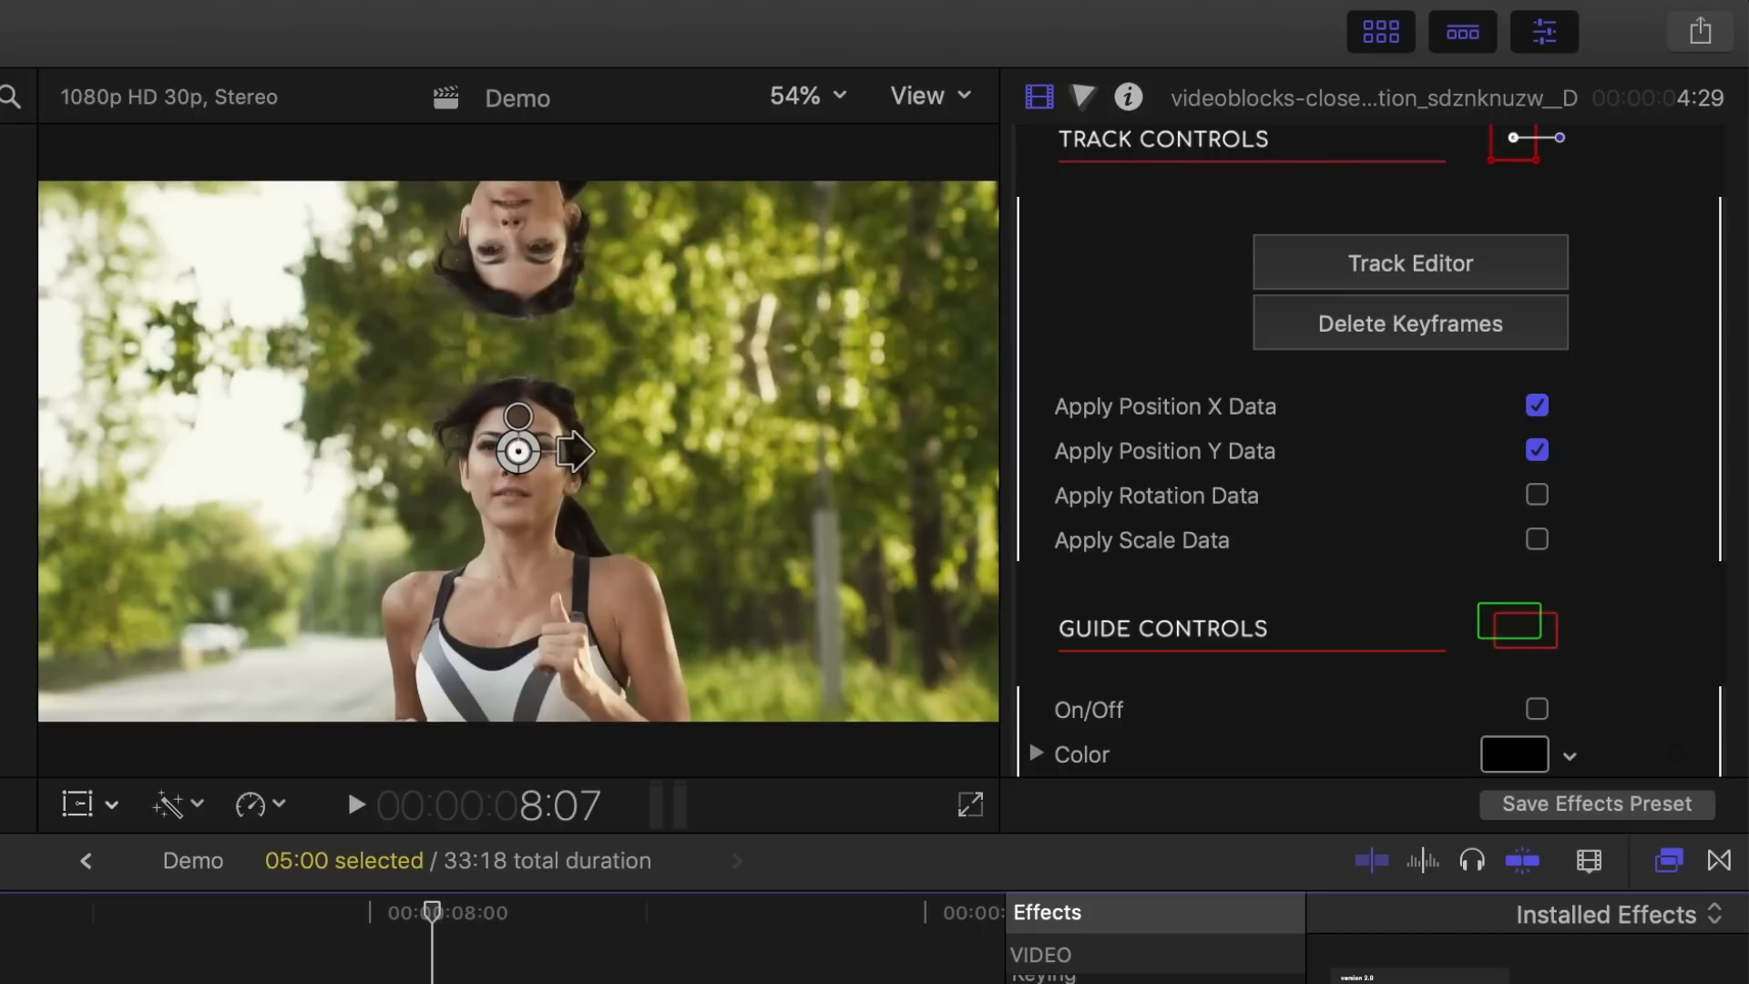
# Turn on the stabilizer's guide for the runner clip at 100% opacity and play the clip from near its start
pyautogui.scroll(-10, 1440, 466)
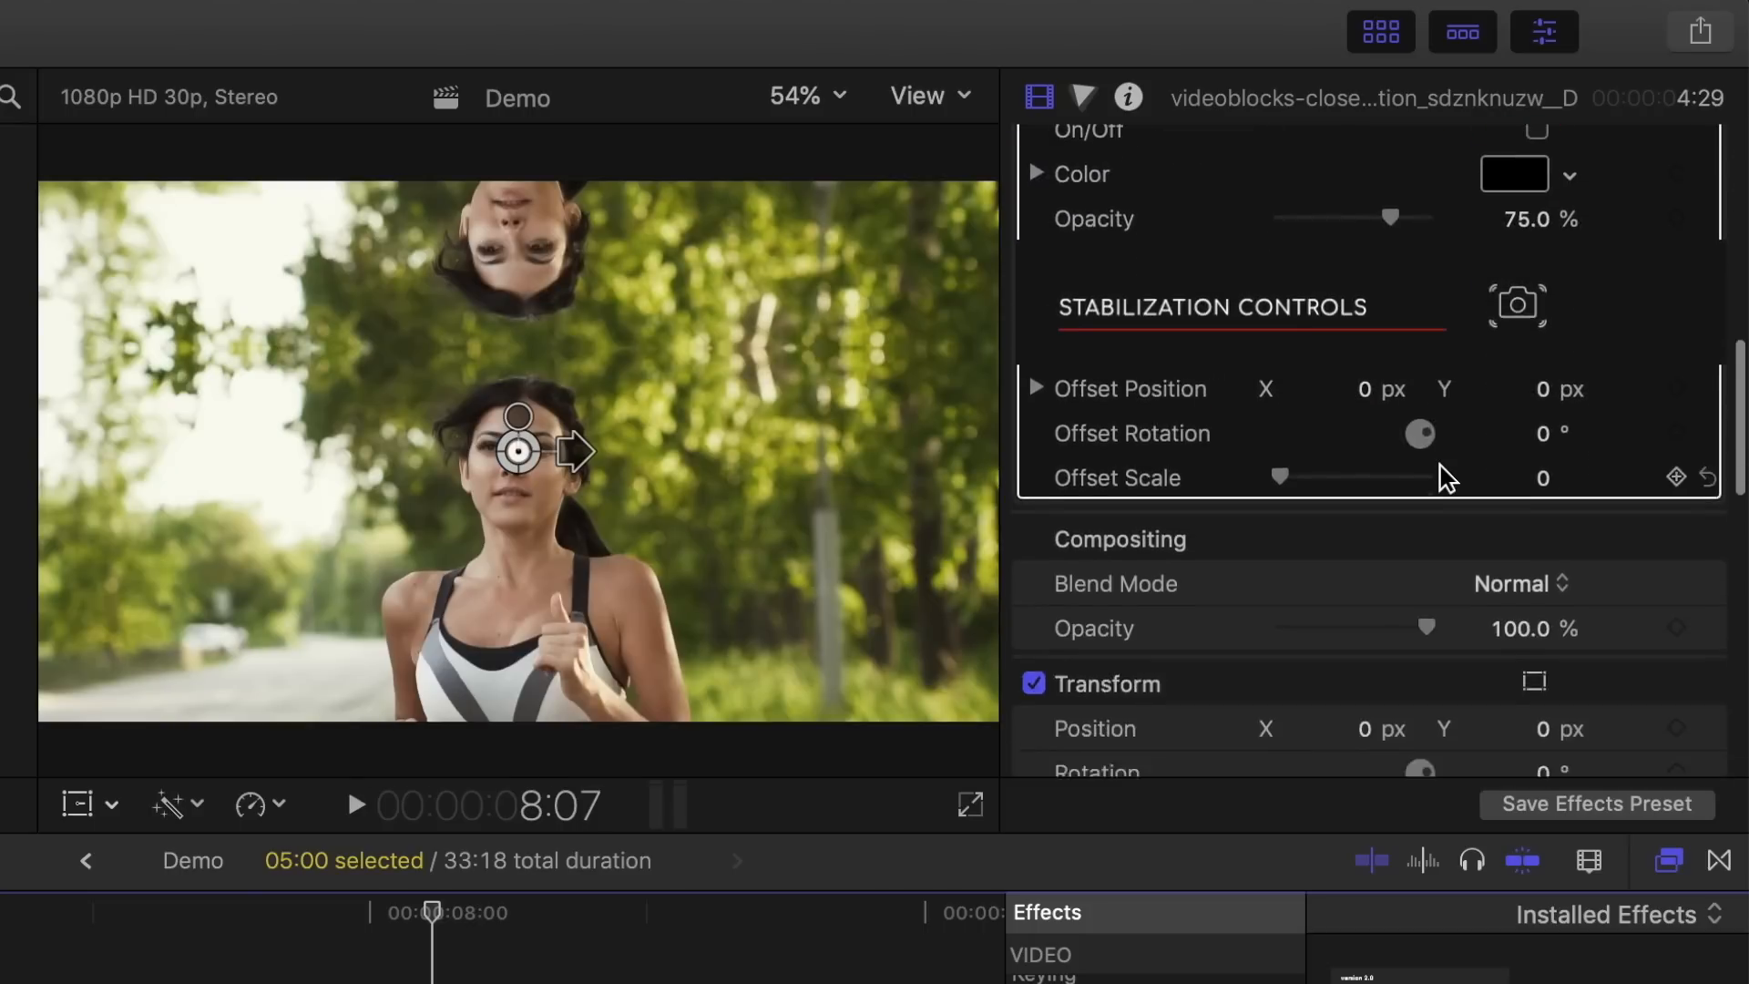
pyautogui.scroll(4, 1440, 466)
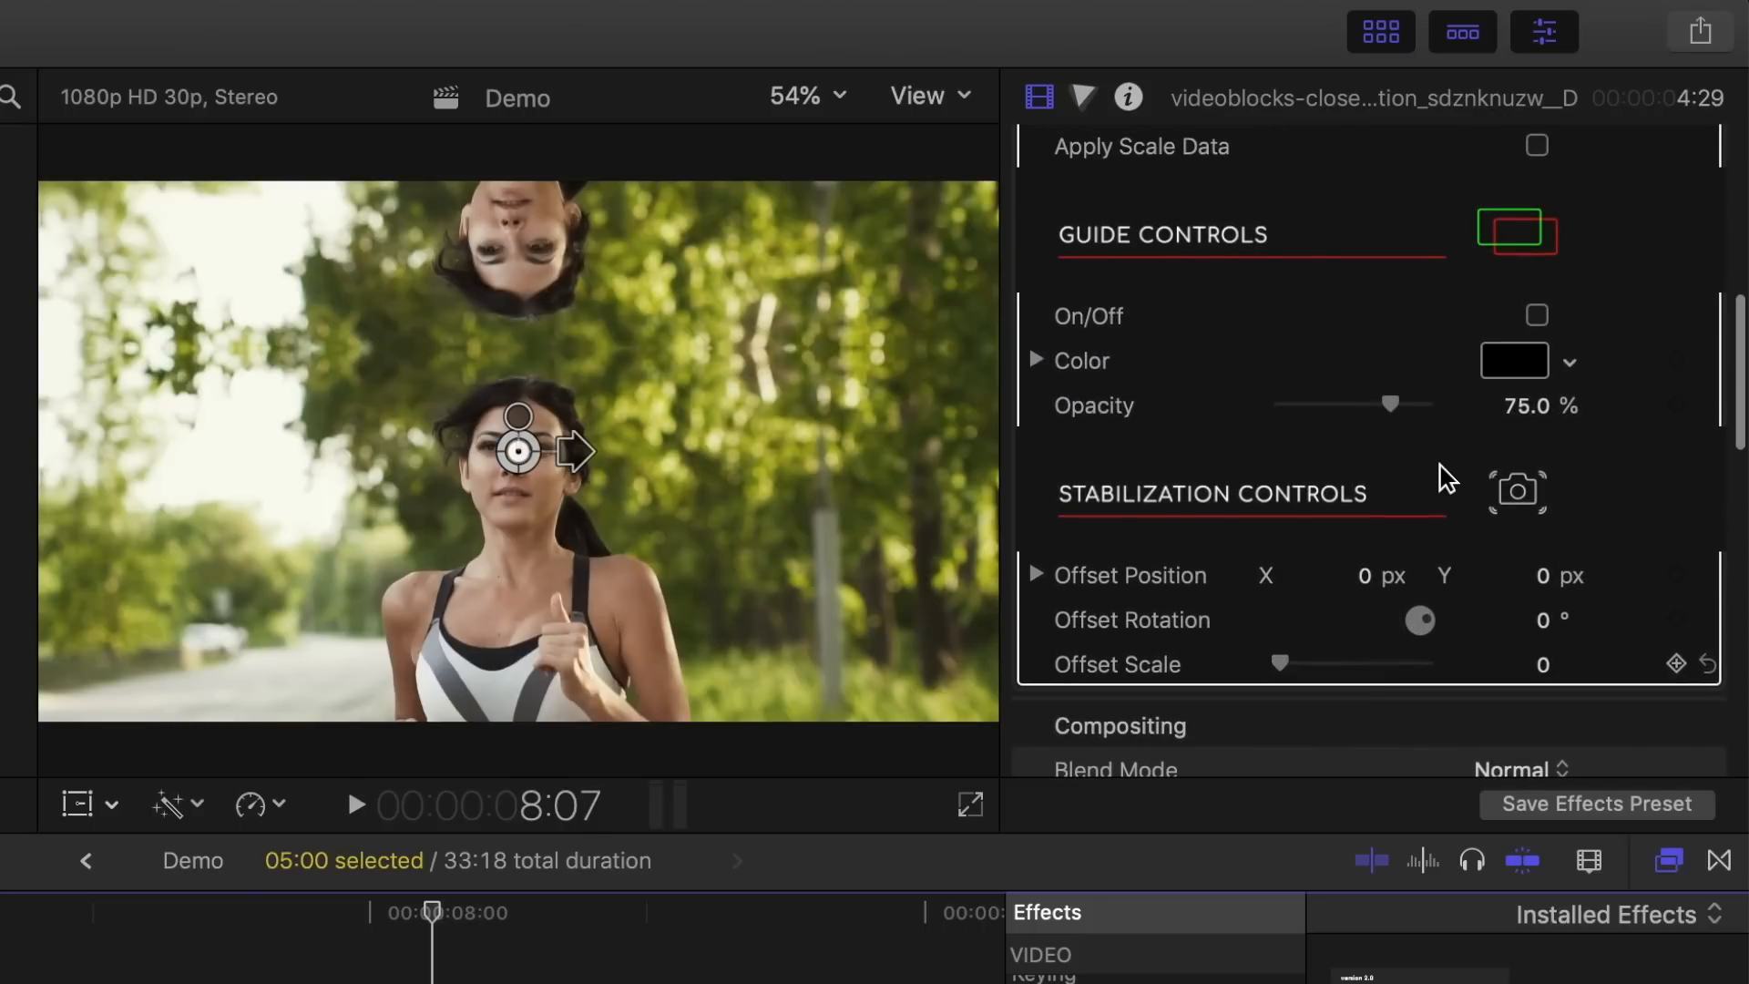
pyautogui.click(1537, 315)
pyautogui.moveTo(1392, 408); pyautogui.dragTo(1446, 412)
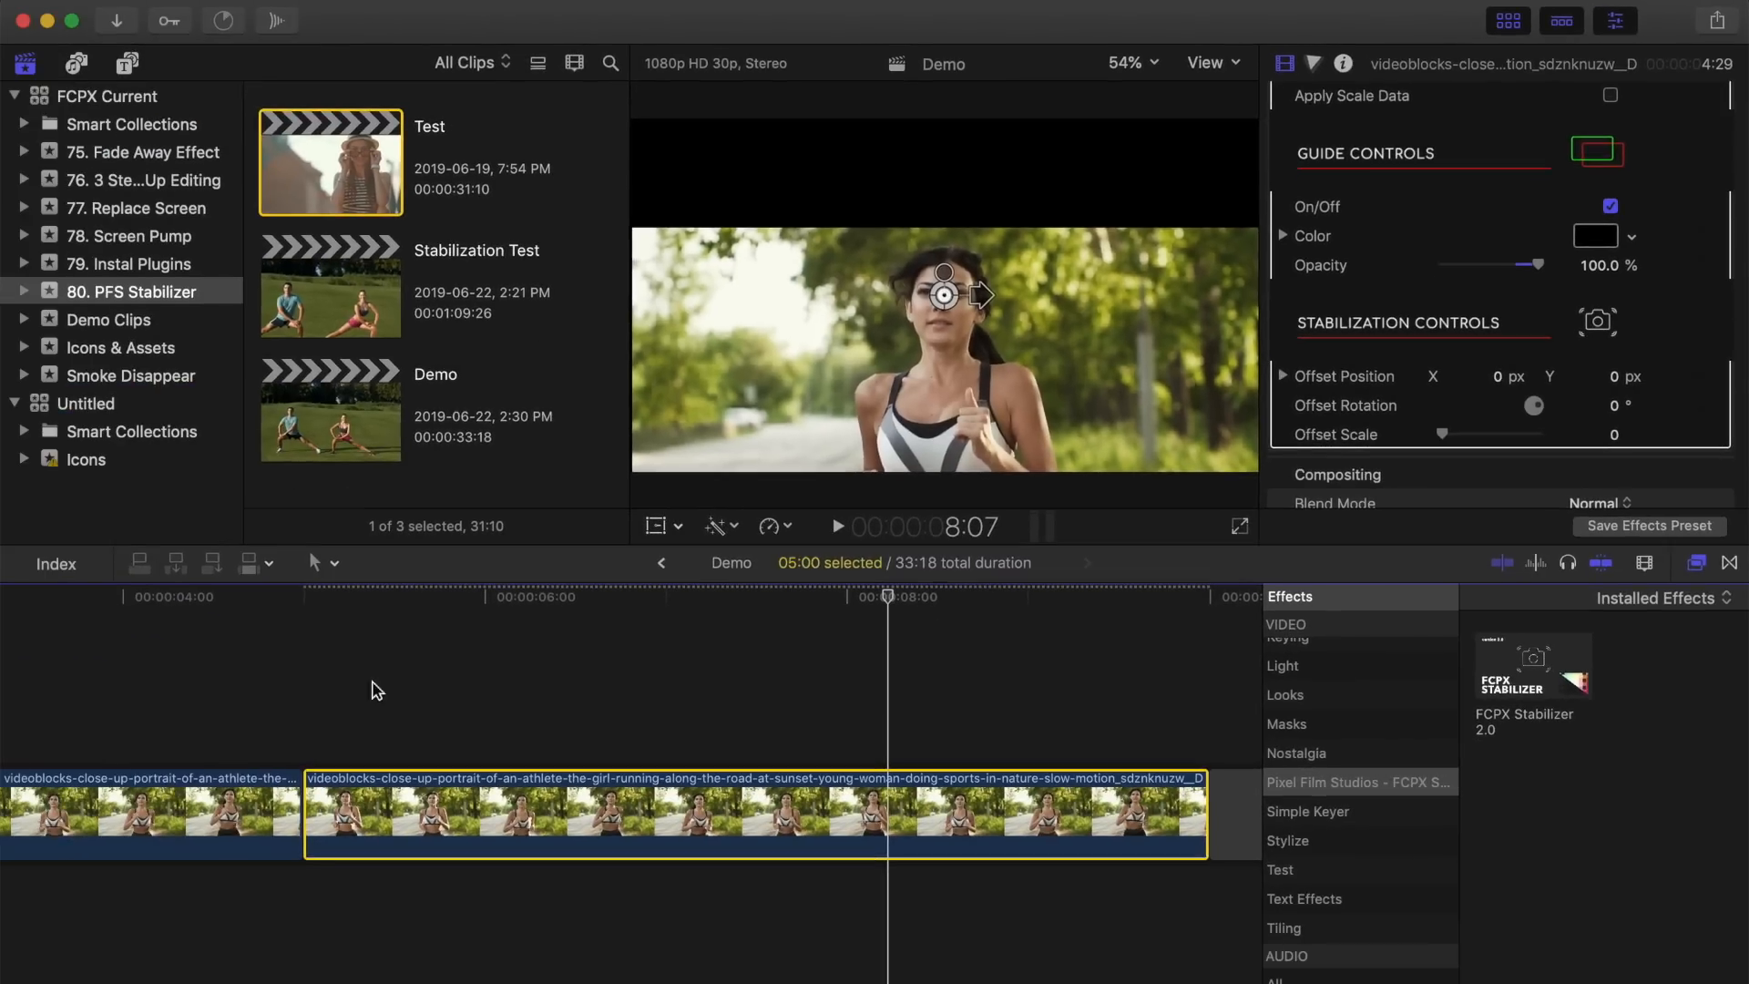
pyautogui.click(316, 674)
pyautogui.press('space')
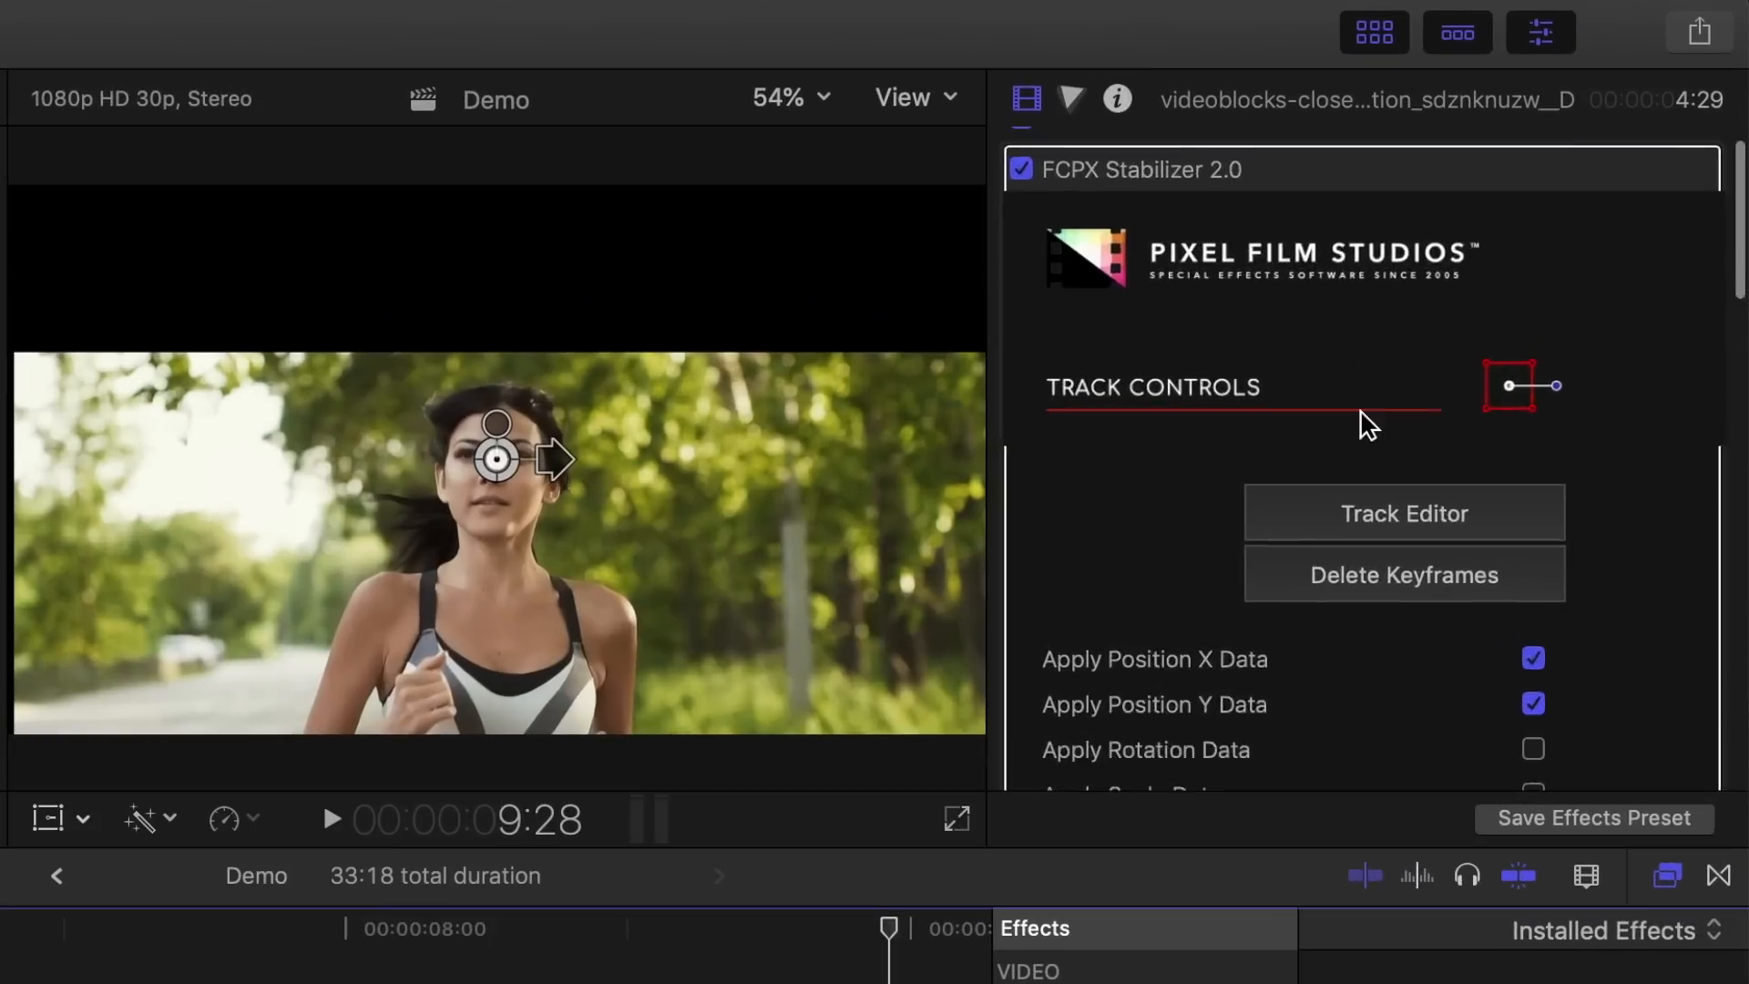
# Set the runner clip's stabilization offset position to X -0.04 px, Y 0.25 px and its offset scale to 32
pyautogui.scroll(-10, 1501, 272)
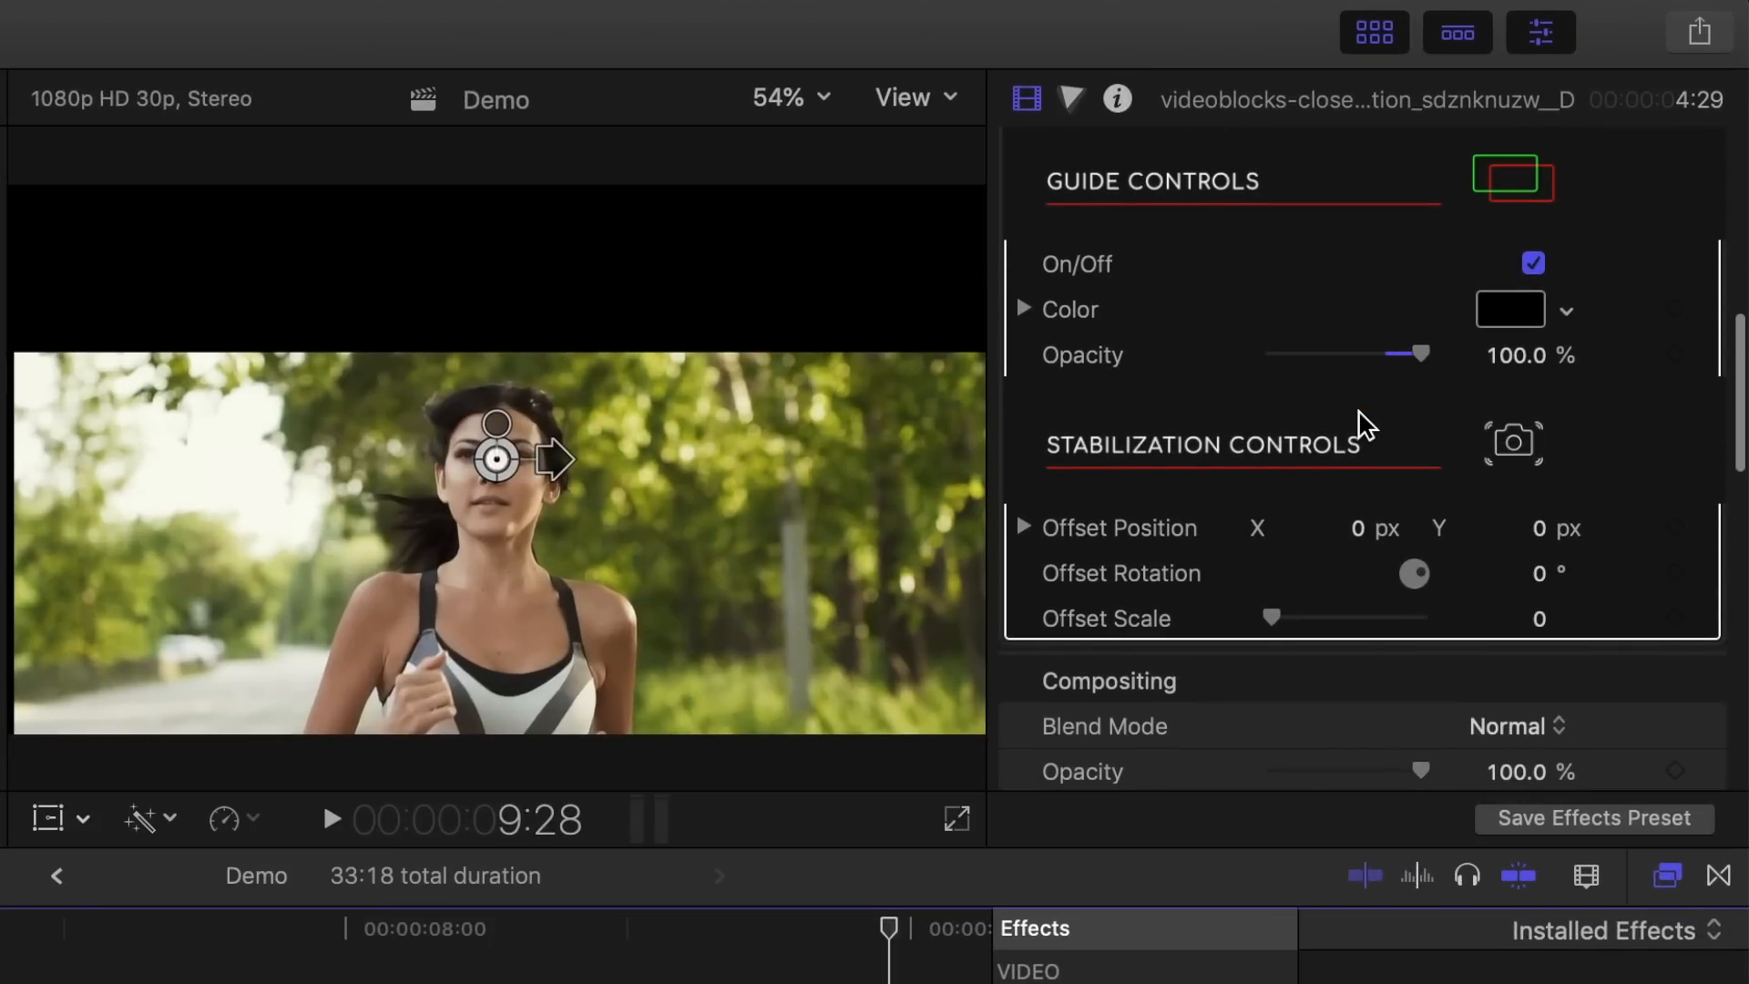
pyautogui.click(1024, 527)
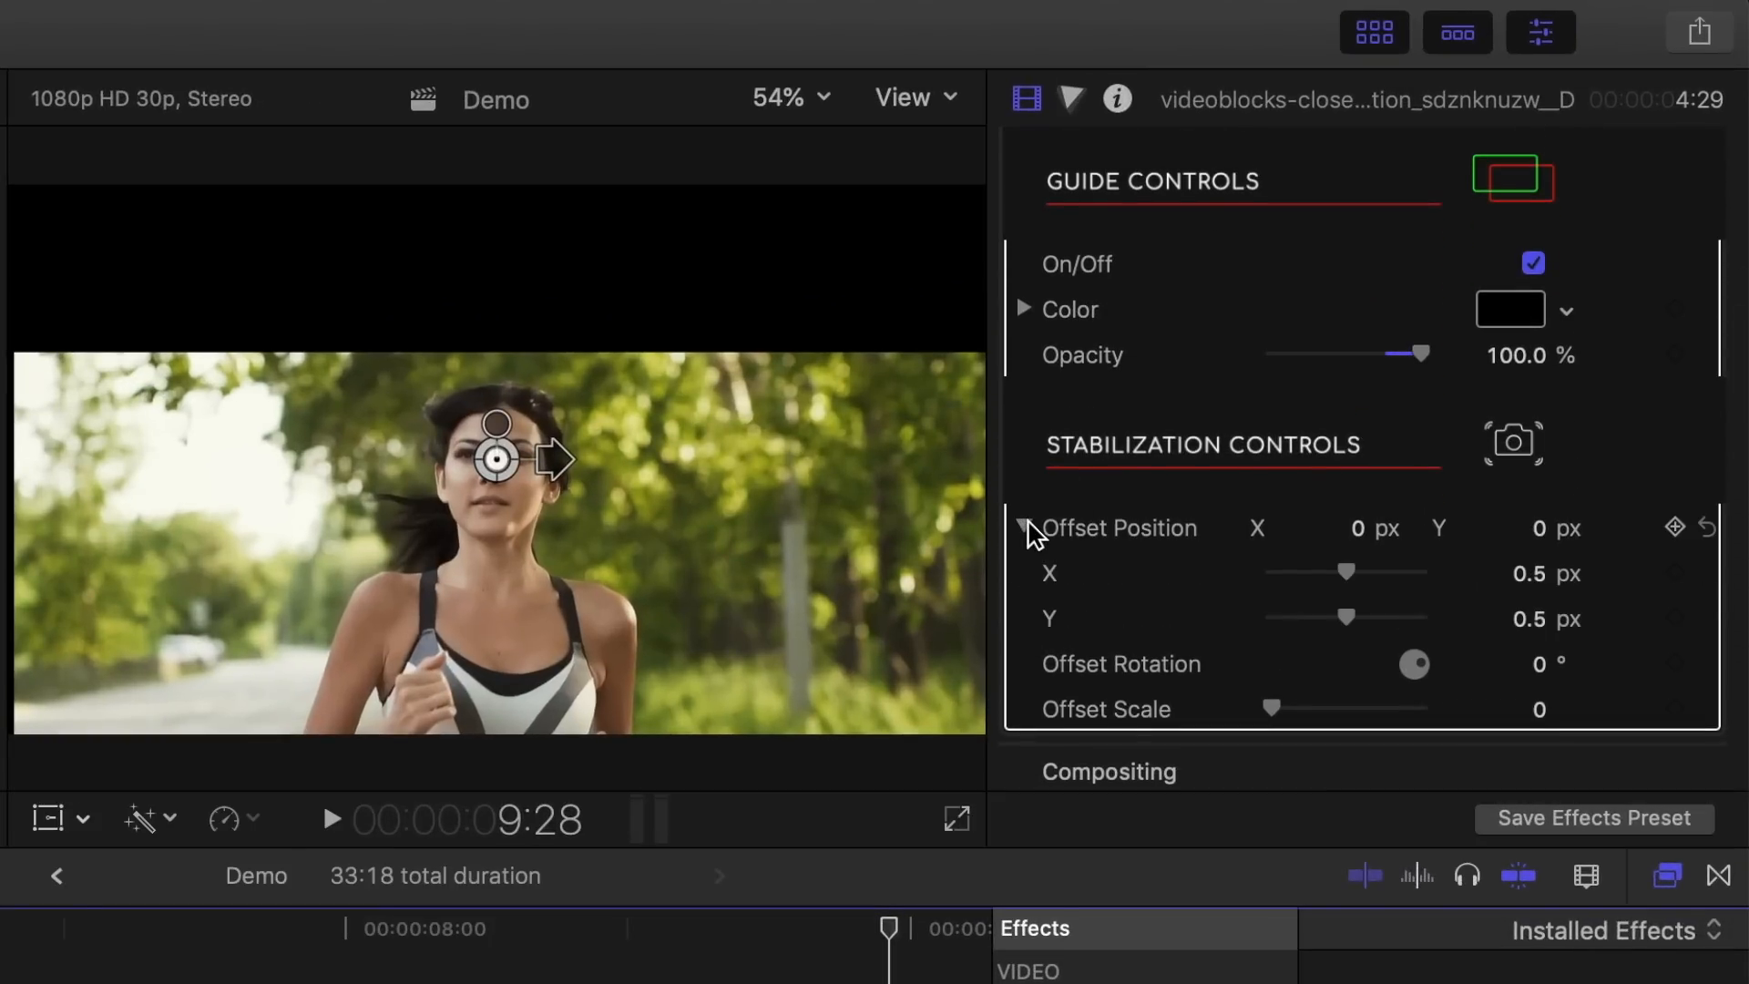
pyautogui.moveTo(1346, 574); pyautogui.dragTo(1391, 635)
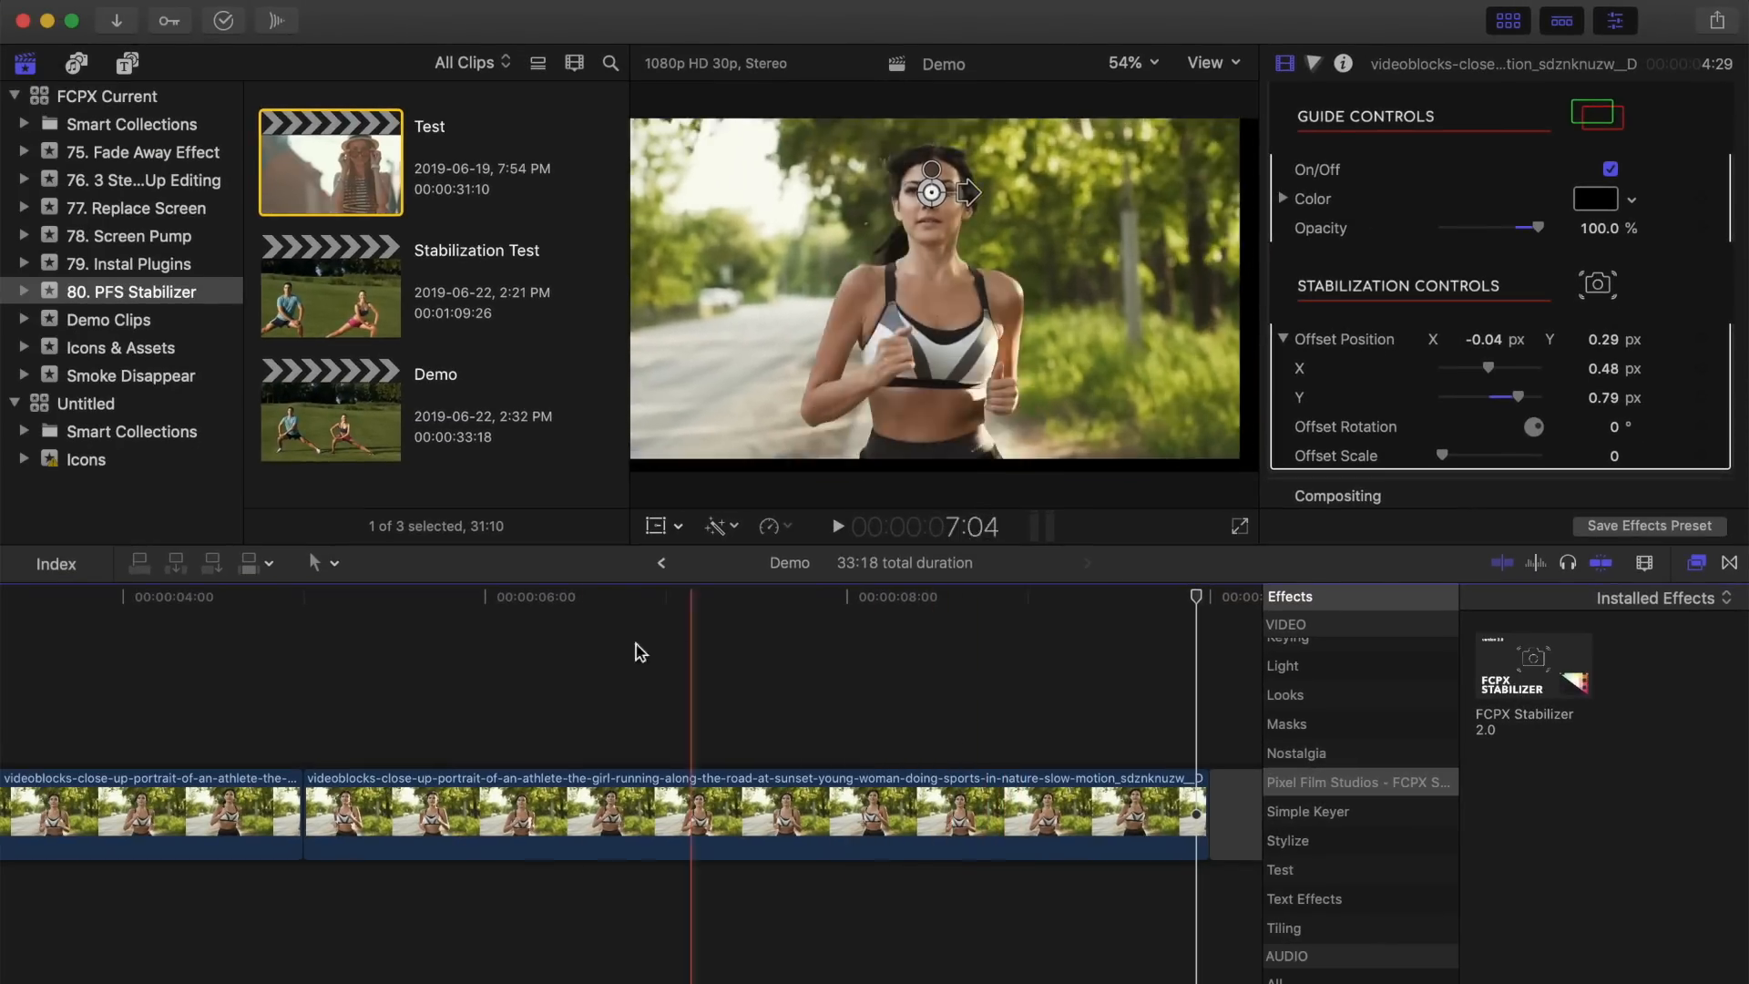
pyautogui.click(501, 669)
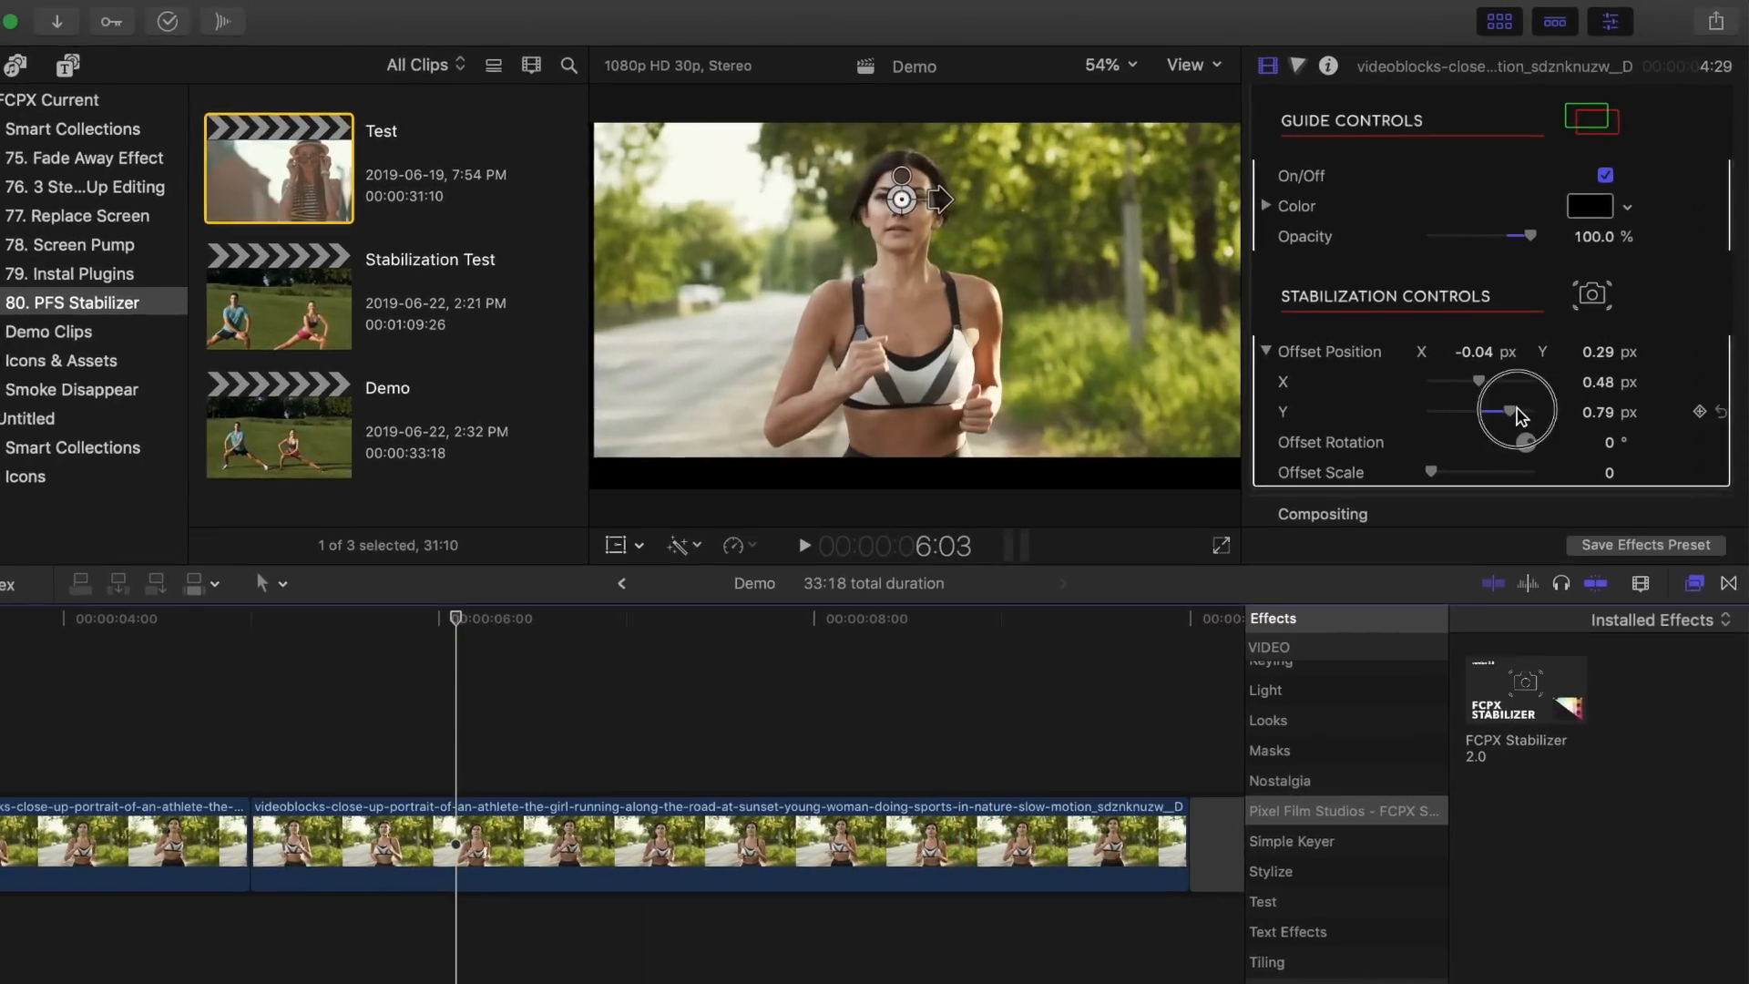
pyautogui.moveTo(1526, 399); pyautogui.dragTo(1520, 396)
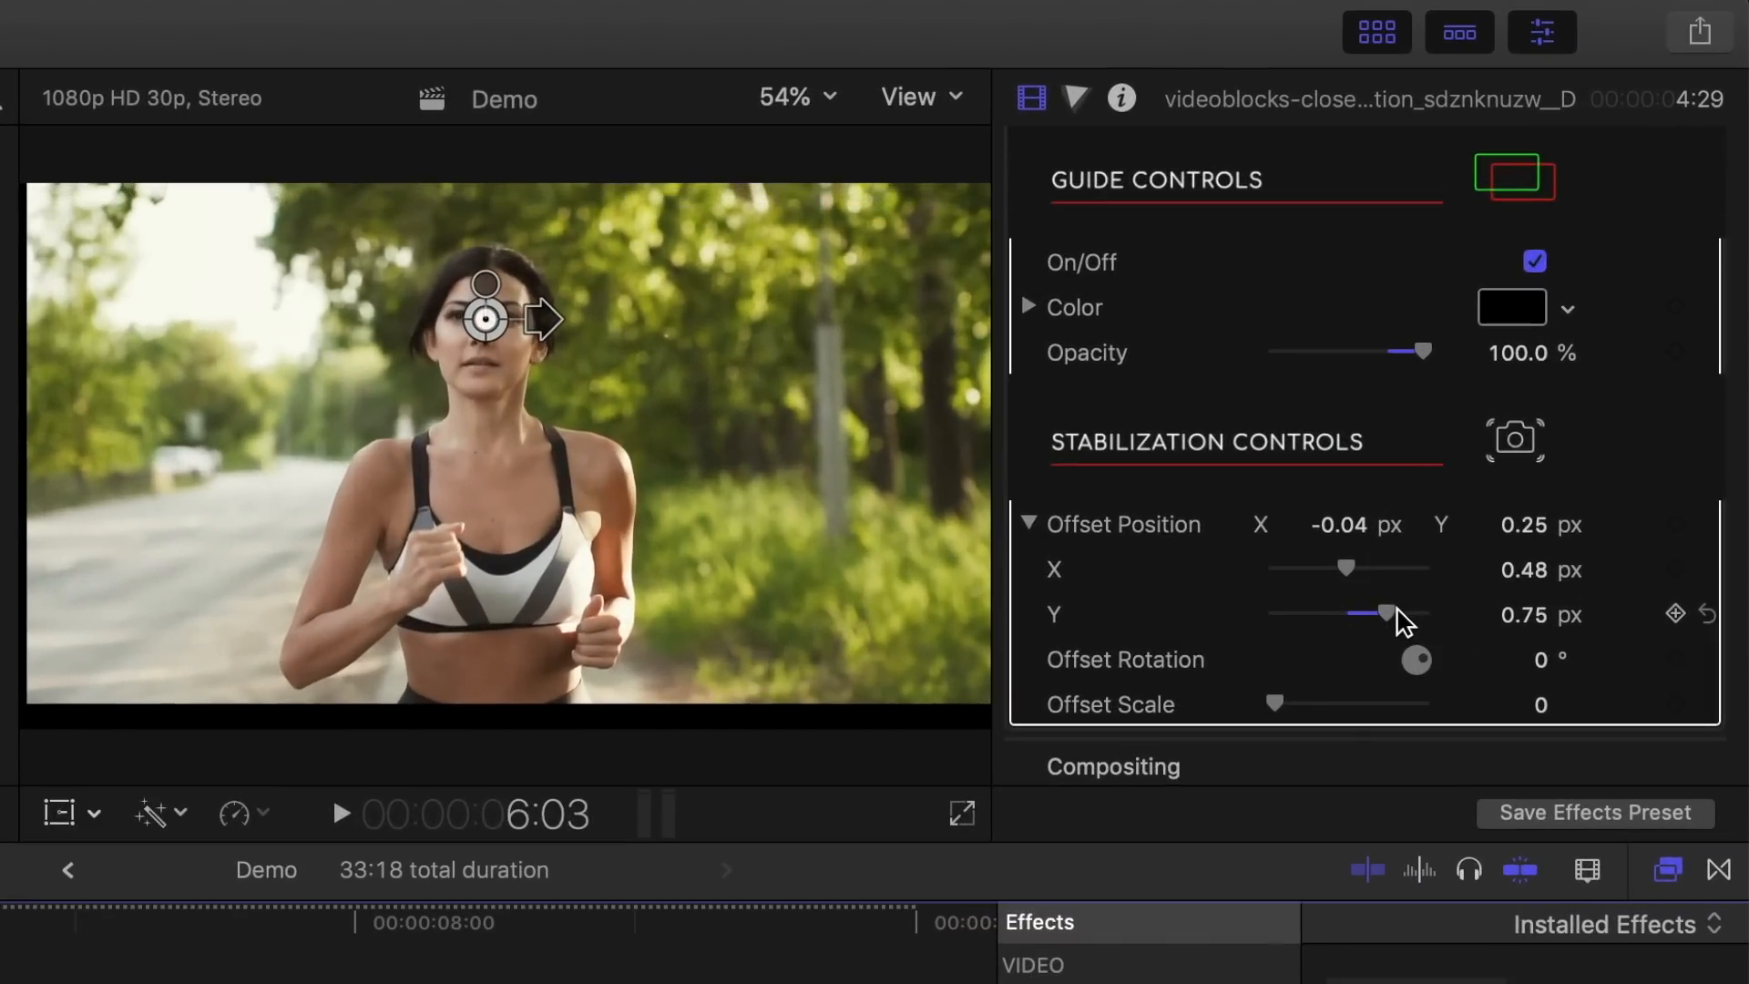
pyautogui.moveTo(1279, 705); pyautogui.dragTo(1452, 726)
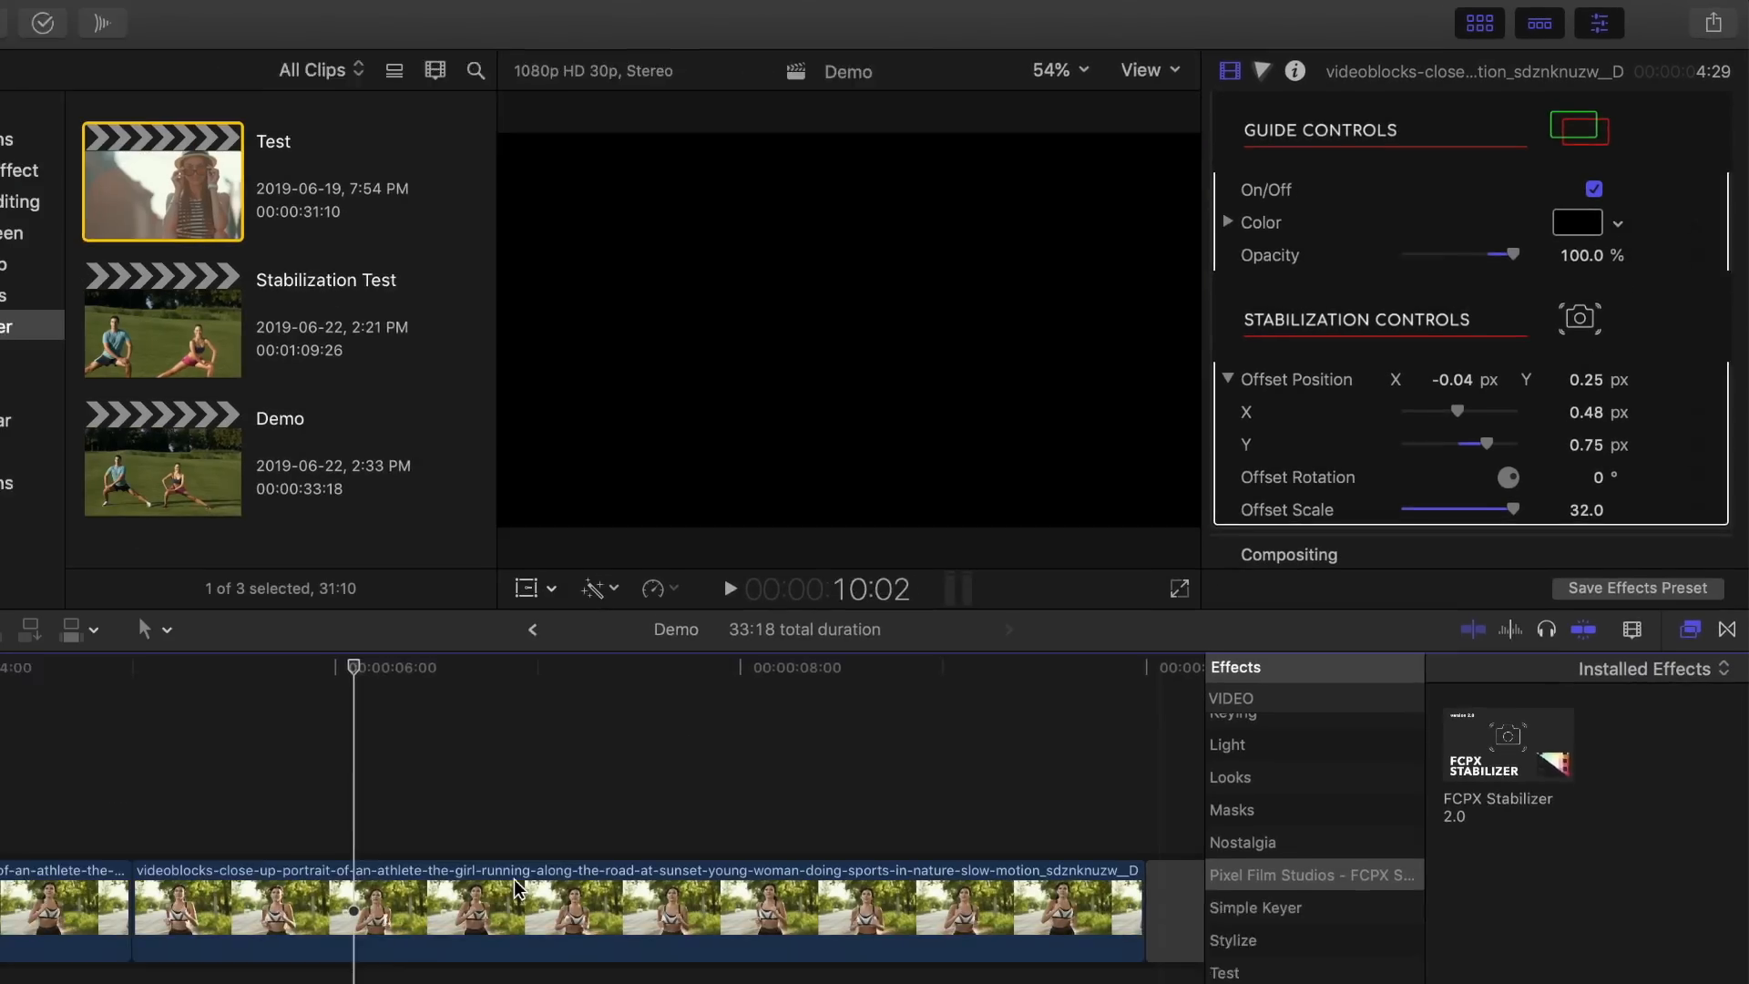
# Apply FCPX Stabilizer 2.0 to the second boy-and-girl gymnastics clip and disable its rotation and scale data
pyautogui.hscroll(-7, 368, 877)
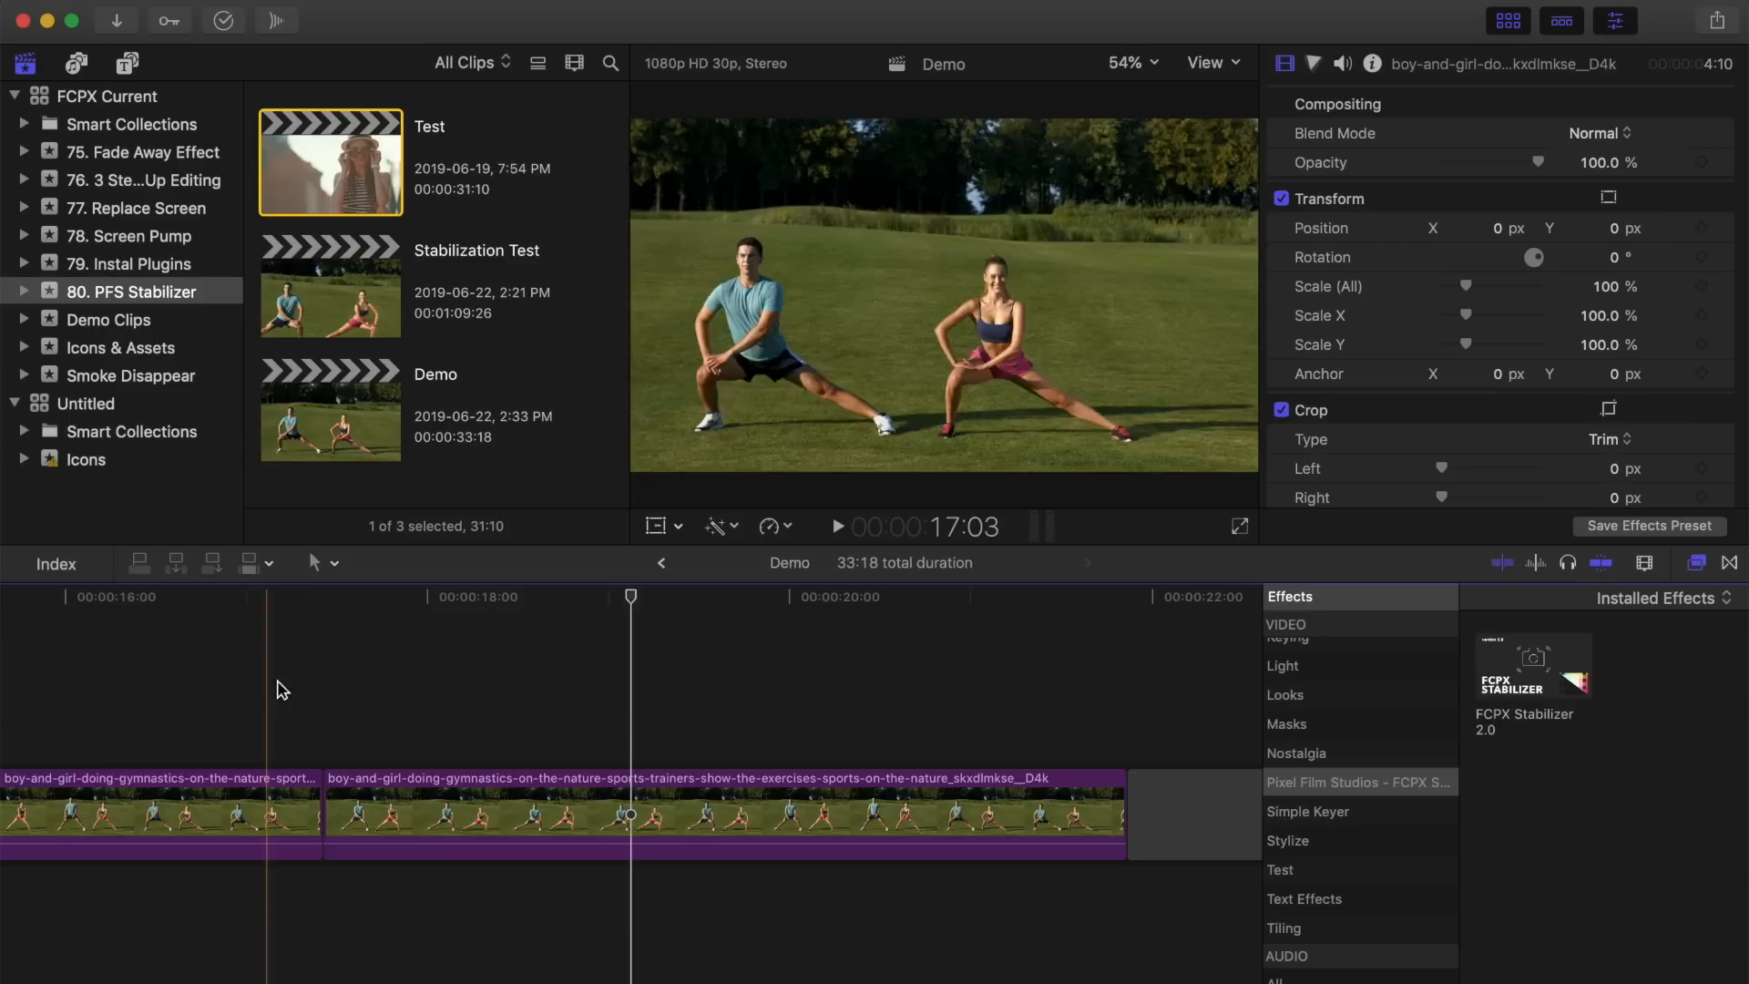
pyautogui.click(327, 802)
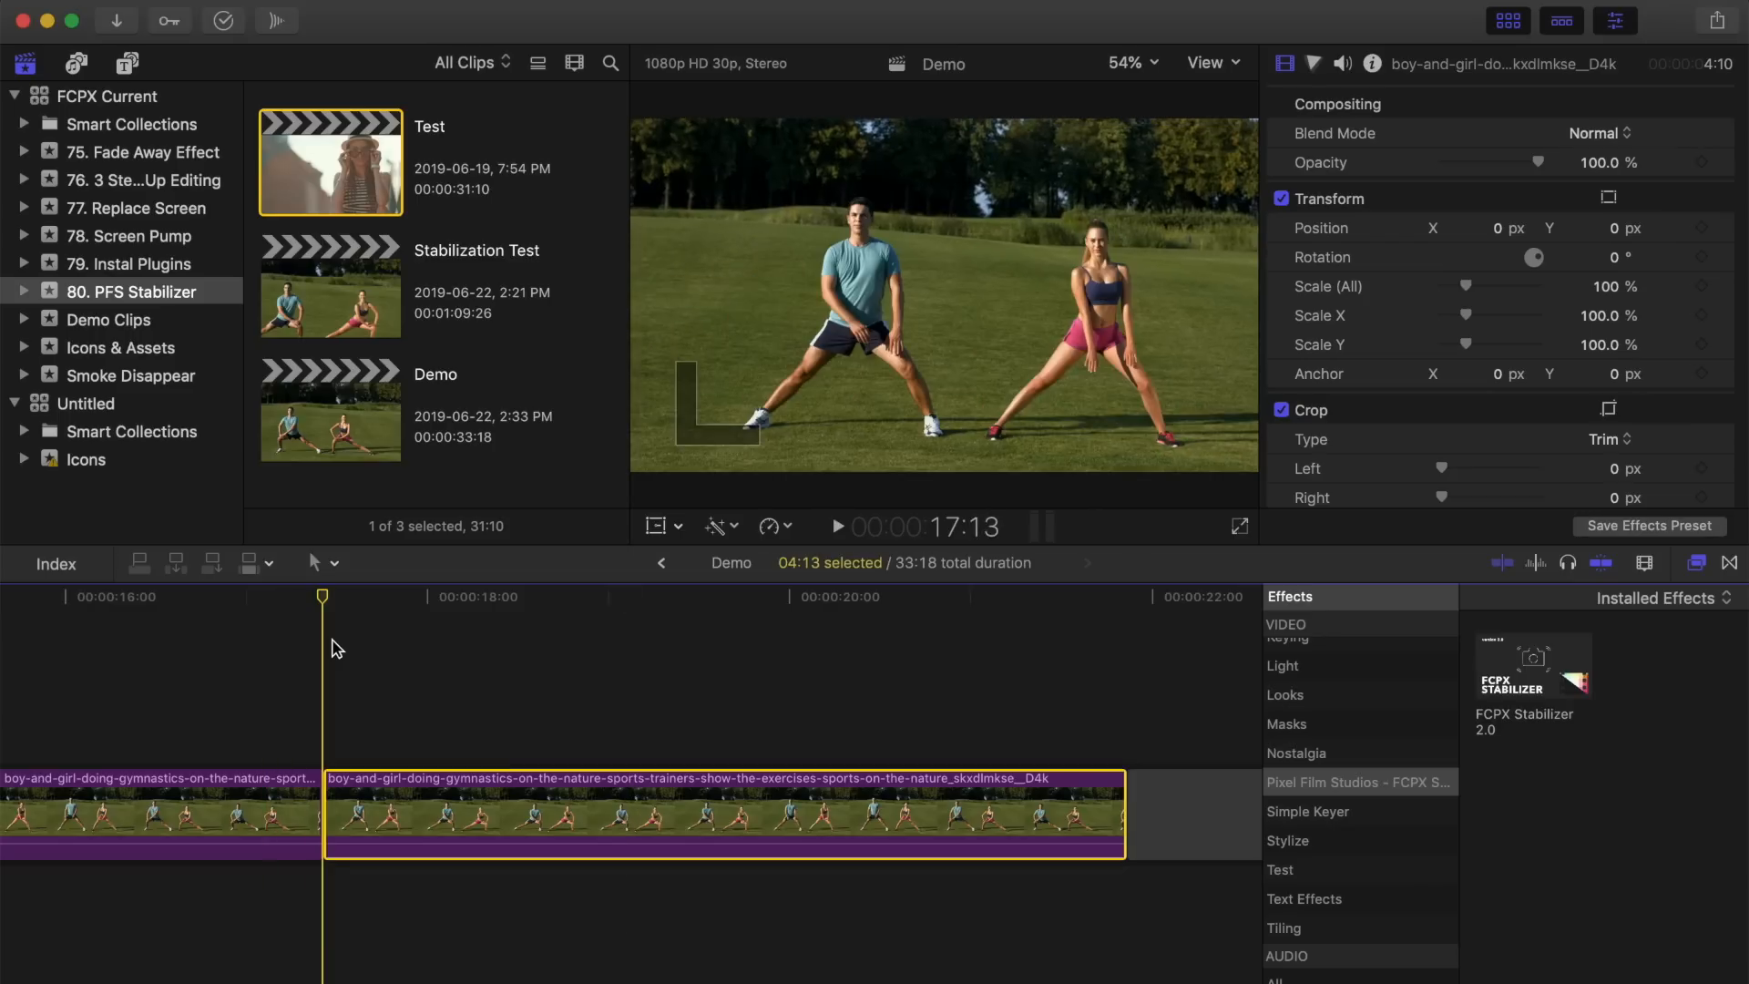
pyautogui.doubleClick(1521, 692)
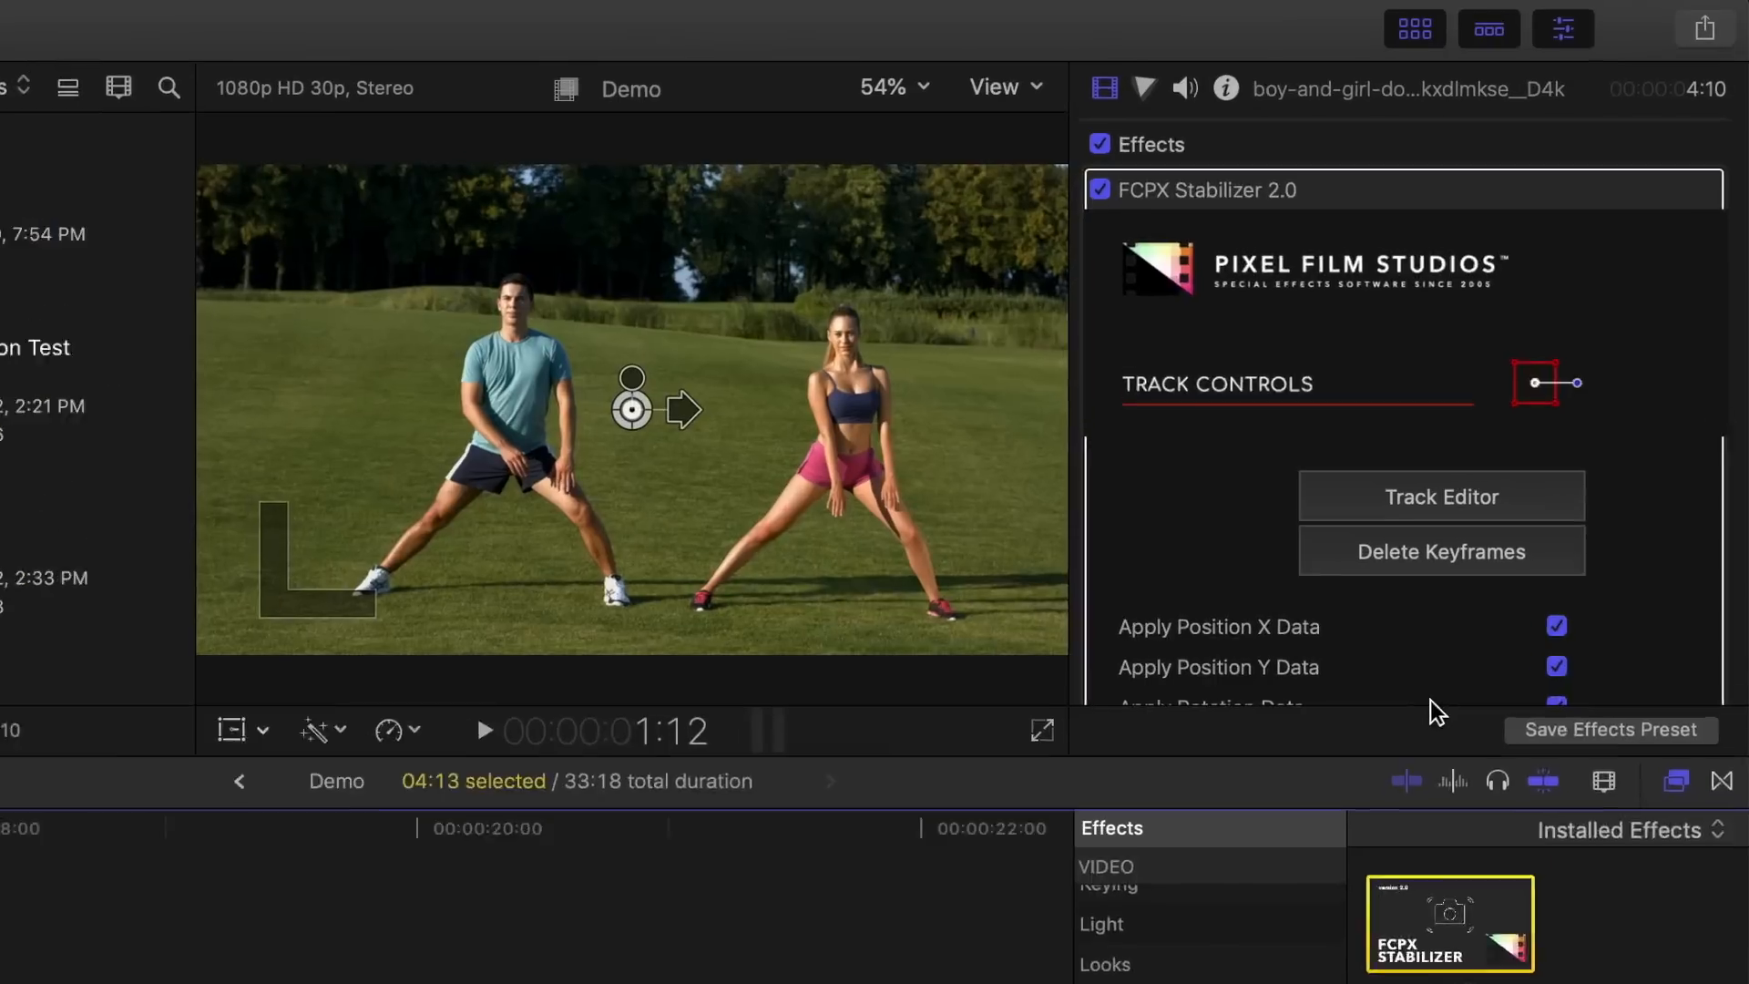
pyautogui.scroll(-3, 1591, 443)
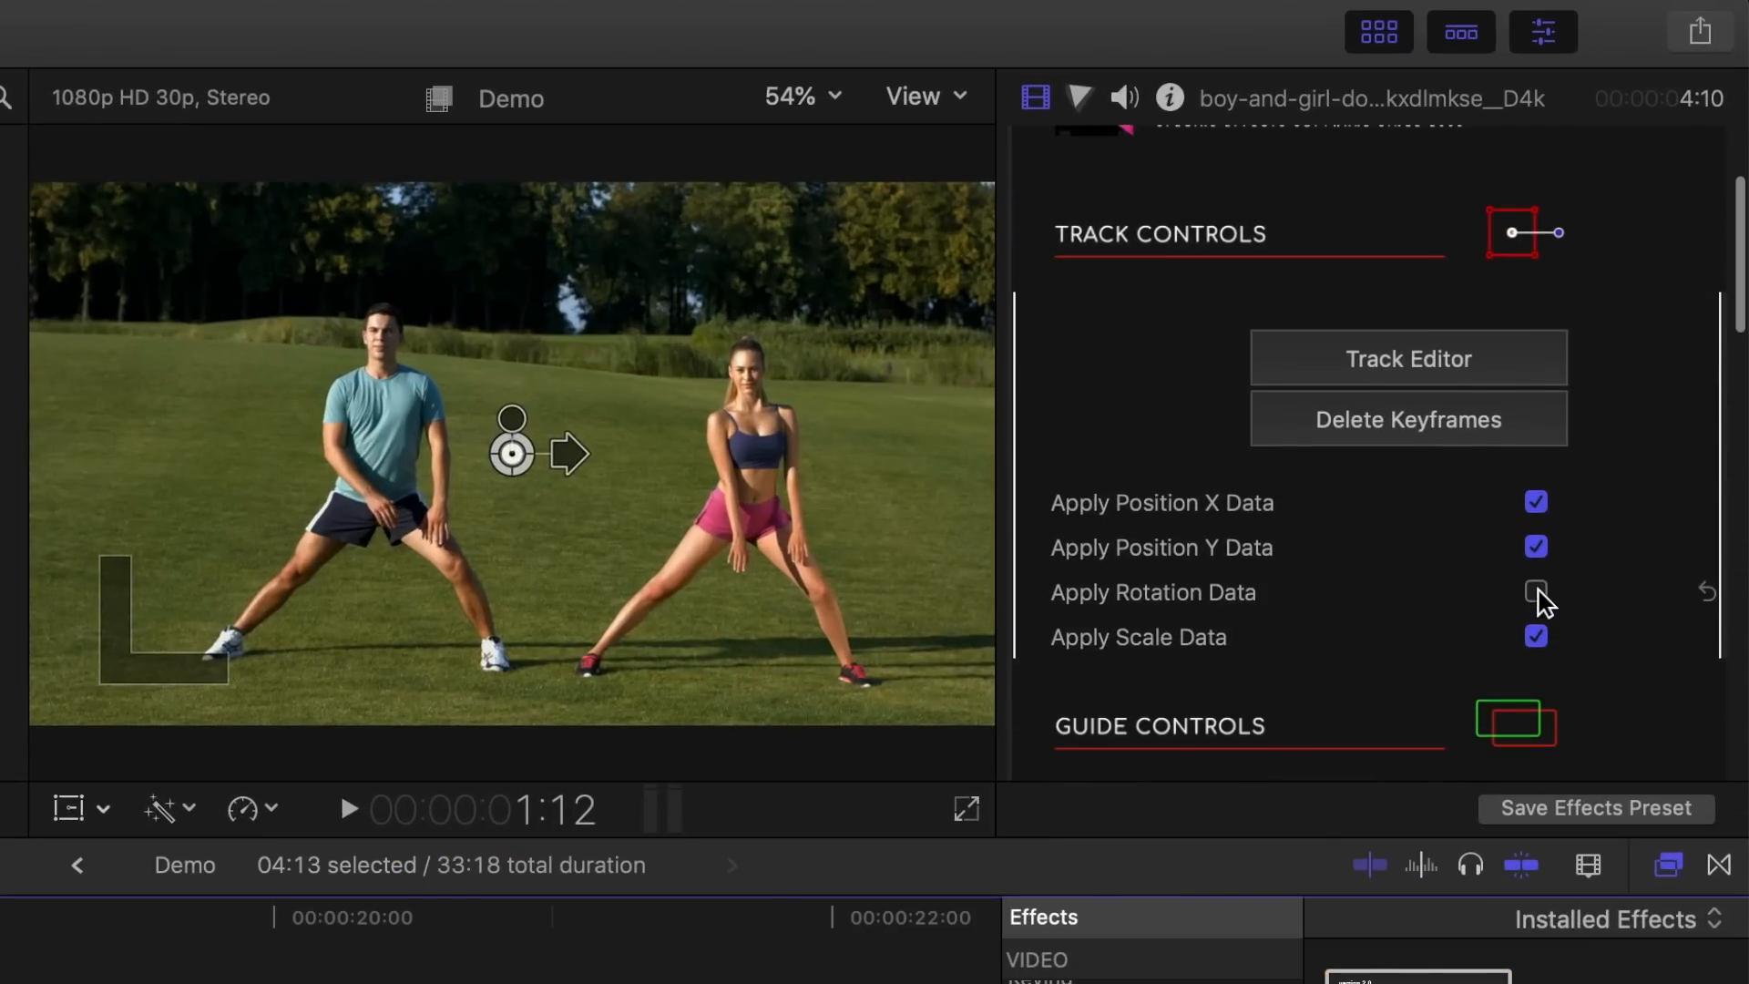
pyautogui.click(1611, 386)
pyautogui.click(1537, 636)
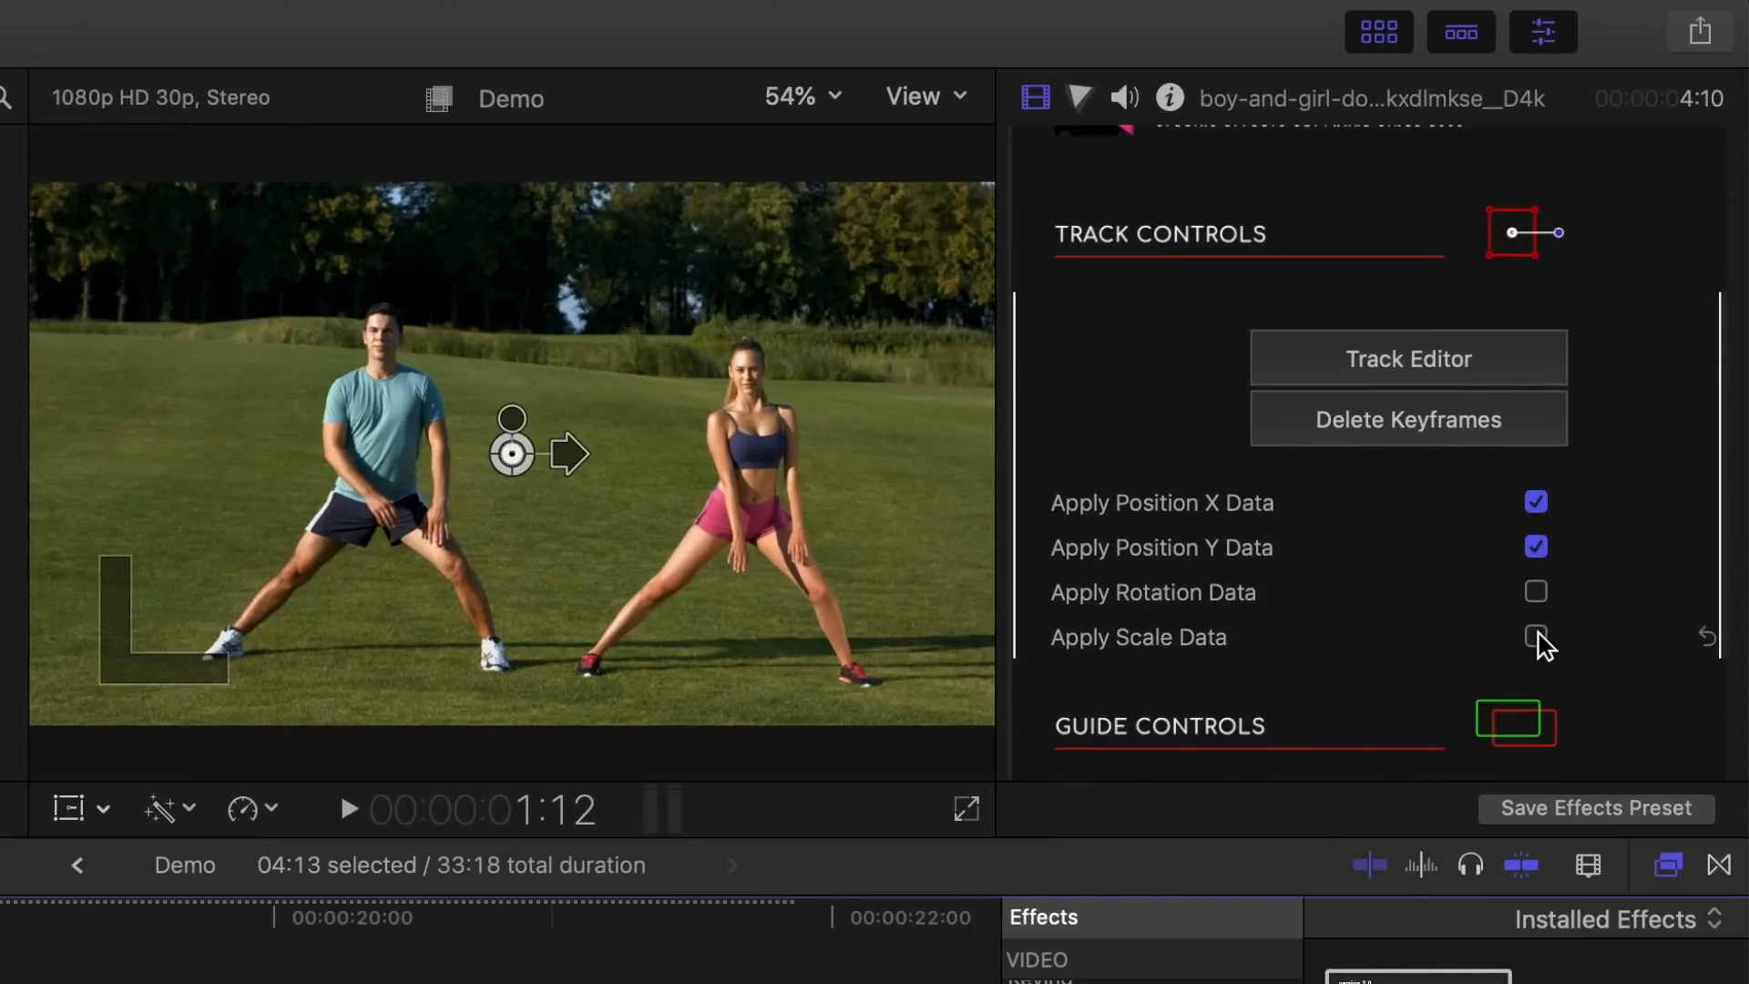
# In the Track Editor, fit the tracking shape over the woman's eyes, offset about 934, 334 px and scaled about 1.08 by 0.43
pyautogui.click(1440, 364)
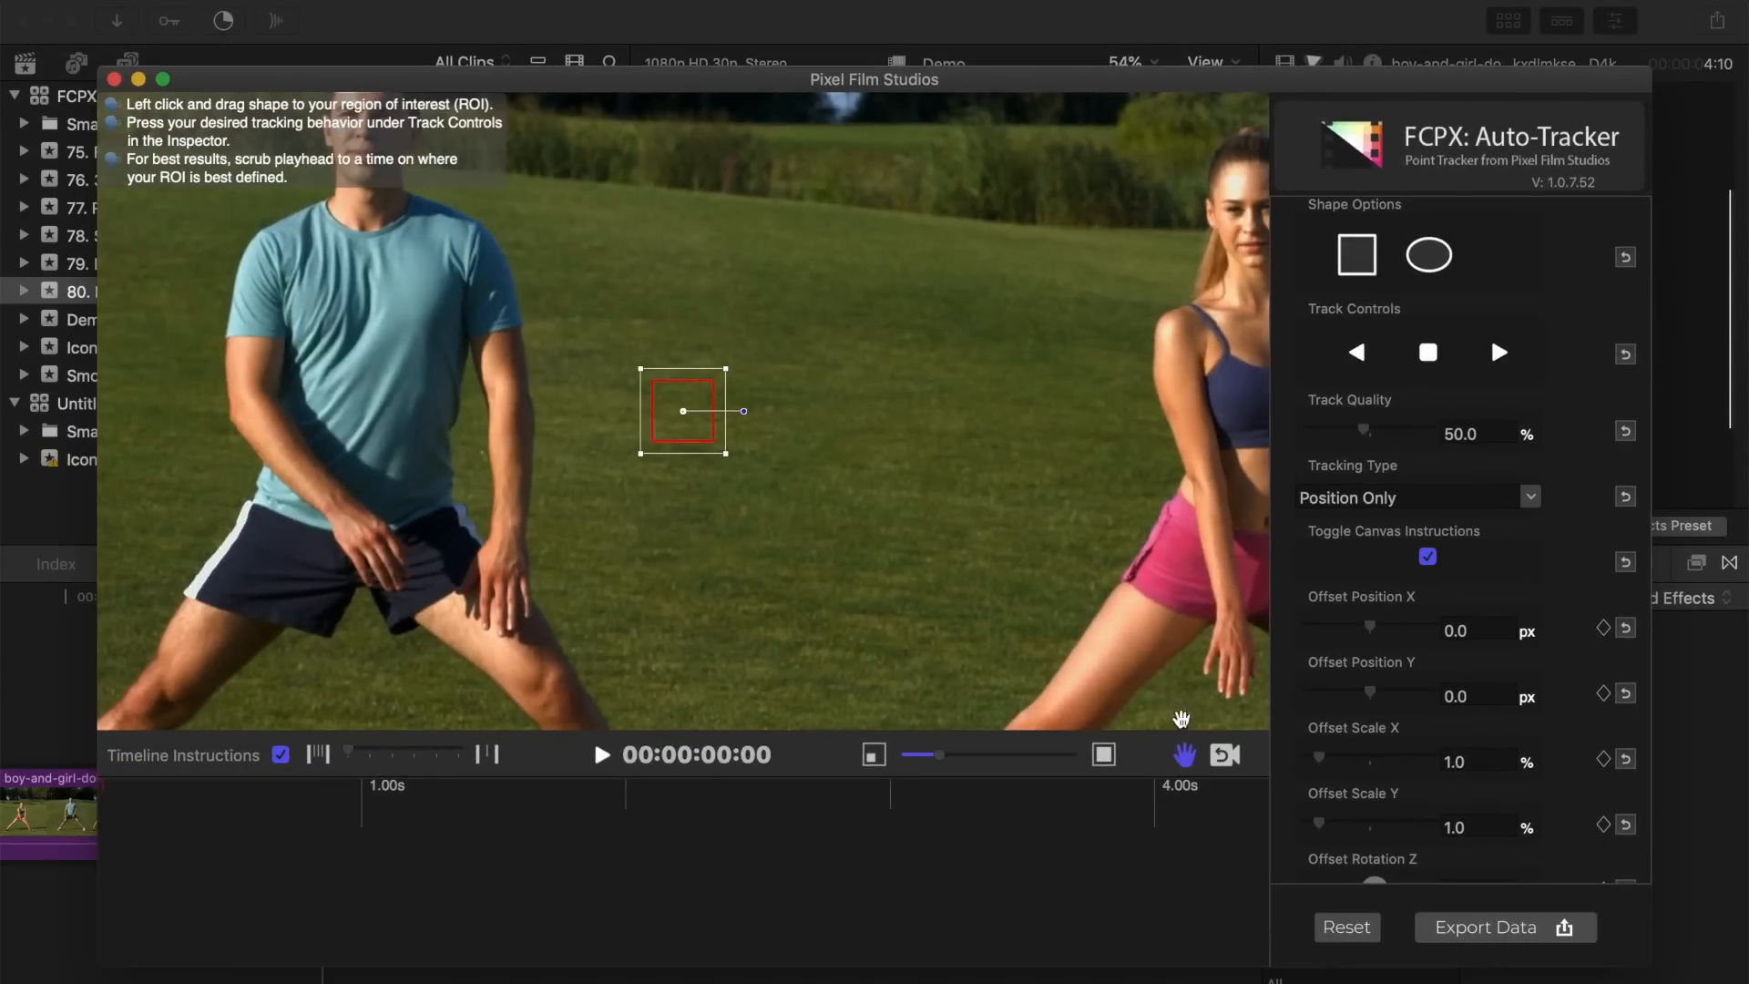
pyautogui.moveTo(1203, 324); pyautogui.dragTo(827, 449)
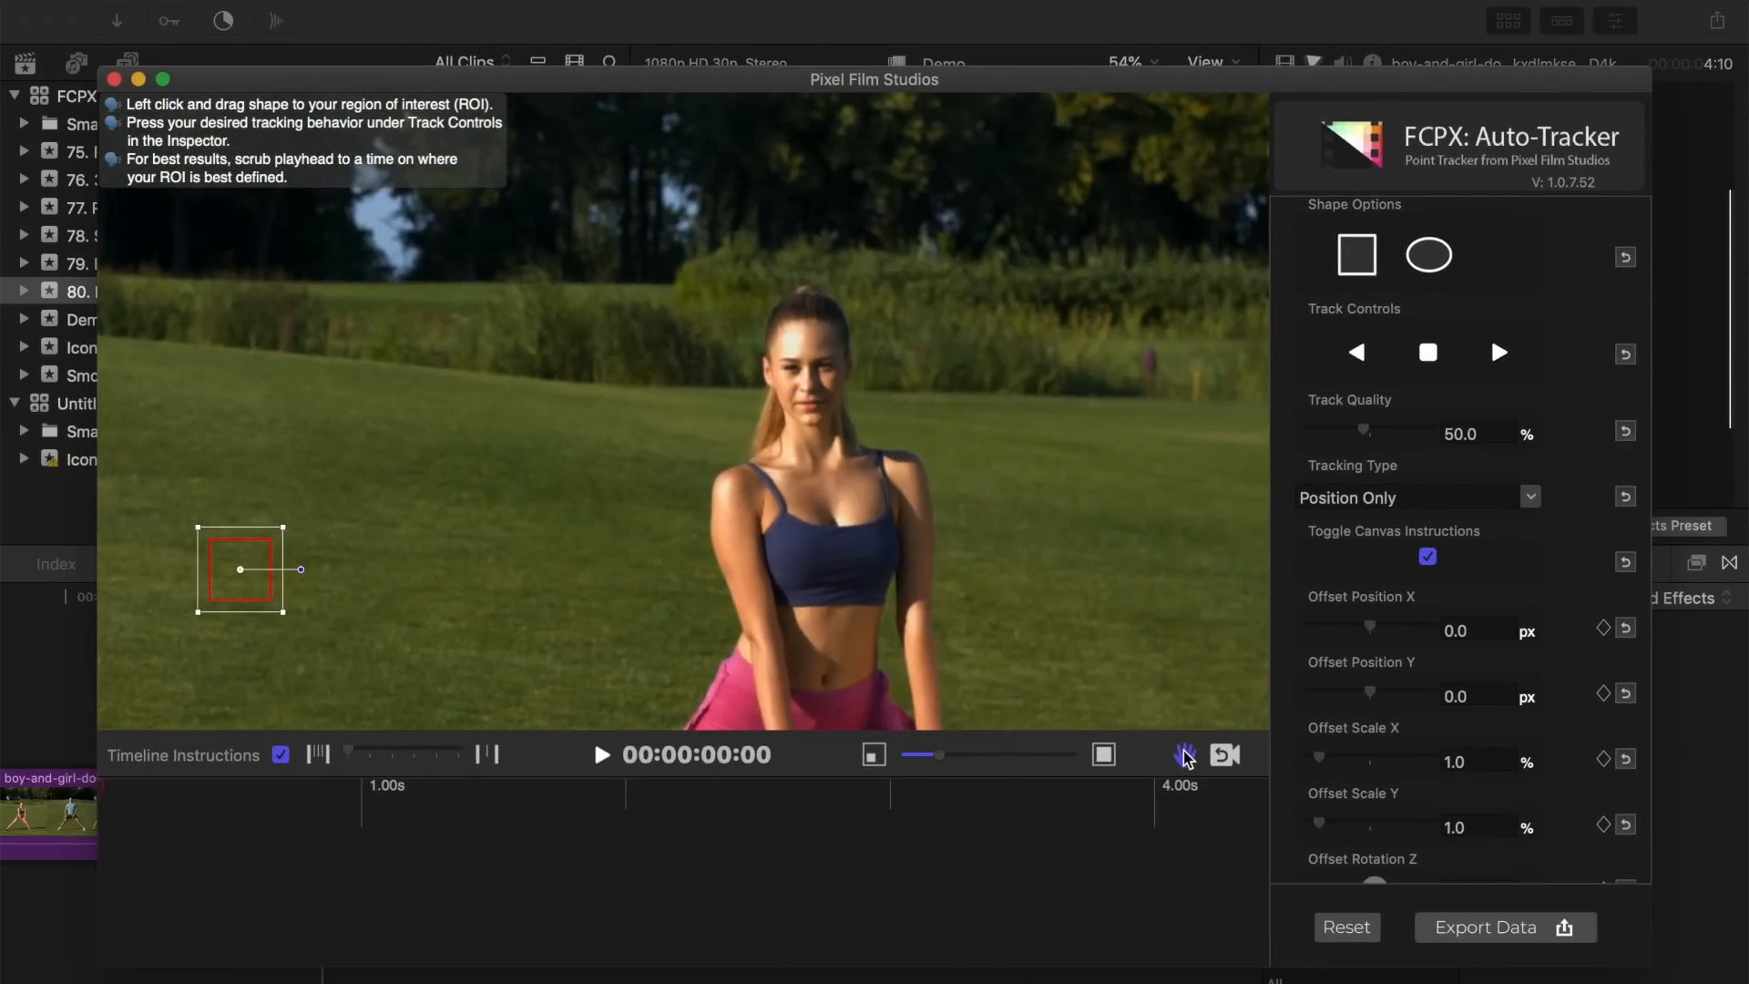
pyautogui.moveTo(244, 572); pyautogui.dragTo(857, 391)
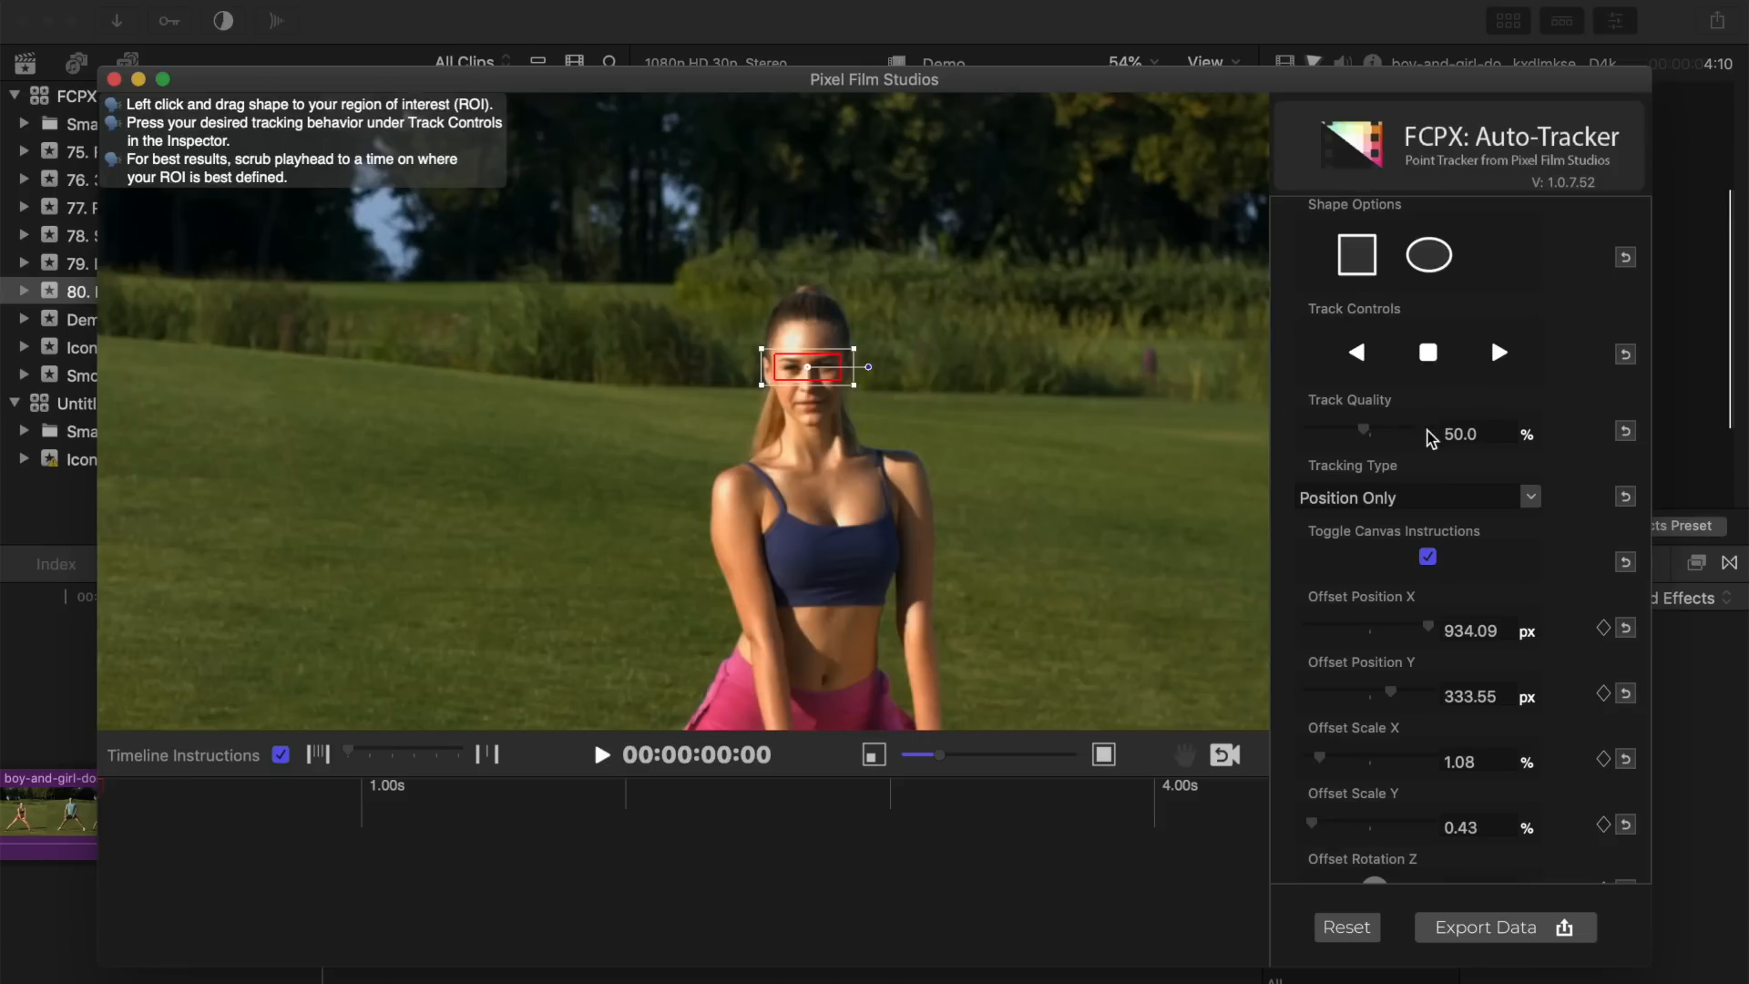
# Track the woman's eye region forward at 100% track quality and export the tracking data to the clip
pyautogui.click(1365, 431)
pyautogui.moveTo(1366, 431); pyautogui.dragTo(1460, 433)
pyautogui.click(1499, 352)
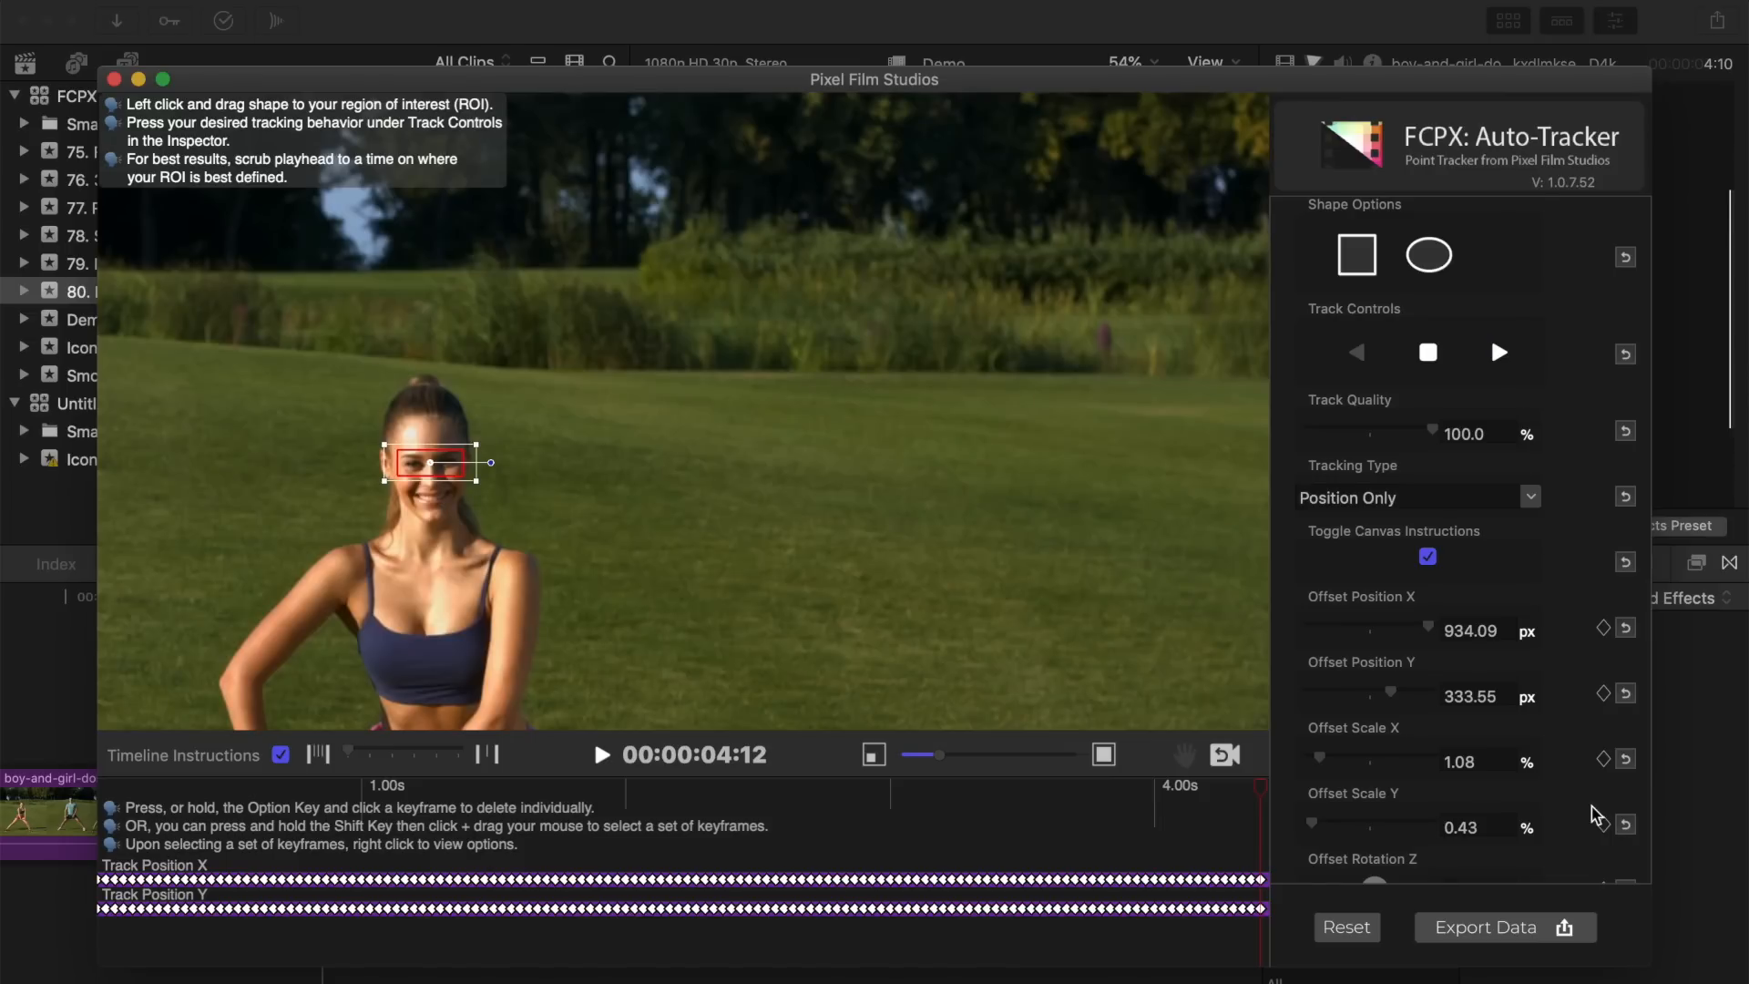
pyautogui.click(1511, 929)
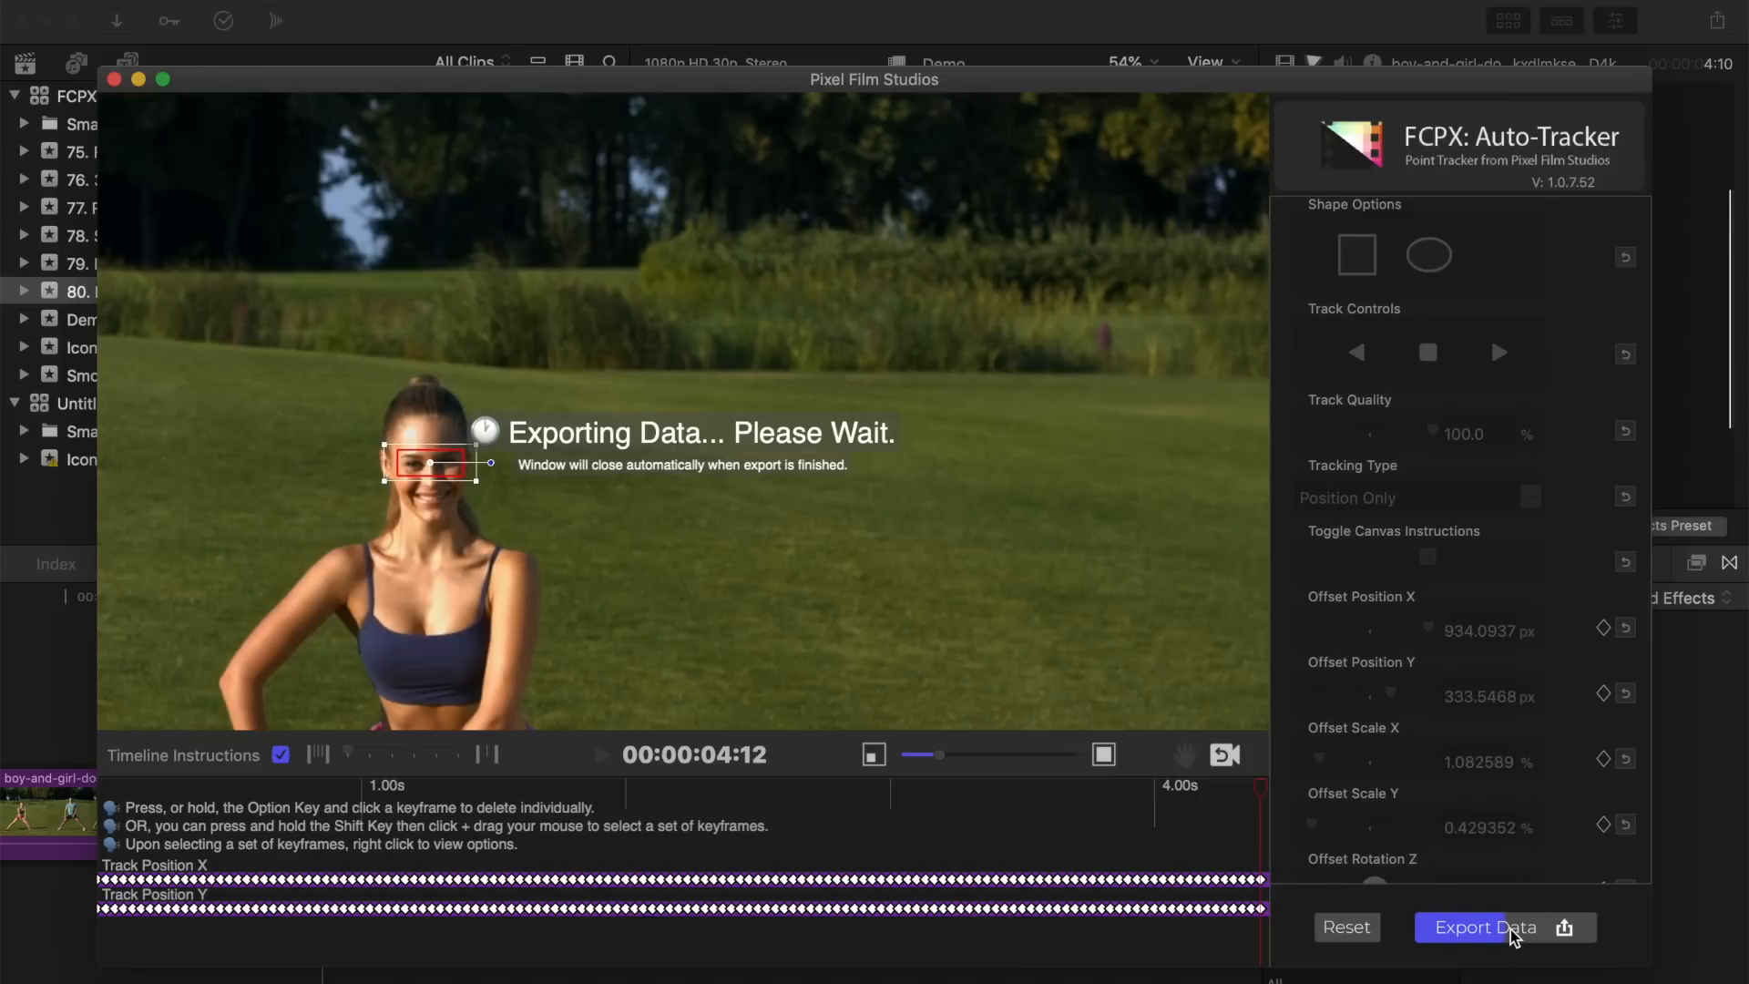
# Turn on the stabilizer's guide for the gymnastics clip and set its opacity to 100%
pyautogui.scroll(-6, 1538, 289)
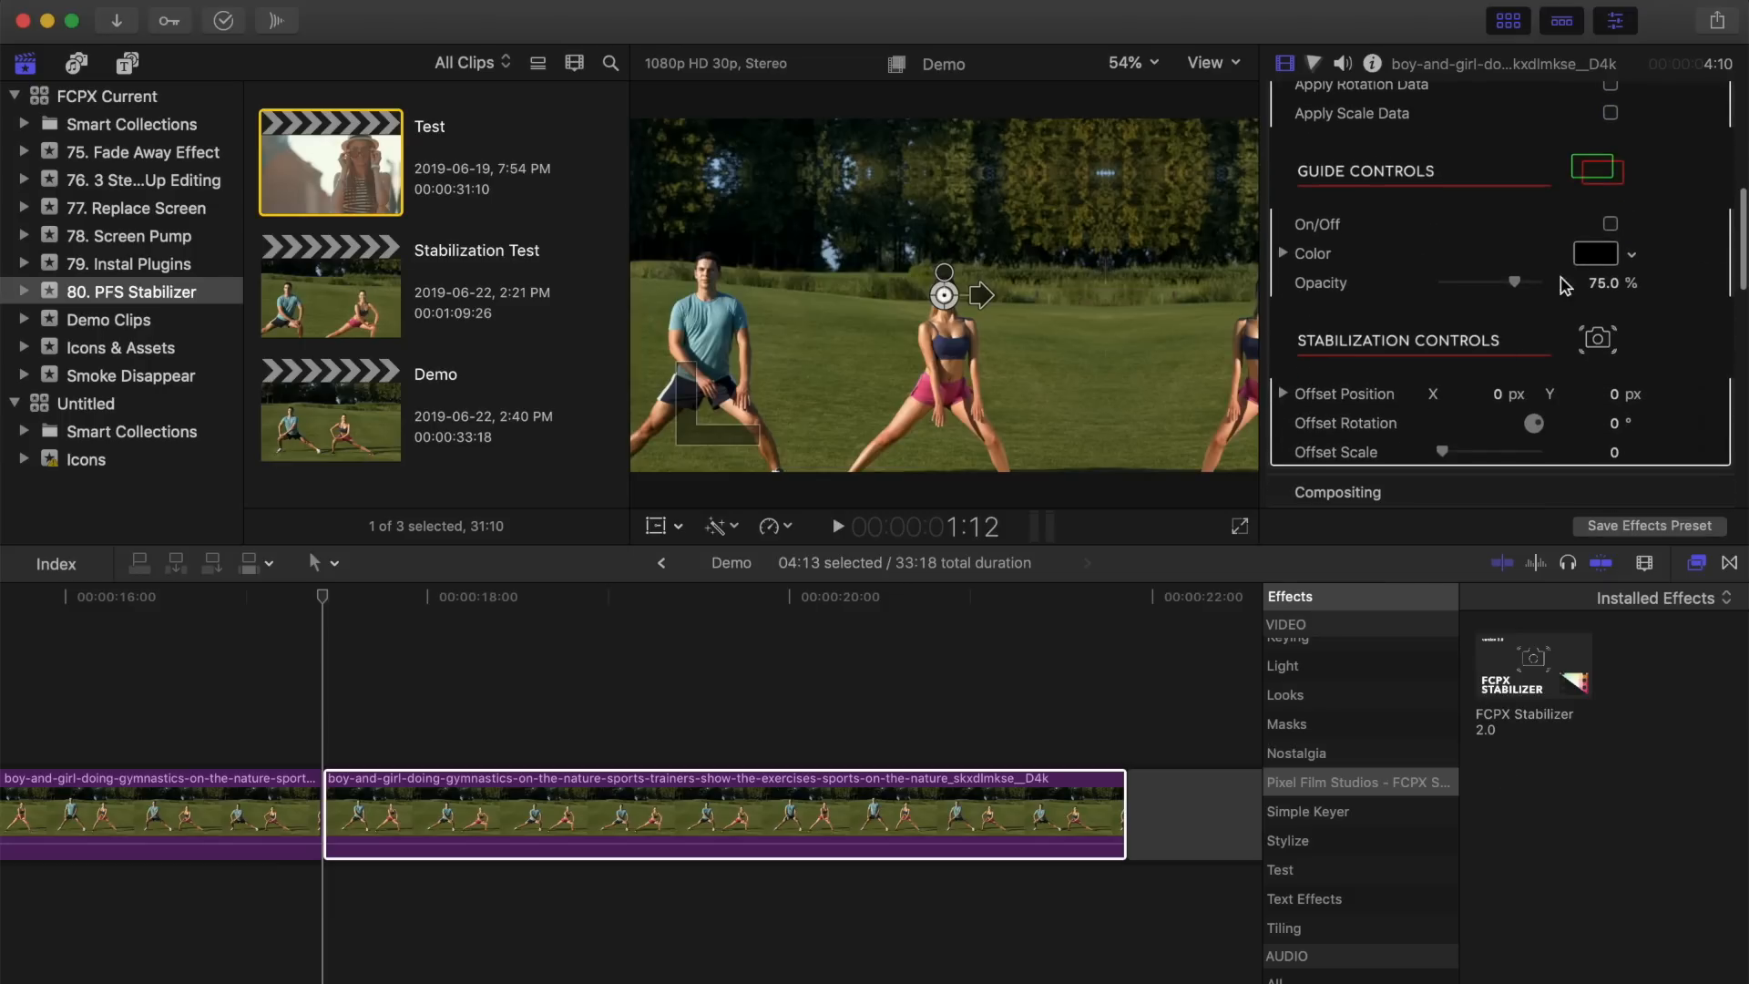
pyautogui.scroll(-2, 1570, 293)
pyautogui.moveTo(1563, 291); pyautogui.dragTo(1500, 342)
# Set the gymnastics clip's stabilization offset position to X 0.43 px, Y 0.07 px and its offset scale to 32
pyautogui.click(1283, 284)
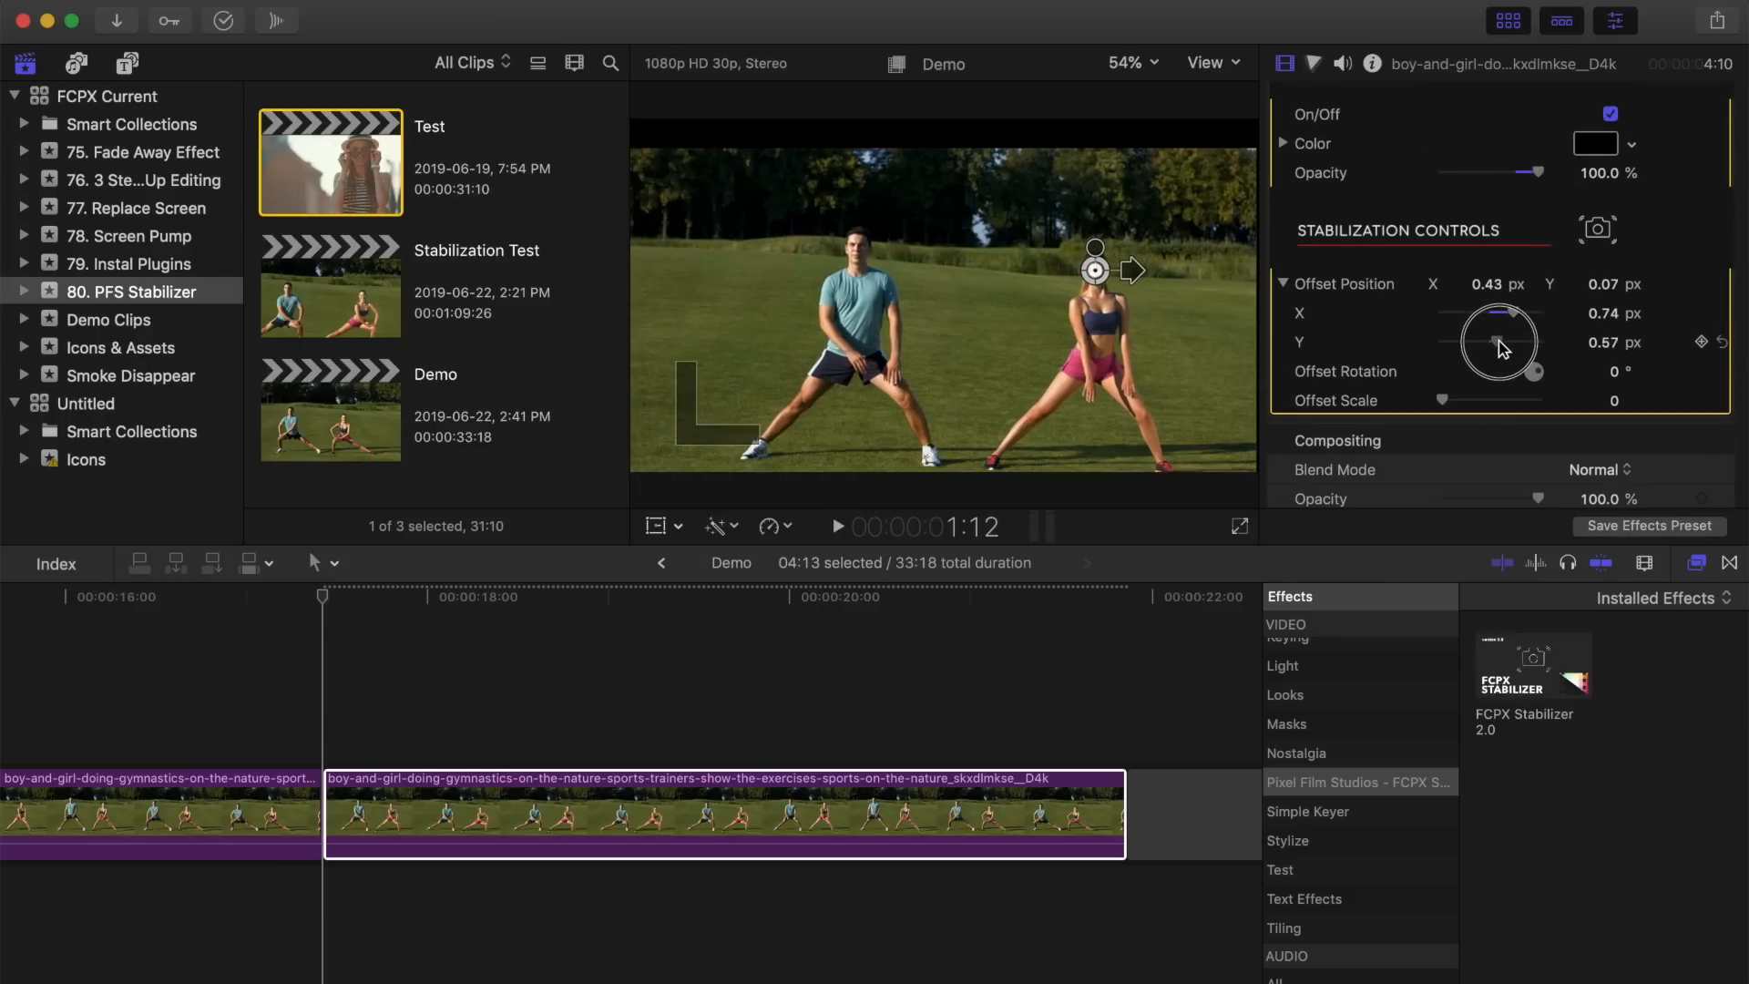
pyautogui.moveTo(1476, 401); pyautogui.dragTo(1538, 401)
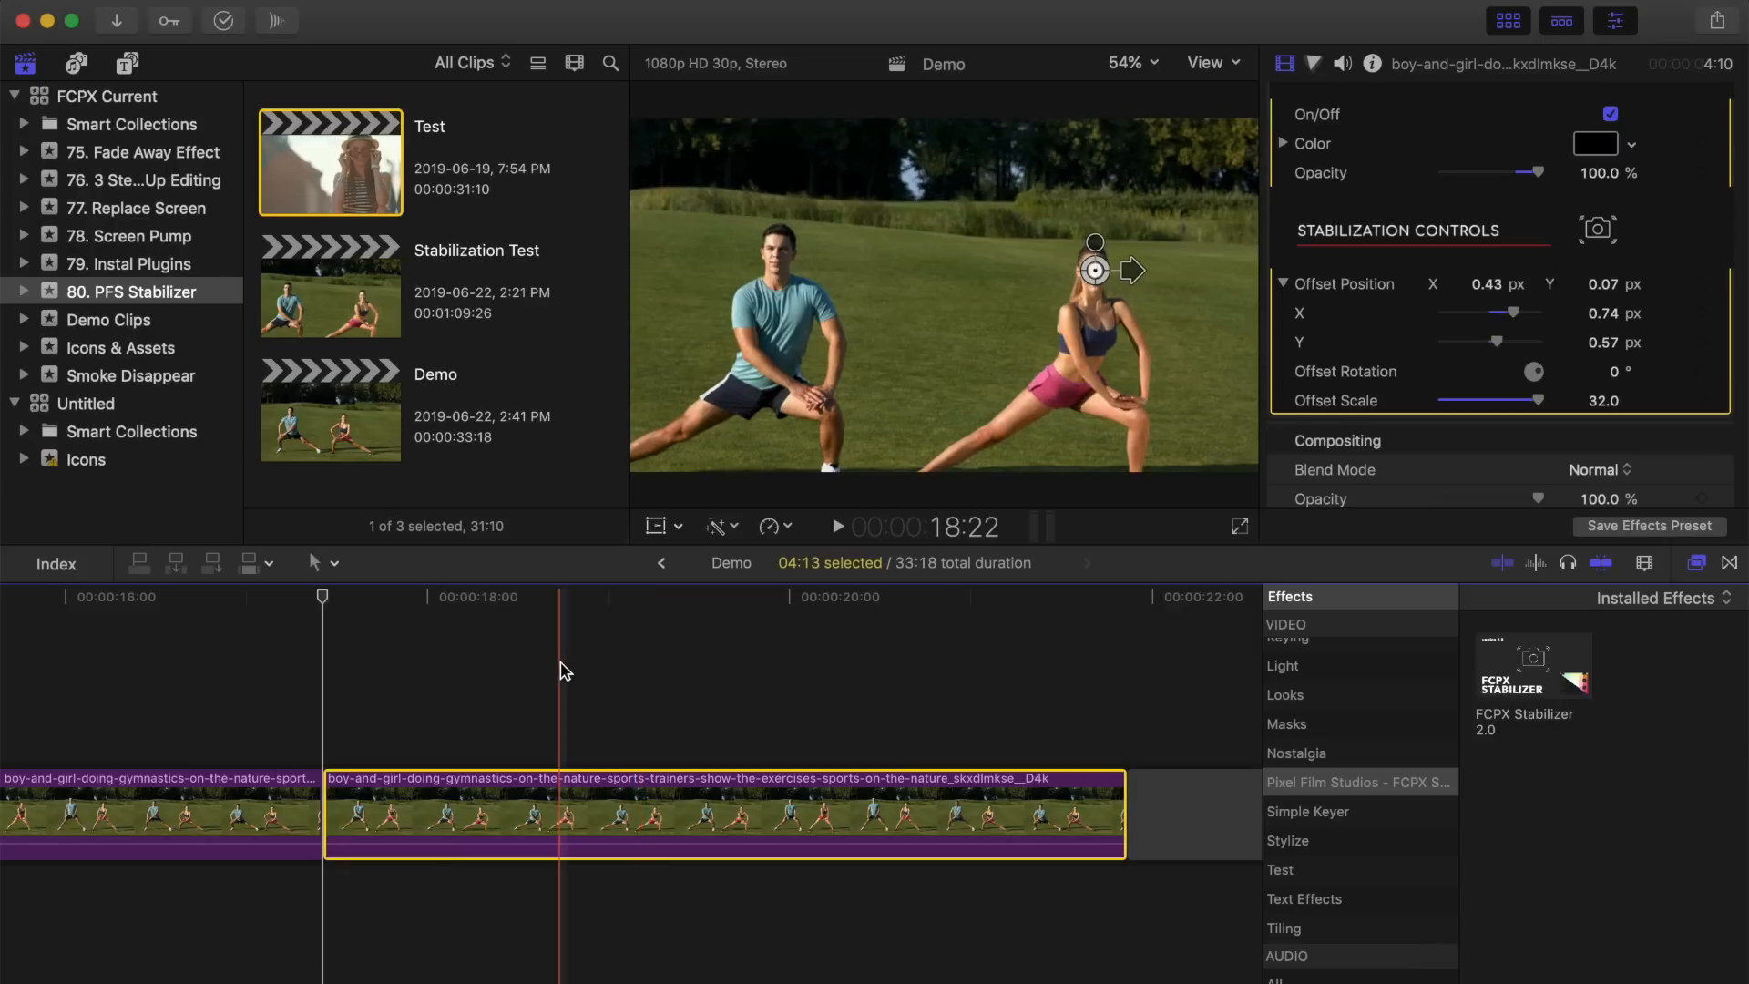
# Play the stabilized gymnastics clip full screen to review its stabilization
pyautogui.press('super+minus')
pyautogui.press('shift+super+f')
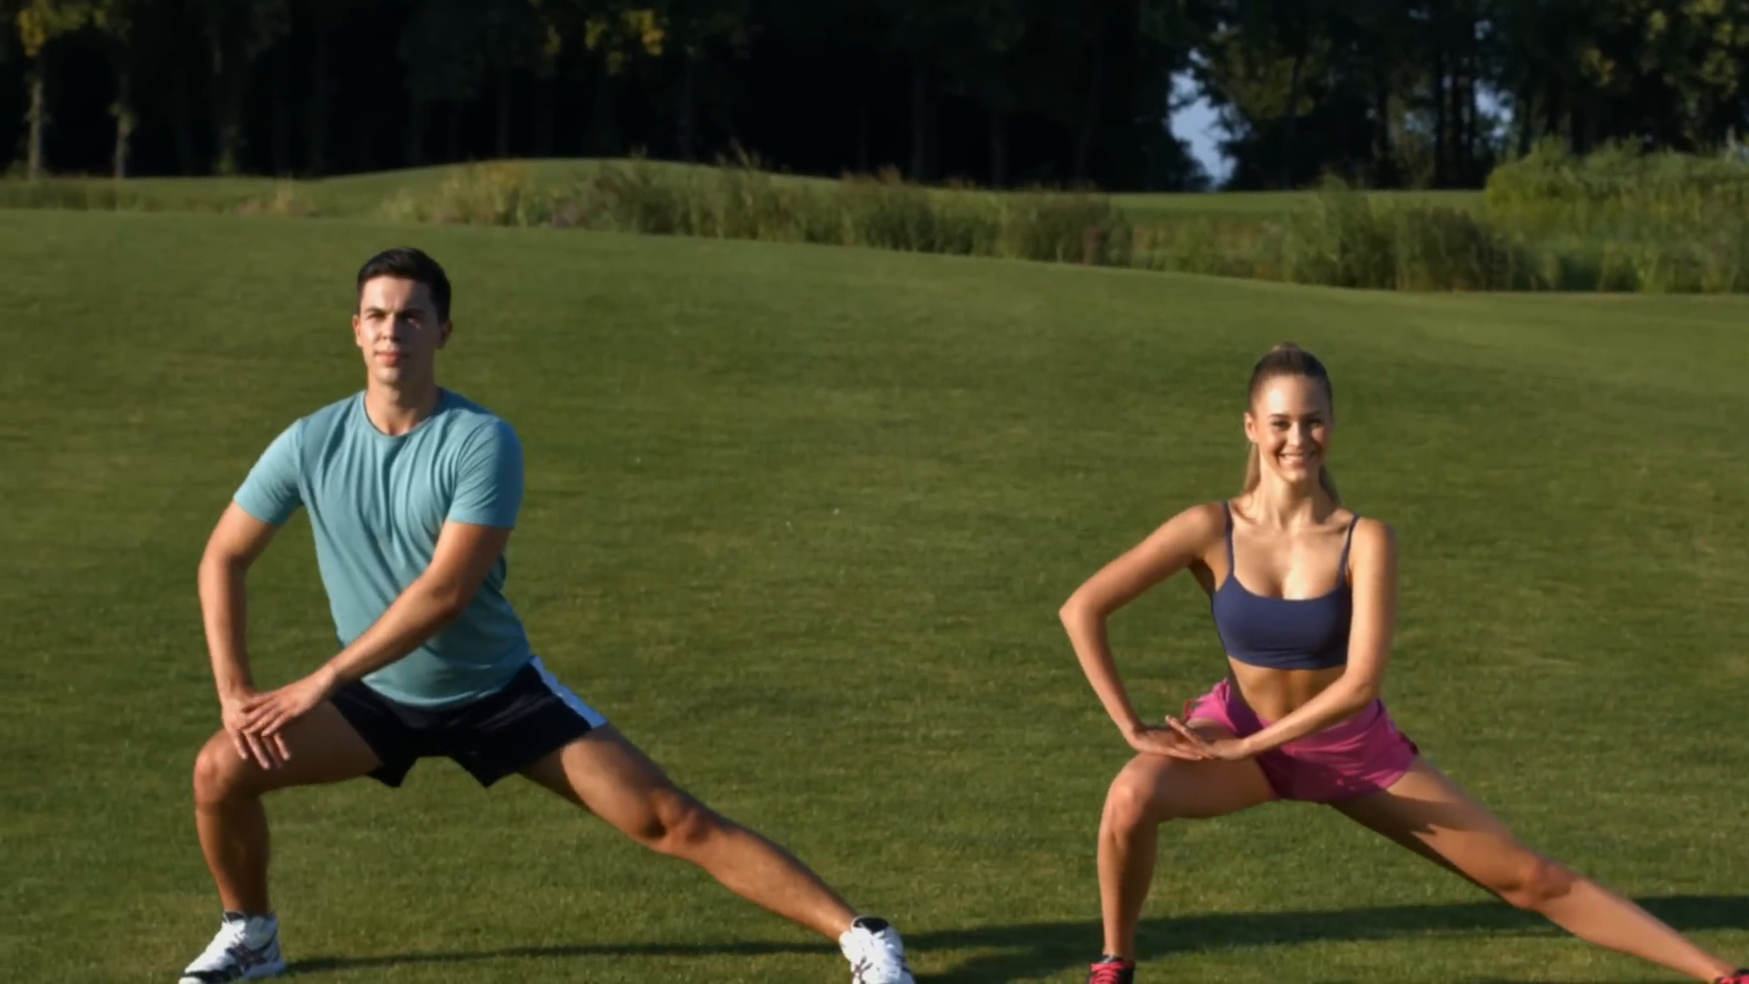
pyautogui.press('Escape')
# Find the clips of the blonde woman in a baseball cap on the timeline and play the first one full screen
pyautogui.hscroll(10, 46, 647)
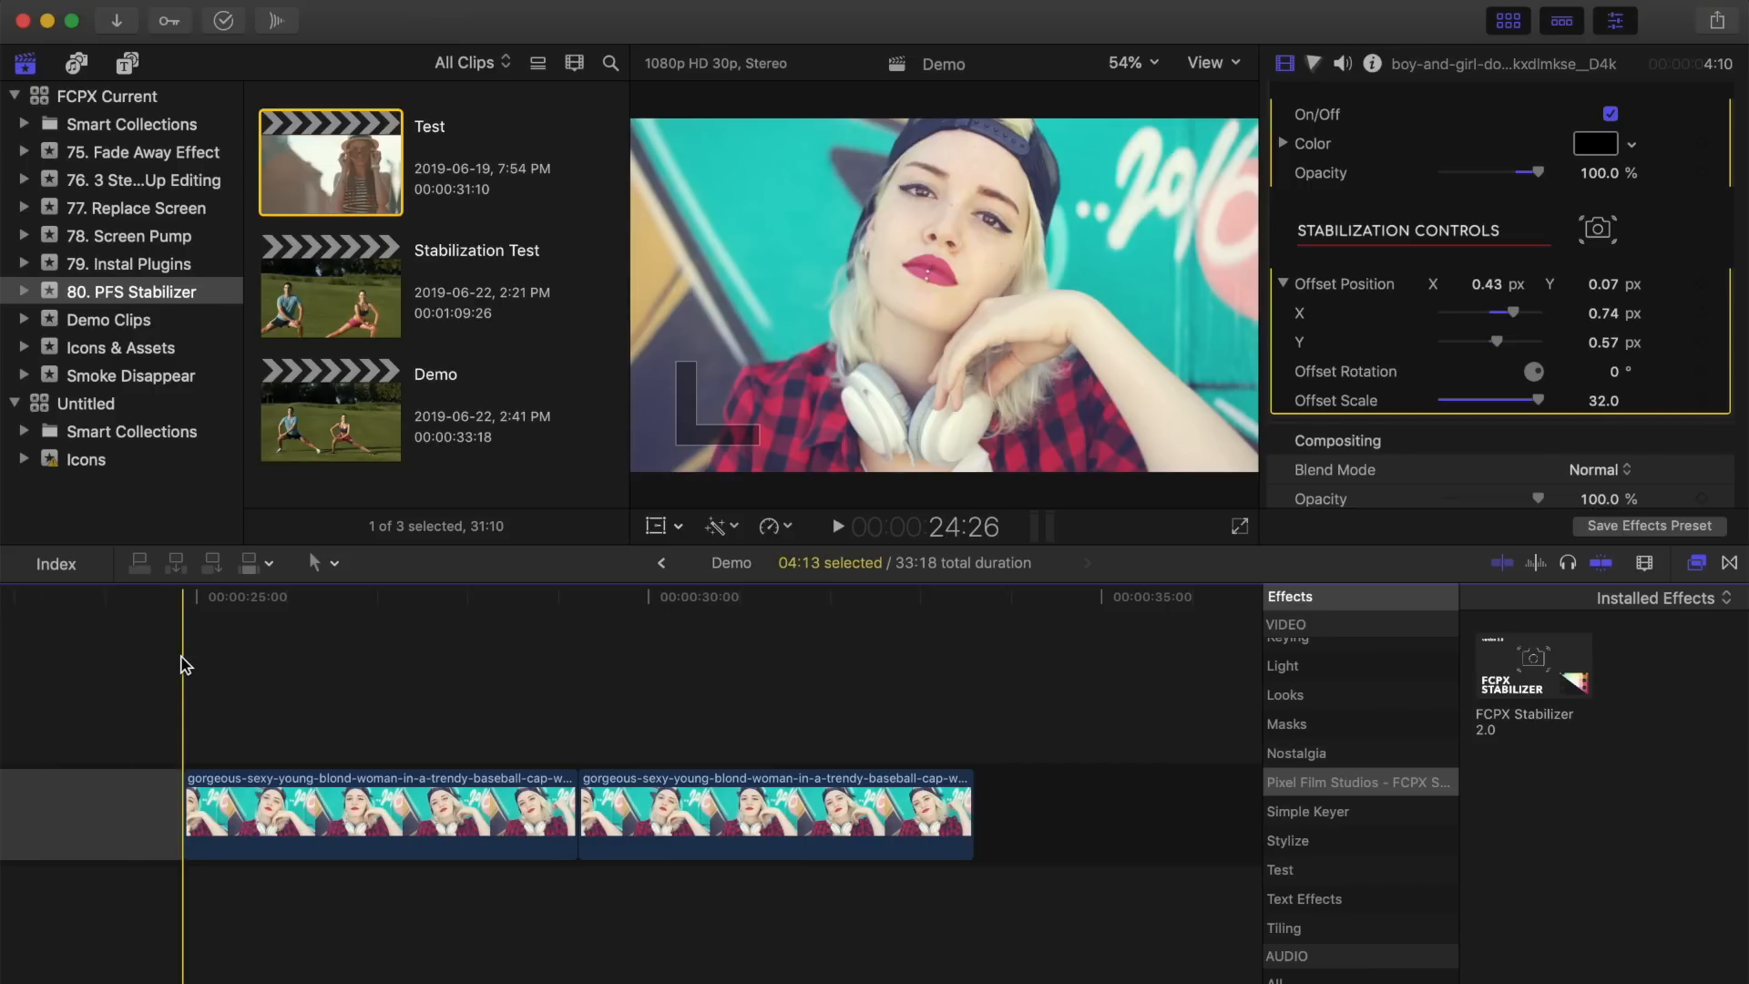
pyautogui.press('shift+super+f')
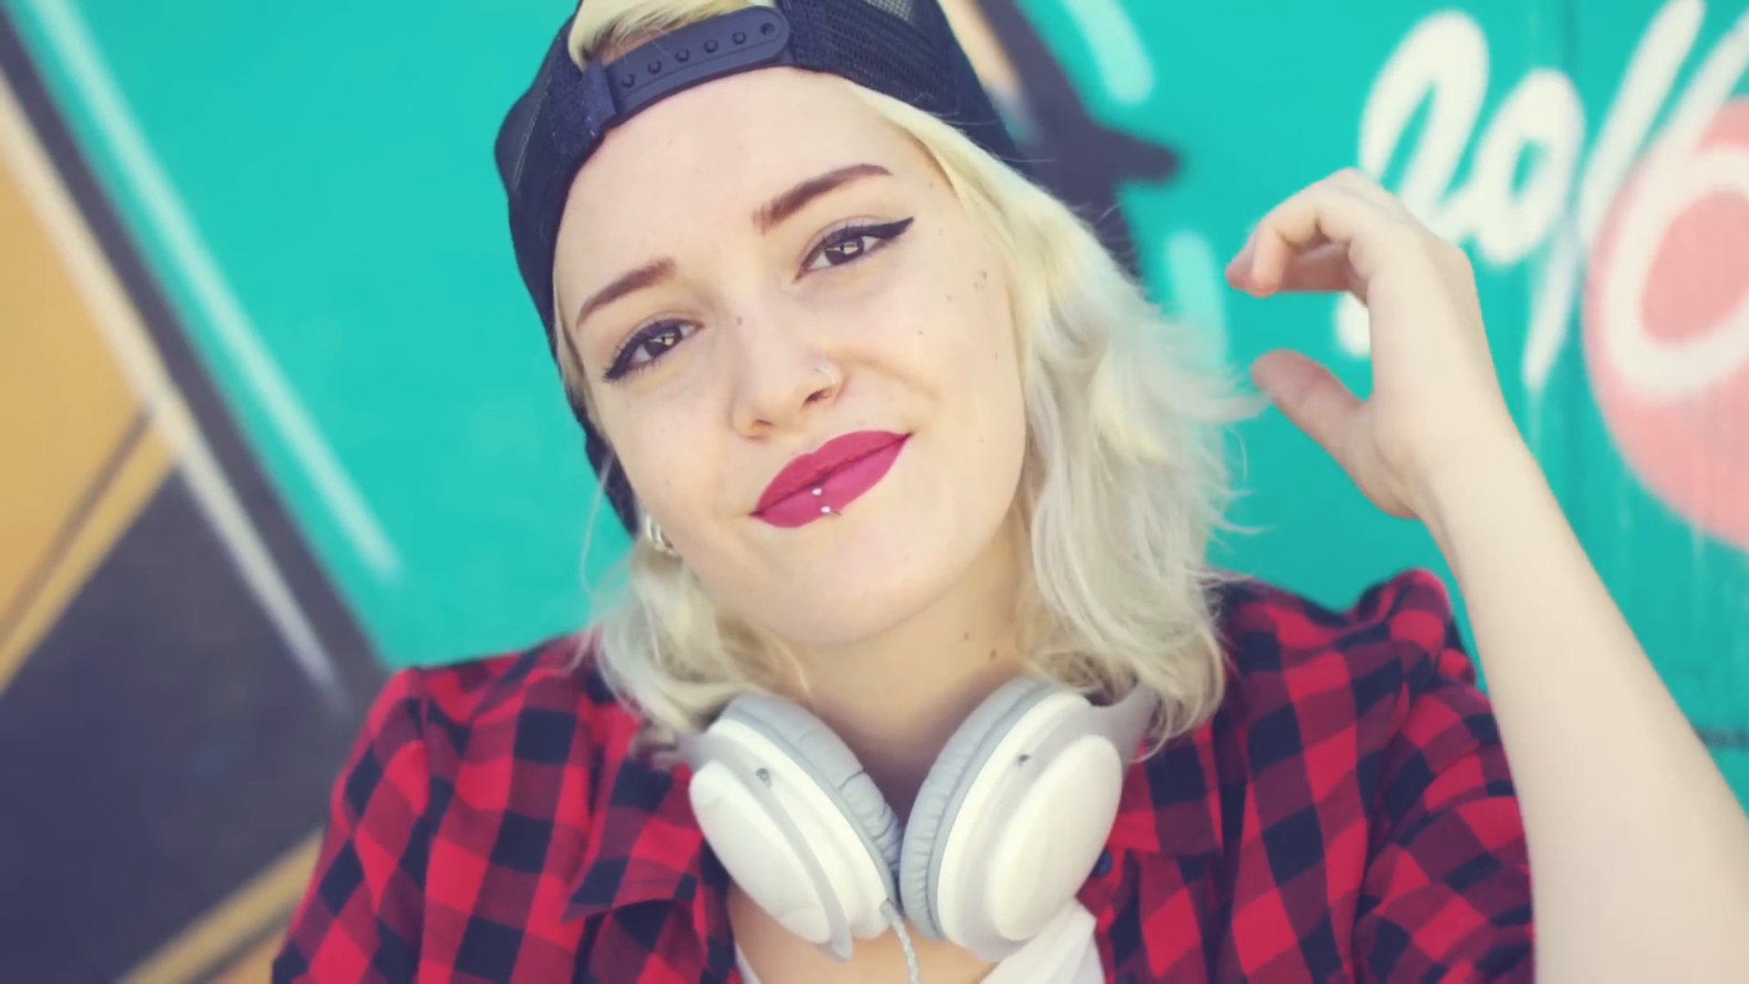
pyautogui.press('Escape')
# Apply FCPX Stabilizer 2.0 to the second baseball-cap clip and leave only its rotation data enabled, with position X, position Y and scale off
pyautogui.click(661, 845)
pyautogui.moveTo(1533, 665); pyautogui.dragTo(725, 824)
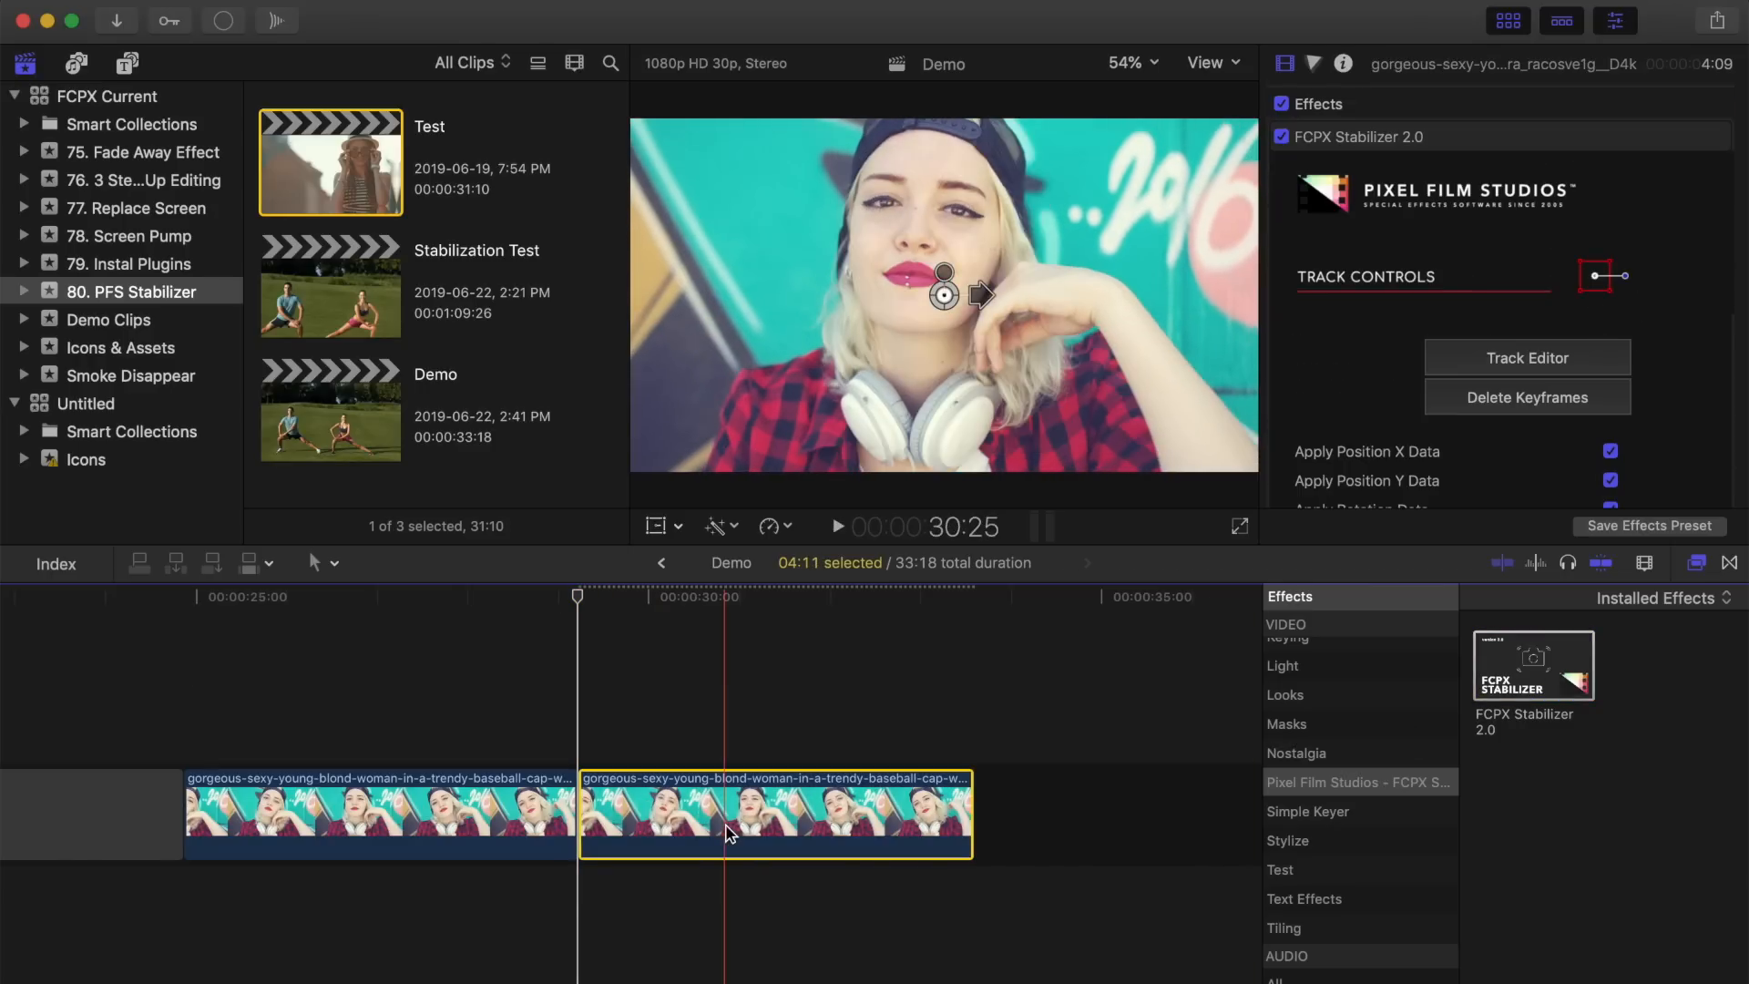
pyautogui.scroll(-3, 1613, 262)
pyautogui.scroll(-2, 1615, 263)
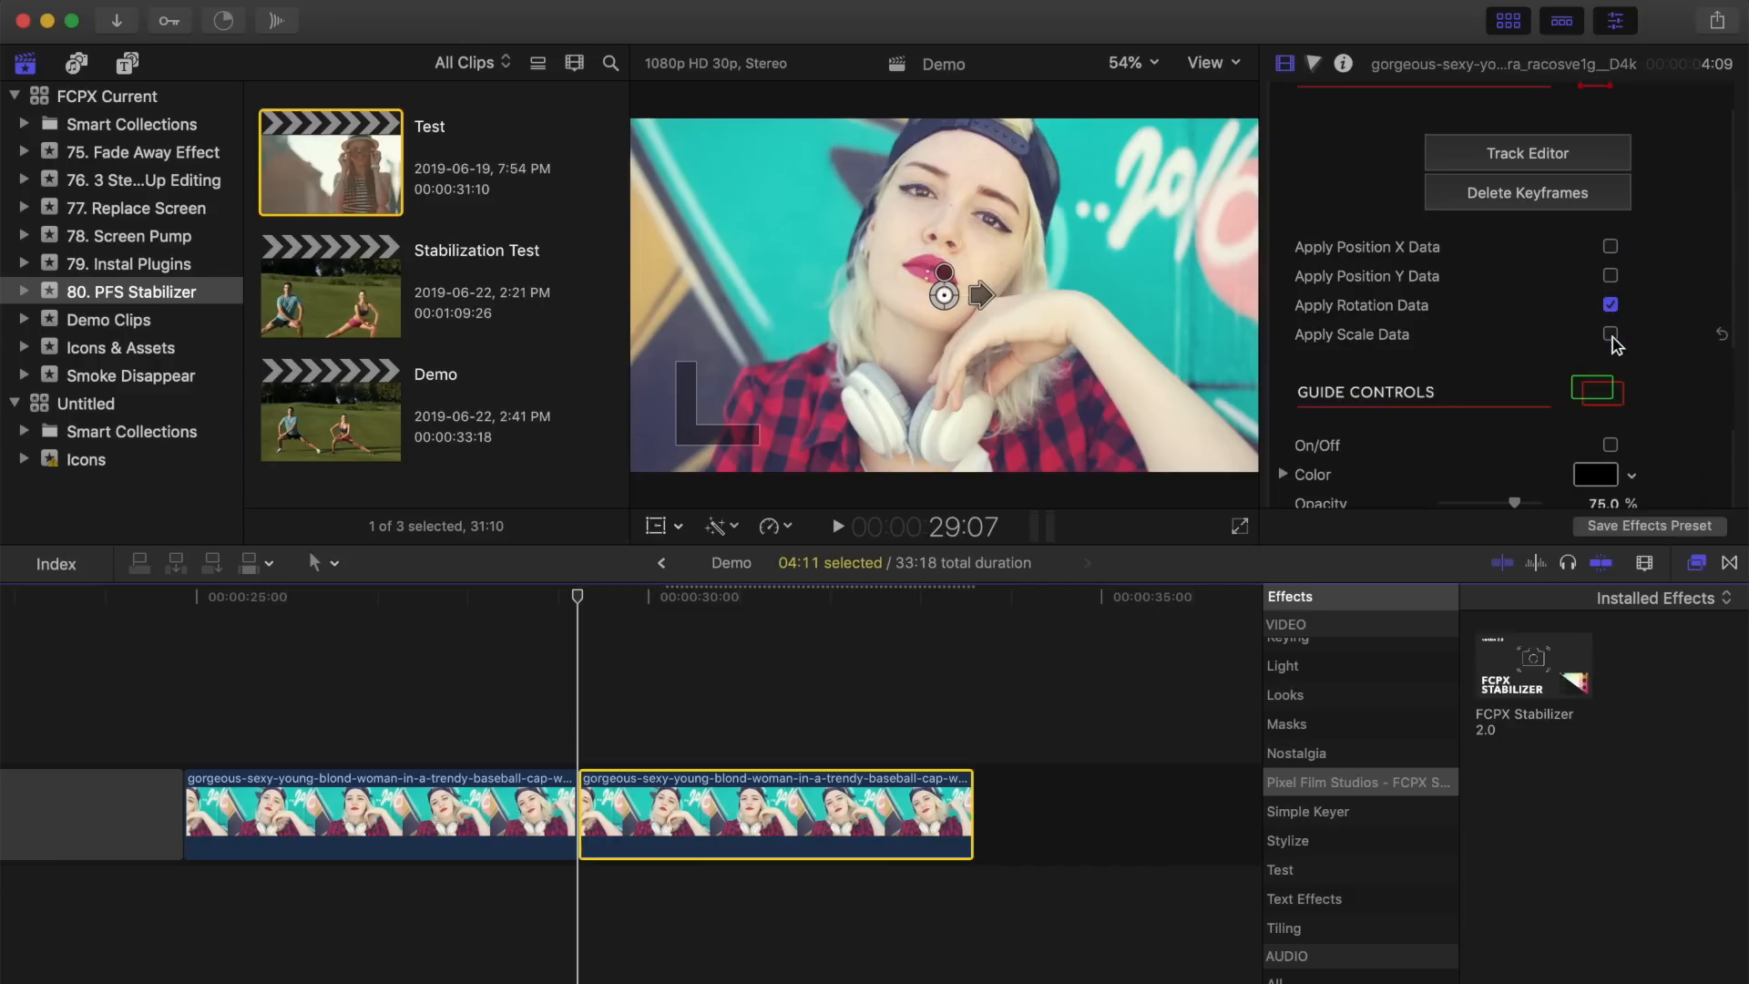
# In the Track Editor, fit and tilt the tracking shape over the woman's left eye, offset about 297, 449 px and scaled about 3.08 by 1.25
pyautogui.click(1553, 155)
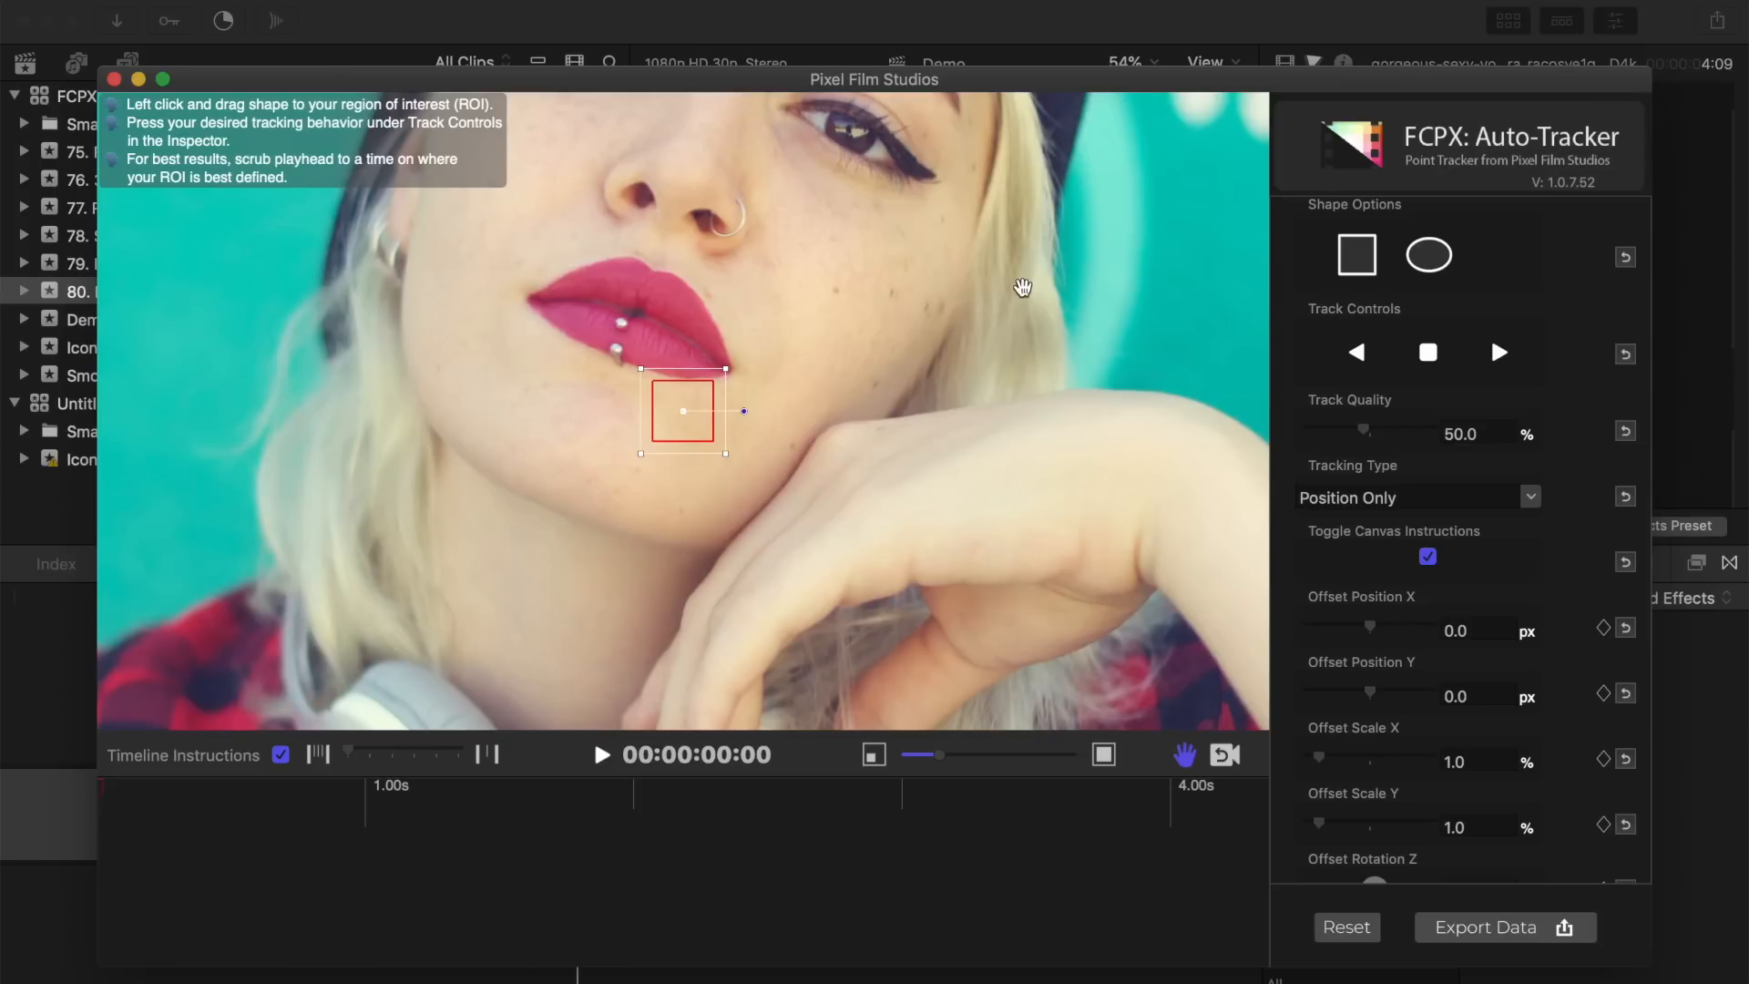
pyautogui.moveTo(1022, 288); pyautogui.dragTo(855, 474)
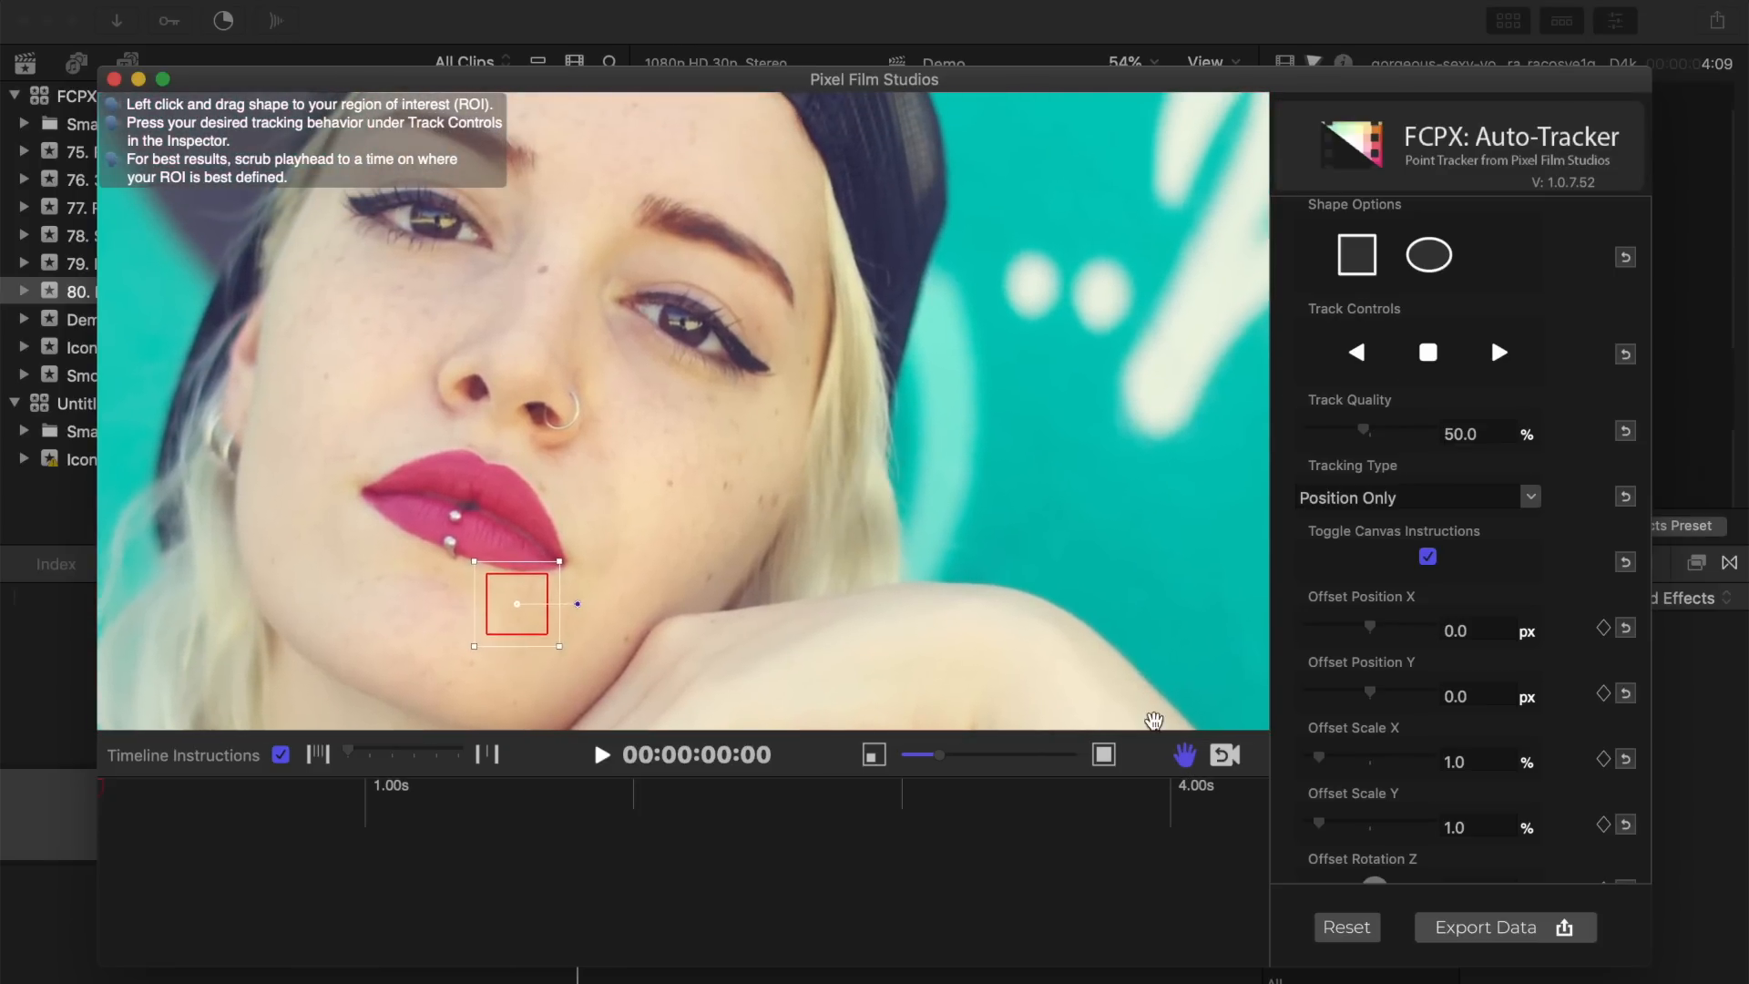
pyautogui.moveTo(517, 603); pyautogui.dragTo(679, 332)
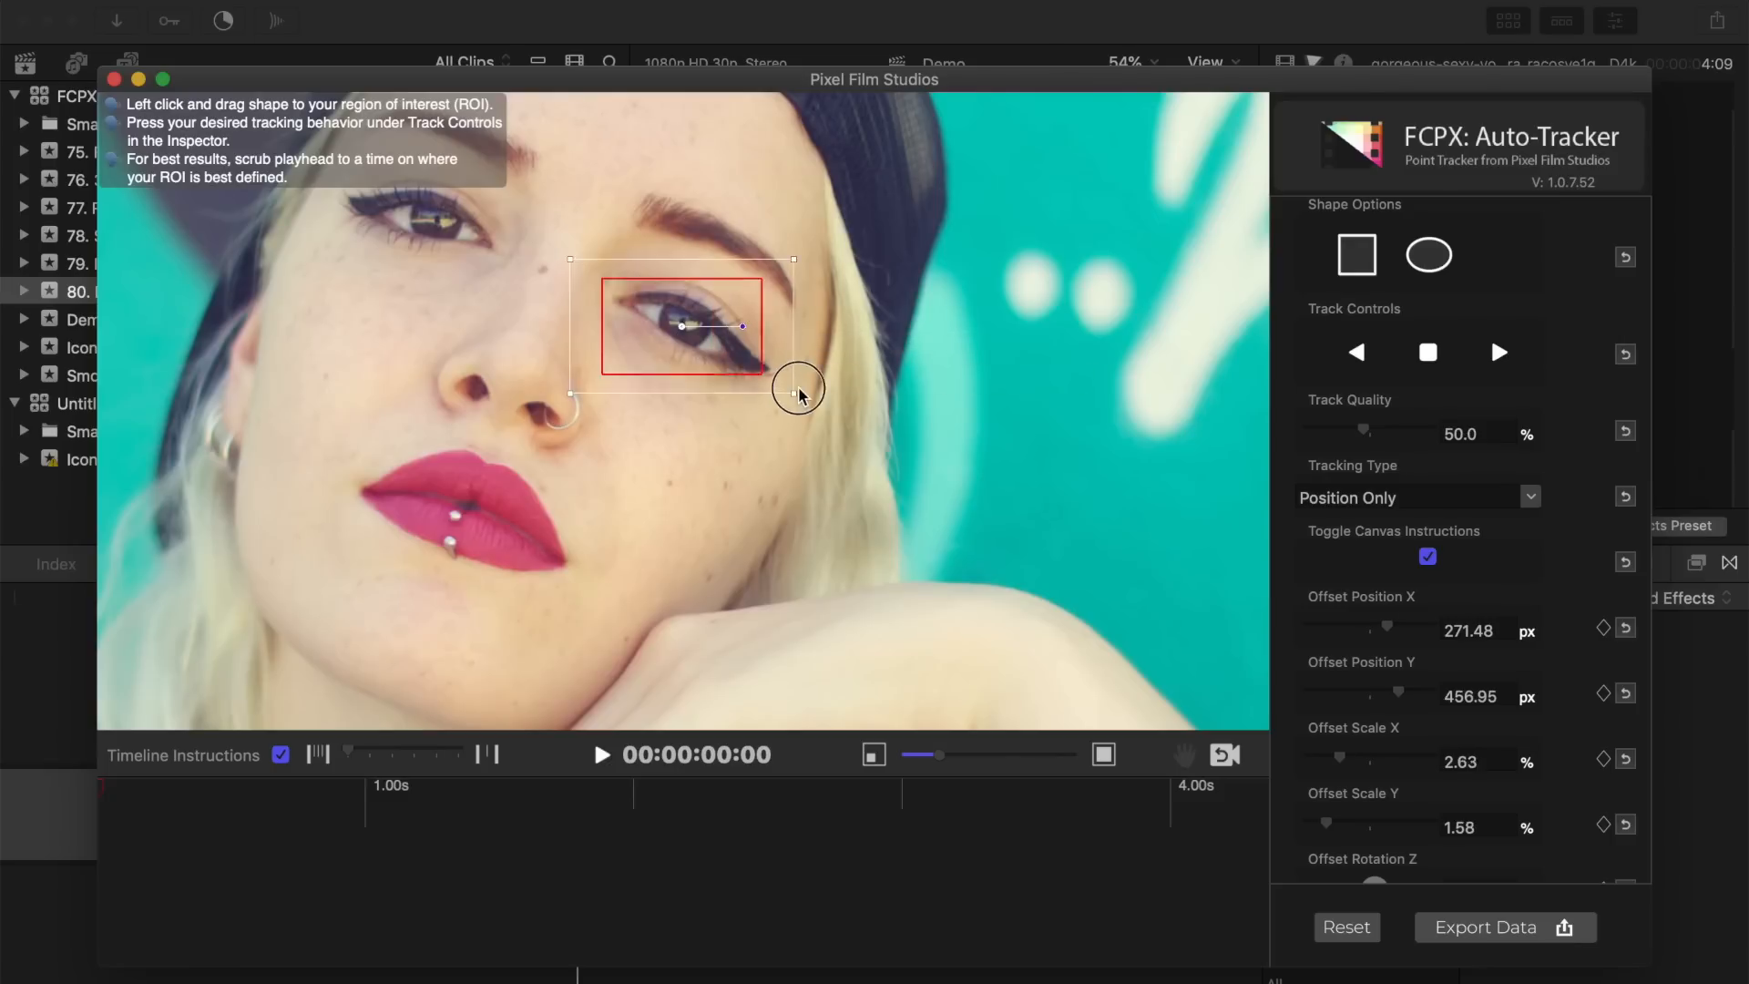
pyautogui.moveTo(745, 339); pyautogui.dragTo(704, 339)
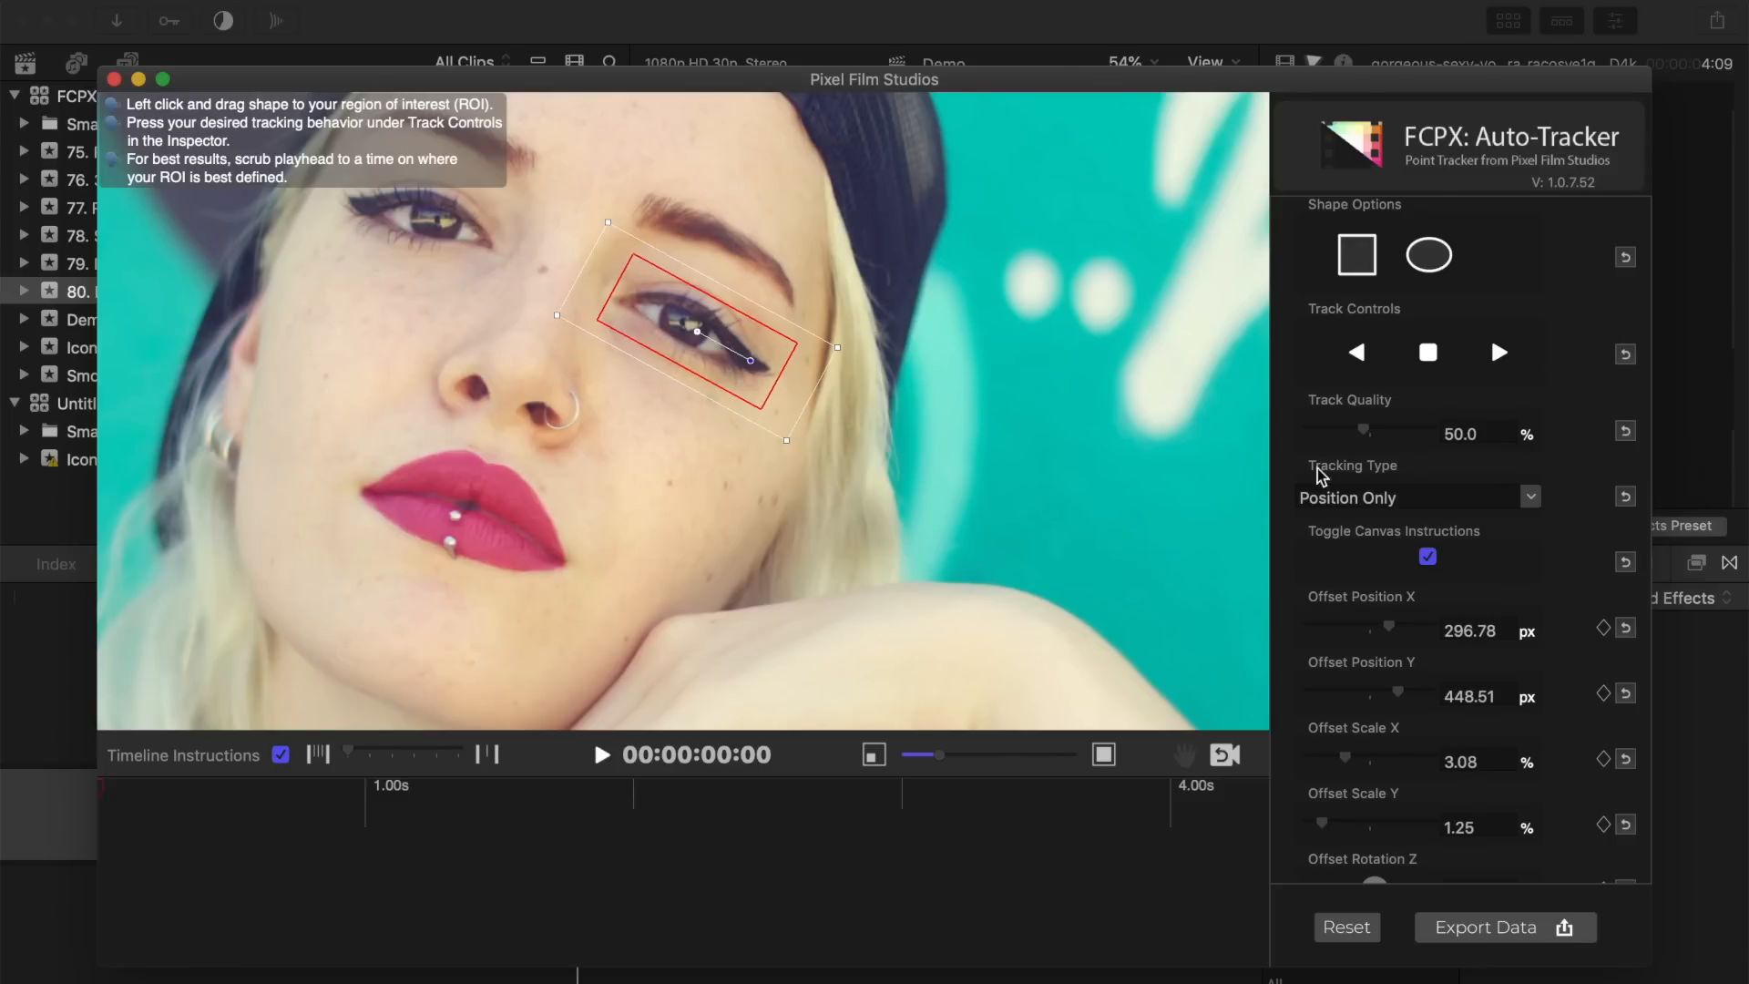
# Track the eye forward with Position + Rotation tracking at 100% quality and export the tracking data to the clip
pyautogui.click(1531, 496)
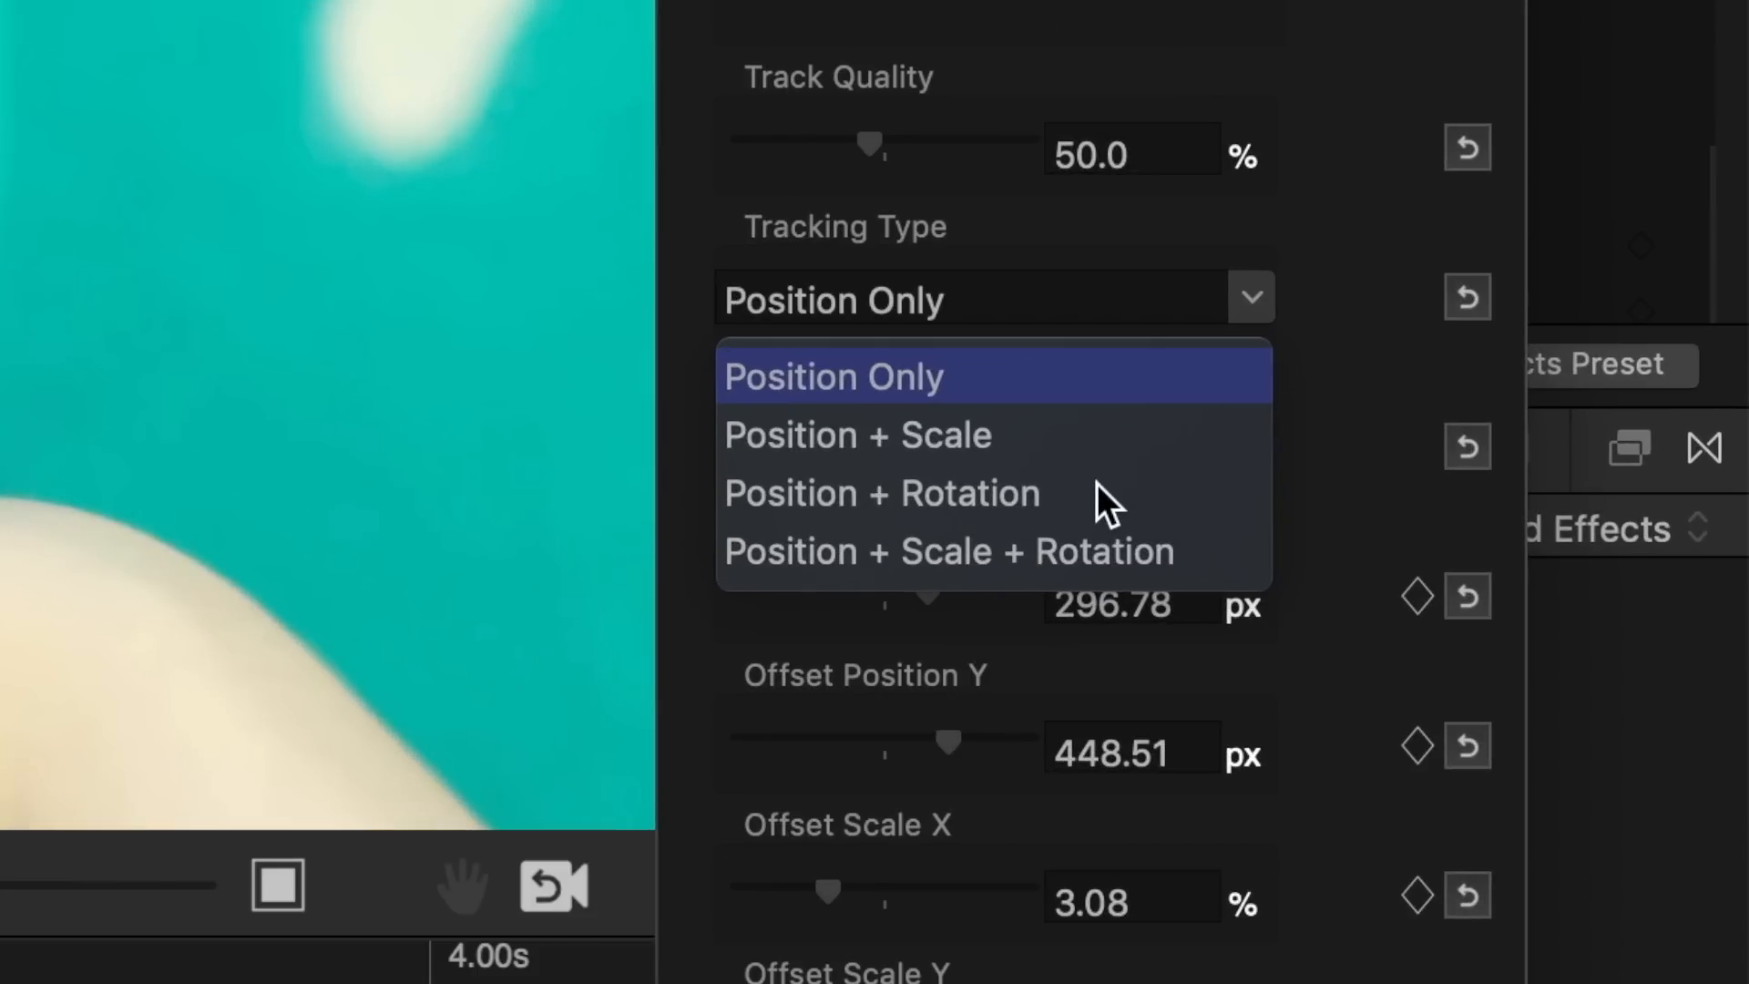
pyautogui.click(1035, 493)
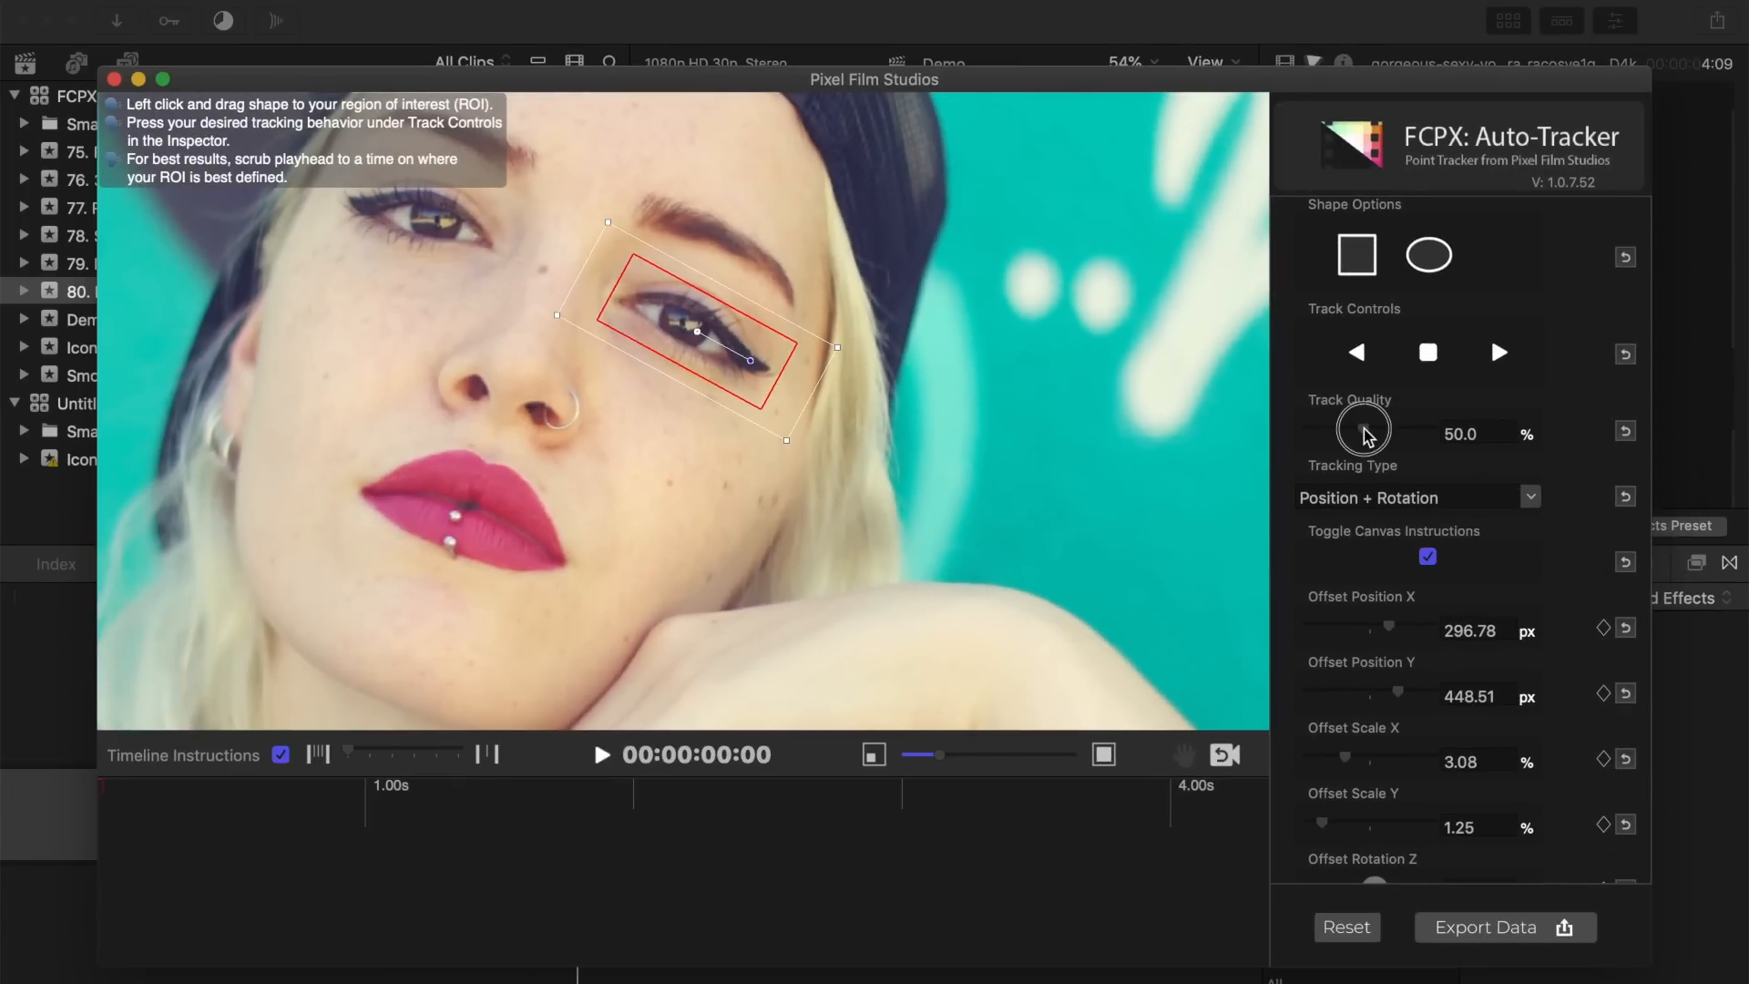
pyautogui.moveTo(1364, 429); pyautogui.dragTo(1460, 437)
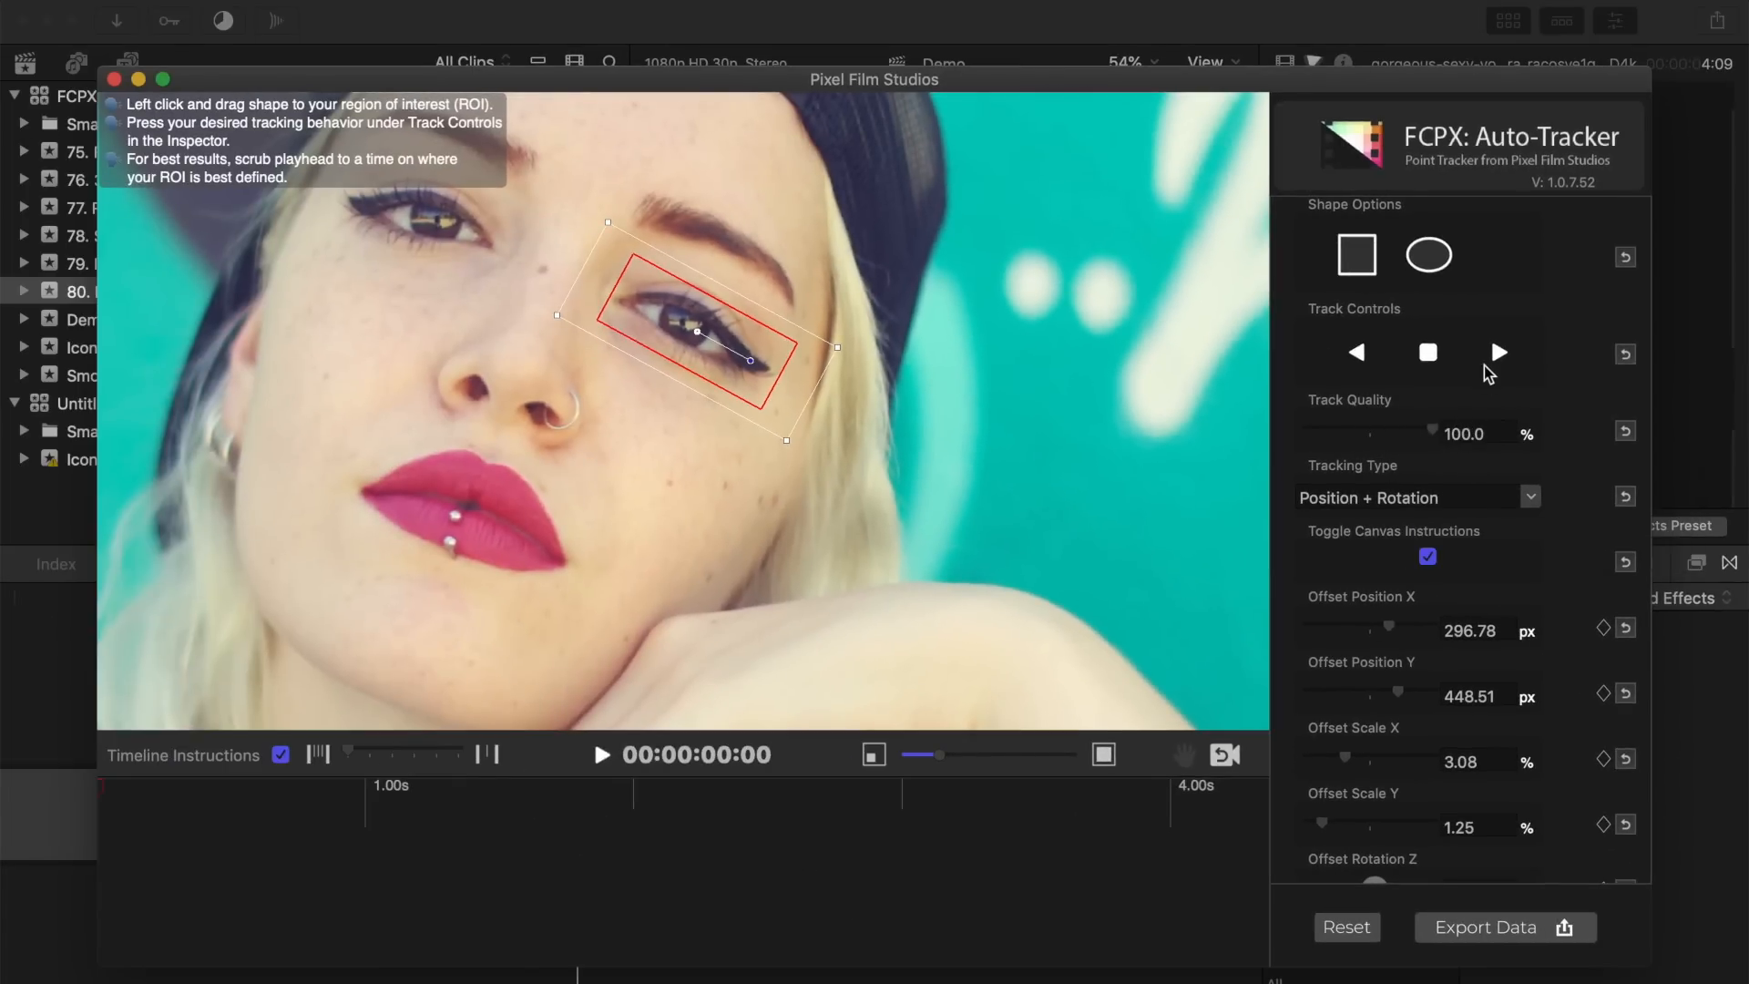
pyautogui.click(1500, 354)
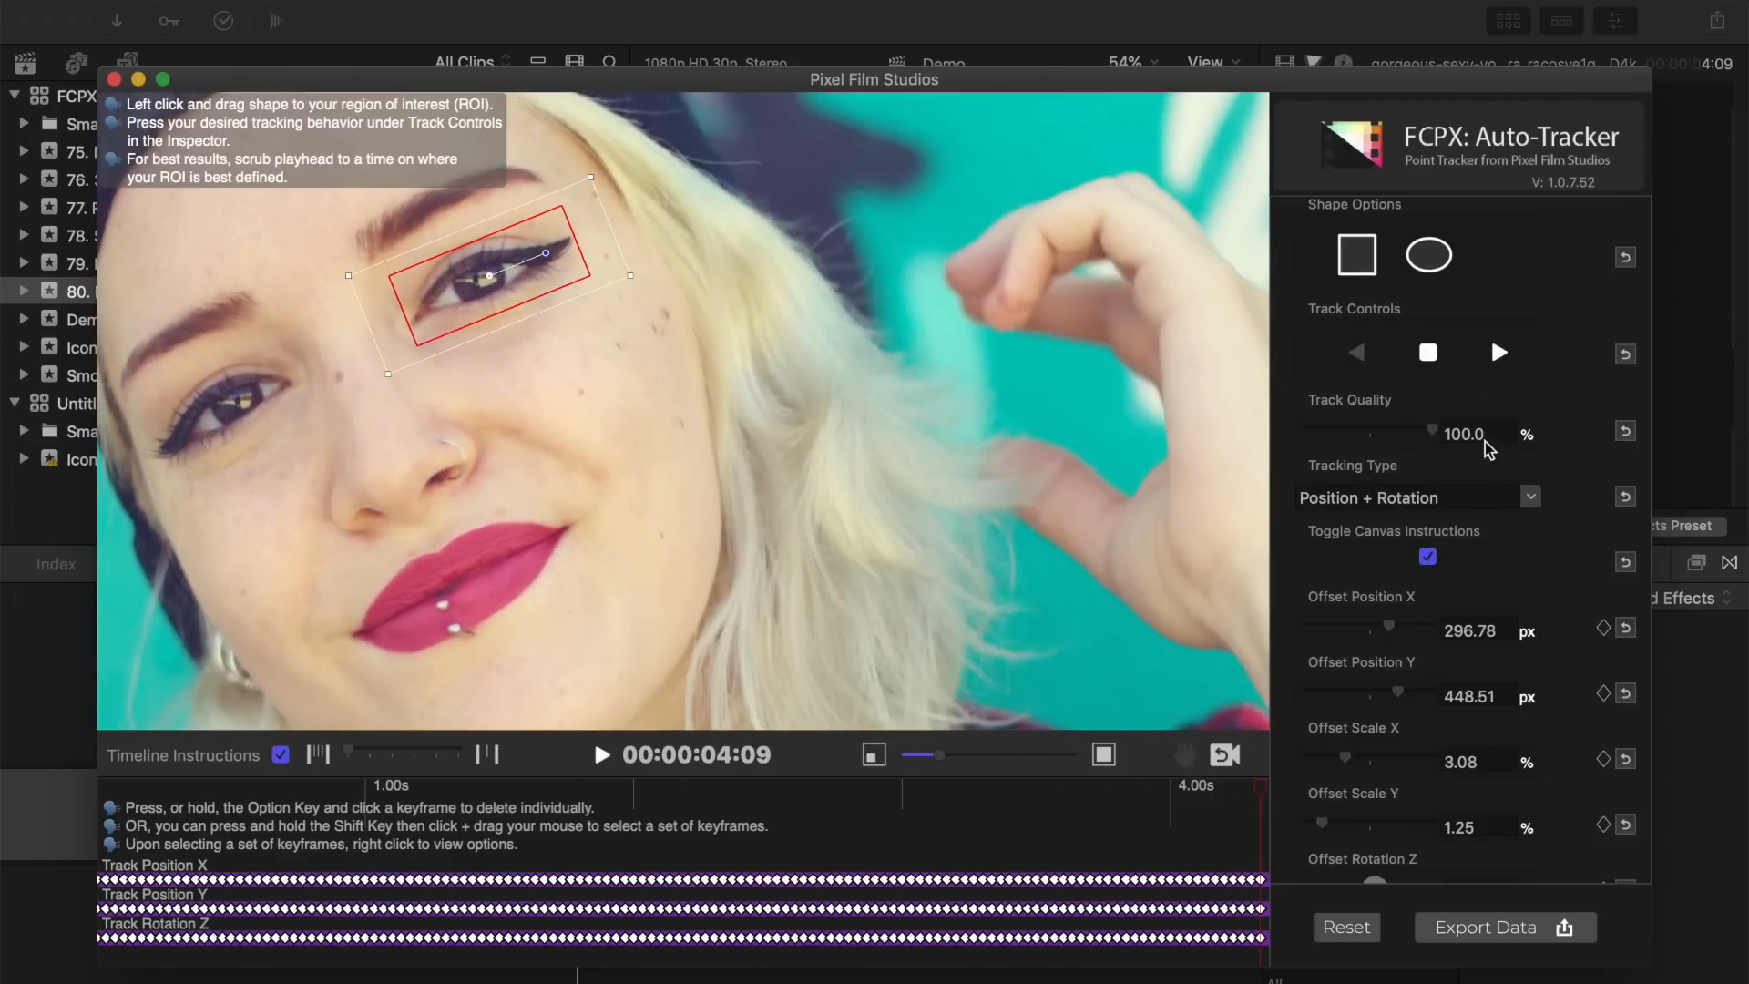
pyautogui.click(1454, 930)
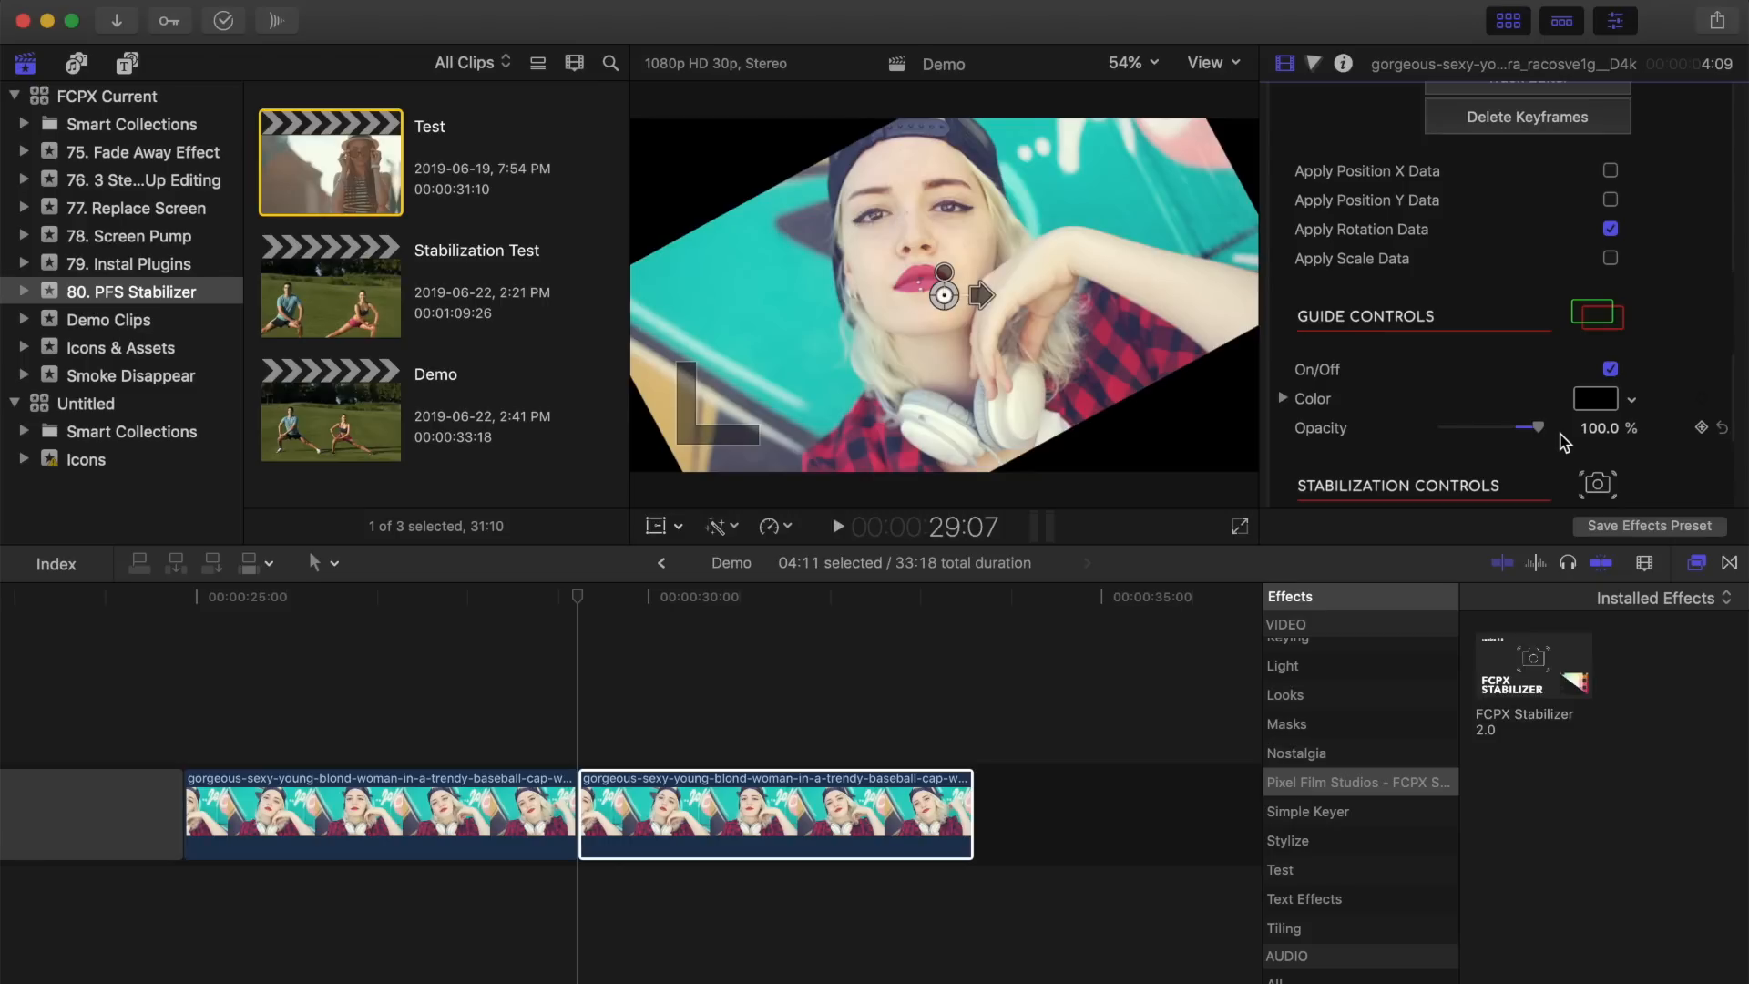
# Play the rotation-stabilized baseball-cap clip from its start to examine how it moves within the frame
pyautogui.click(644, 656)
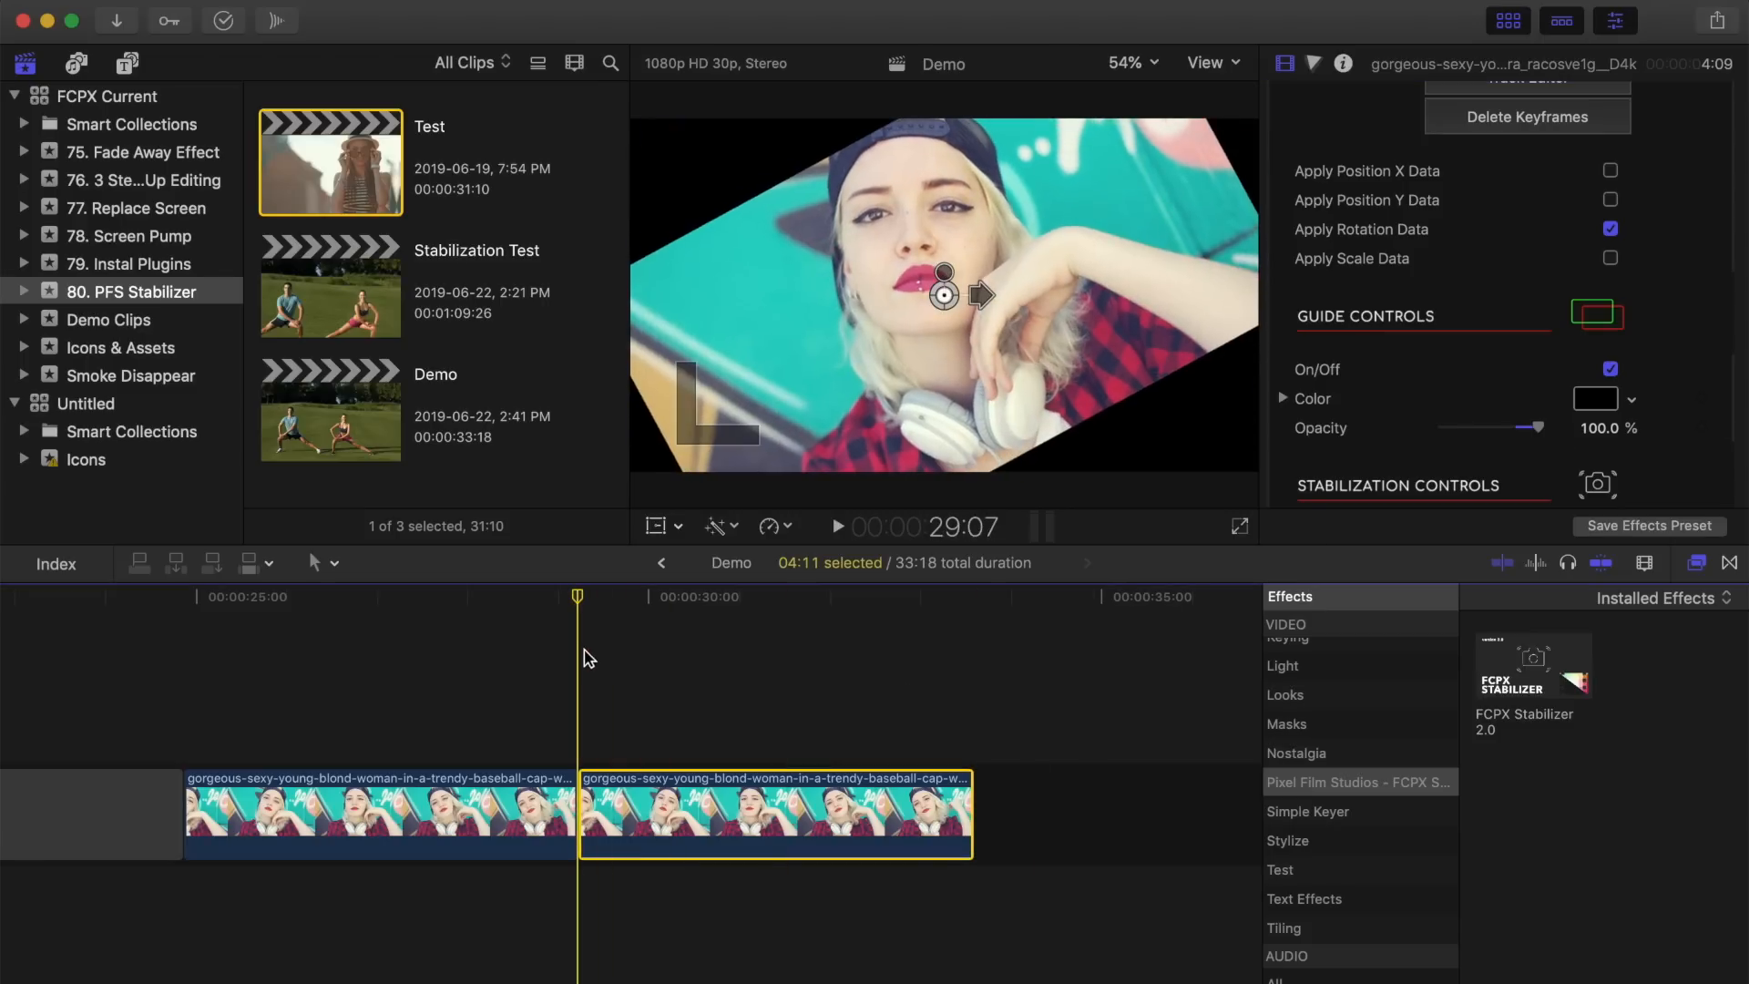
pyautogui.press('space')
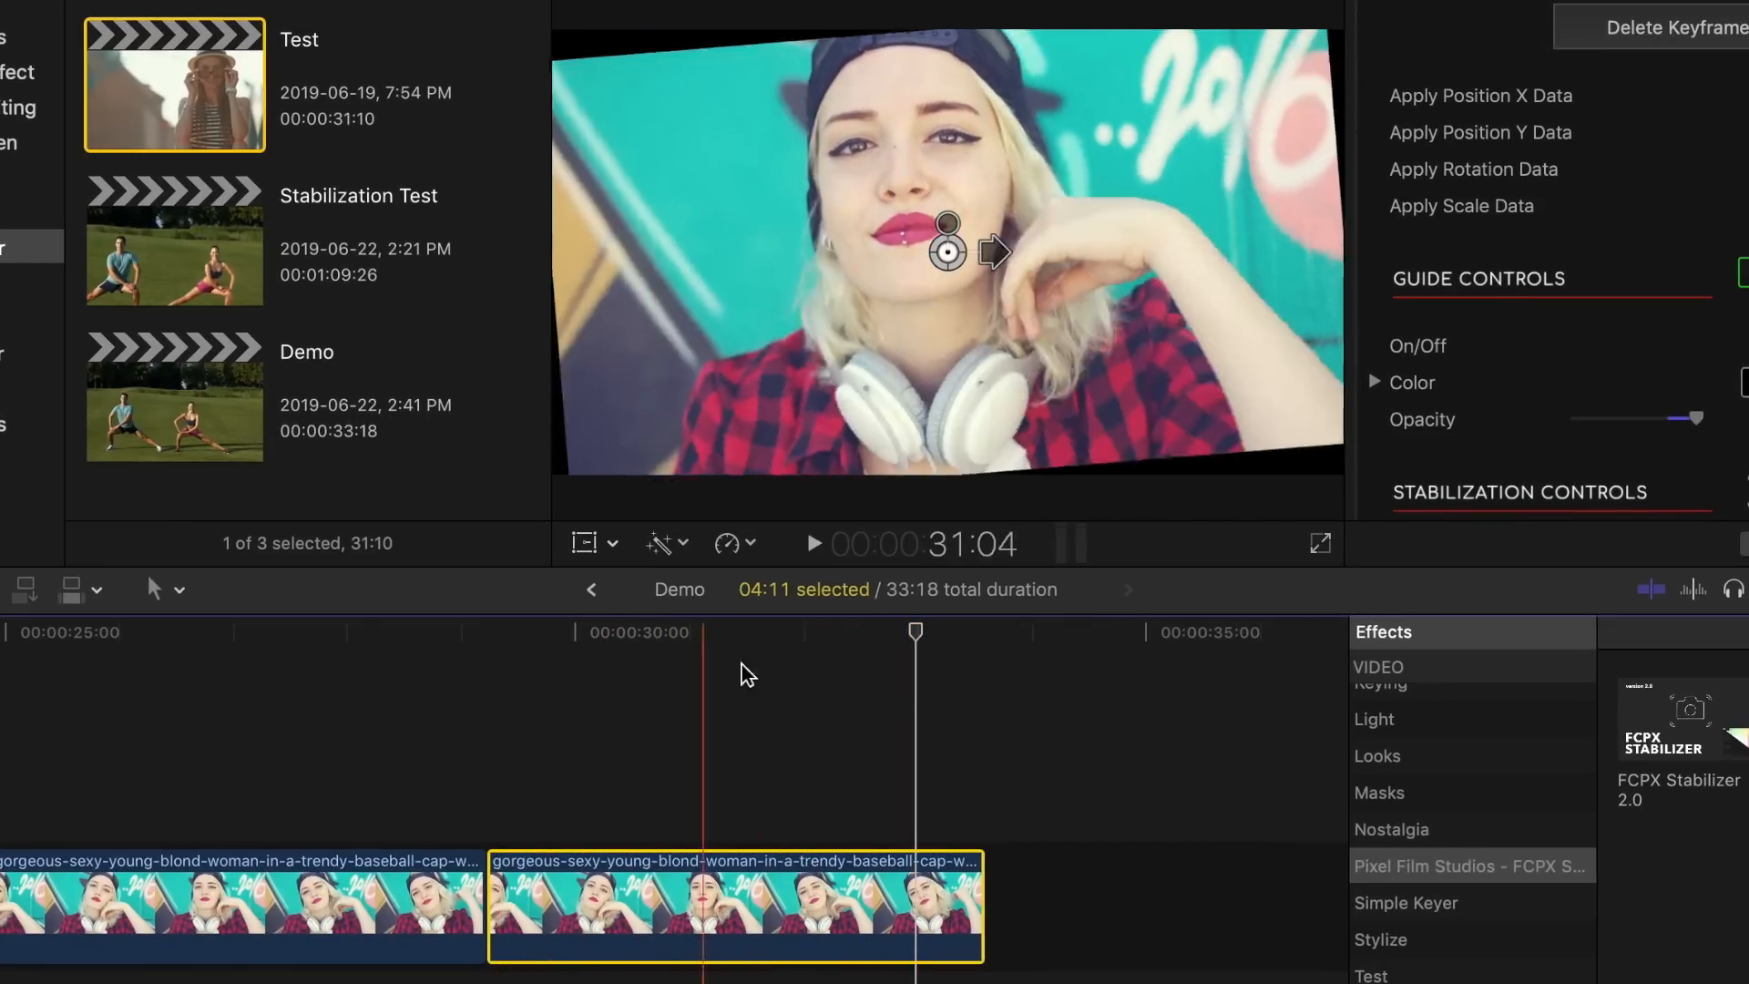
pyautogui.click(597, 674)
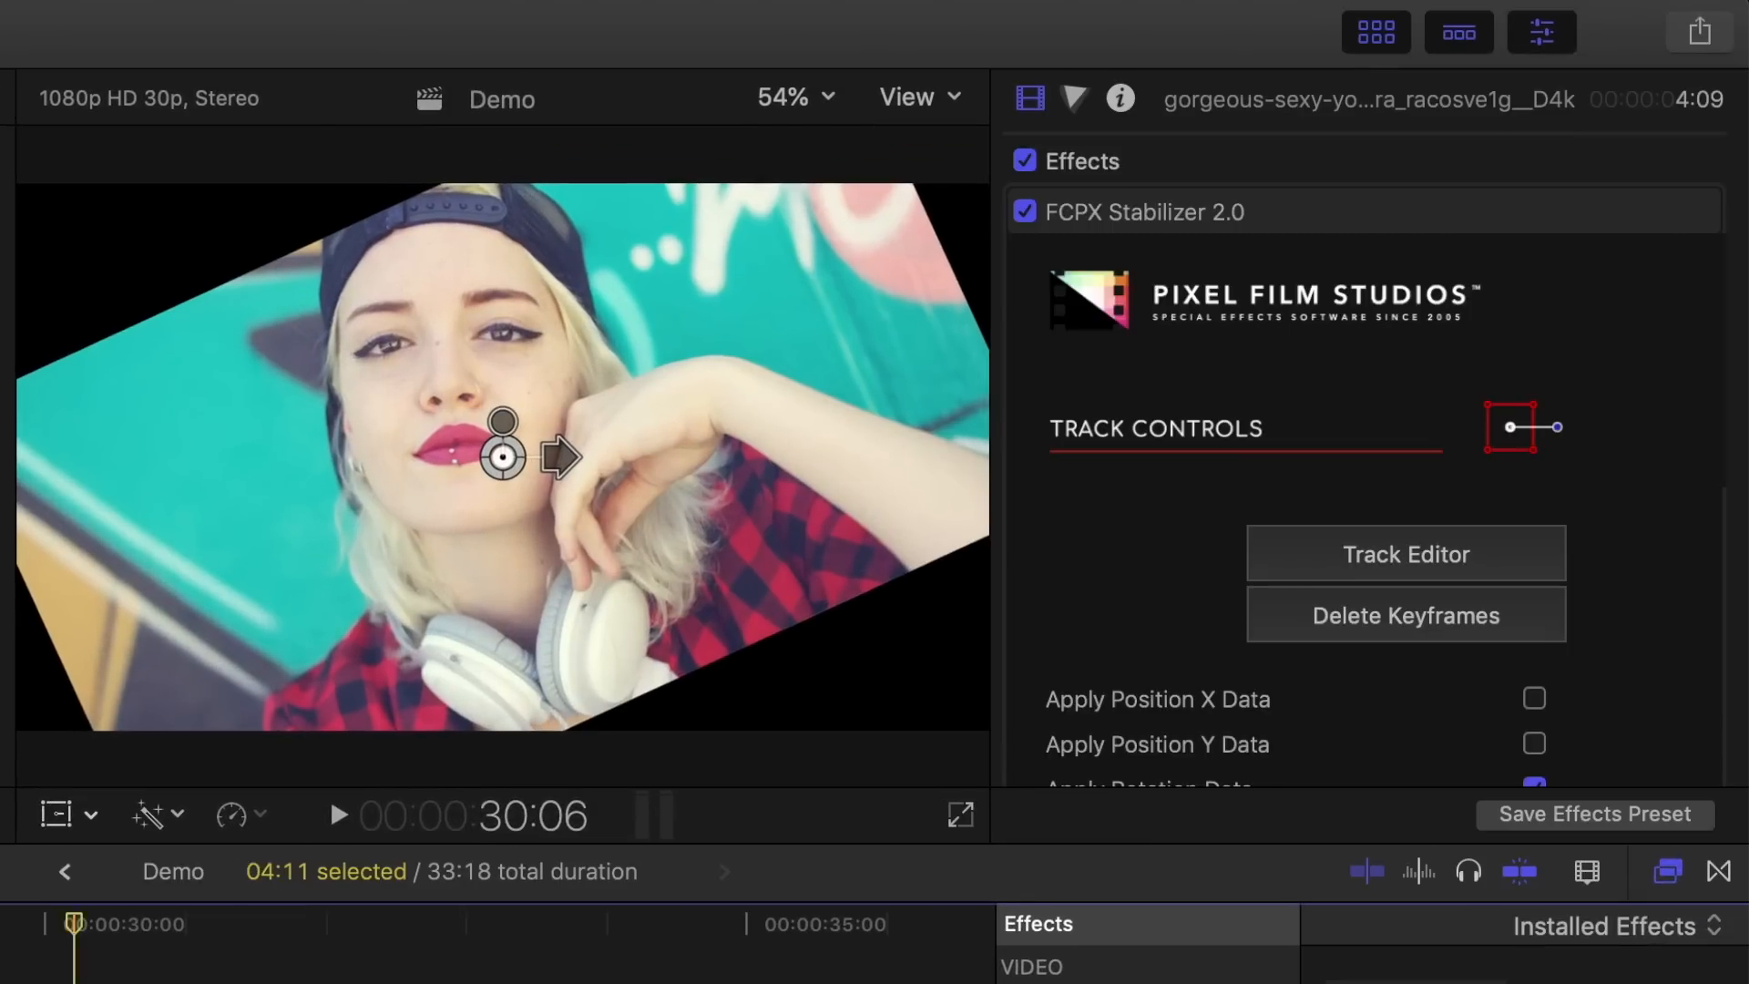
# Set the baseball-cap clip's stabilization offset position to X 0.11 px, Y 0.06 px and its offset scale to 10
pyautogui.scroll(-5, 1257, 484)
pyautogui.moveTo(1353, 504); pyautogui.dragTo(1358, 551)
pyautogui.moveTo(1273, 640); pyautogui.dragTo(1321, 641)
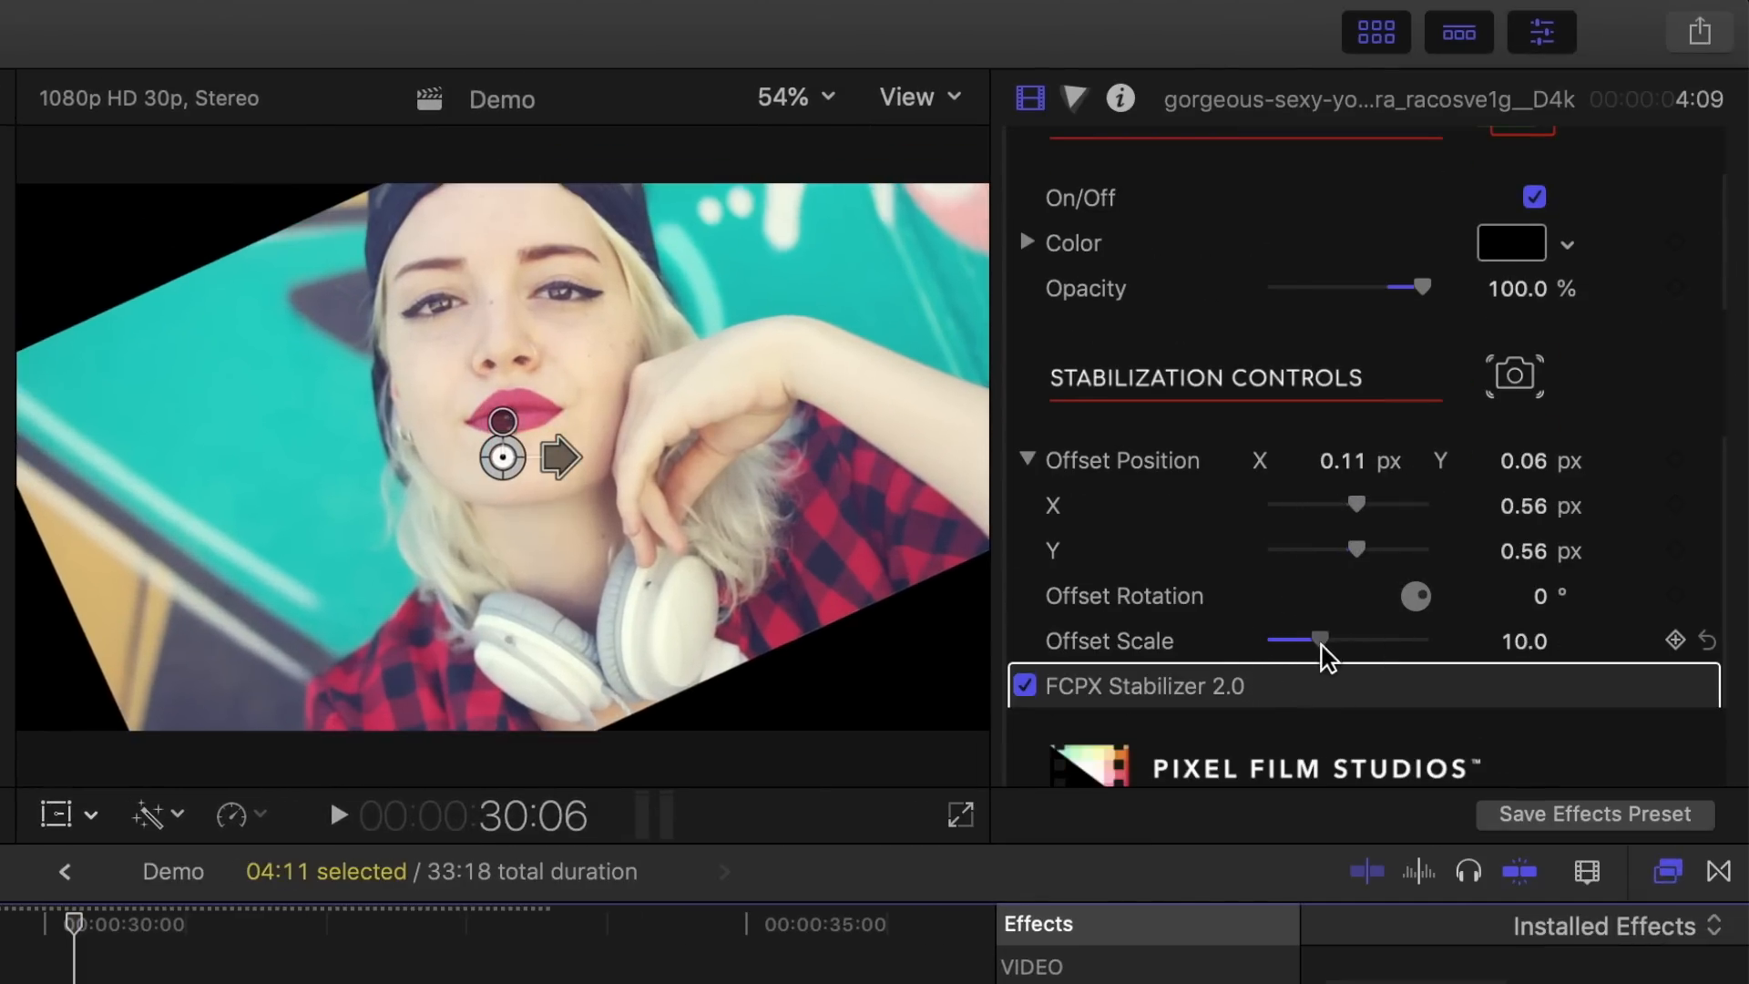
# Turn off the stabilizer's guide and play the baseball-cap clips full screen from the original one
pyautogui.click(1534, 197)
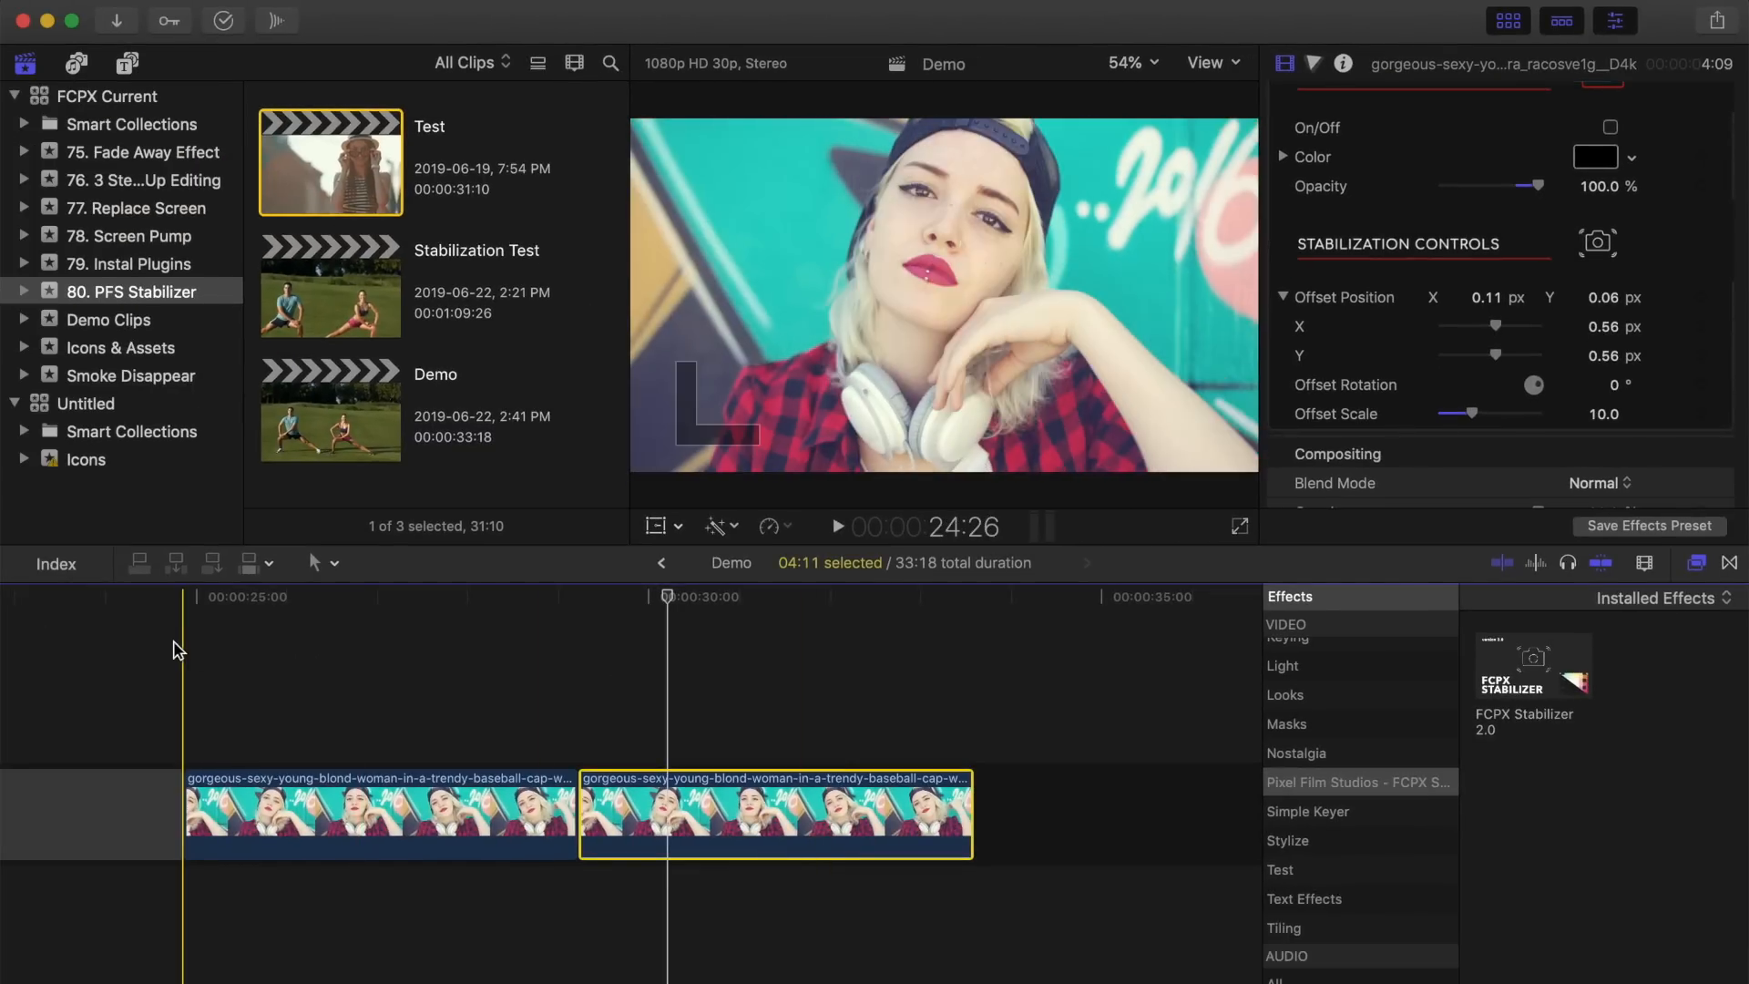
pyautogui.press('shift+super+f')
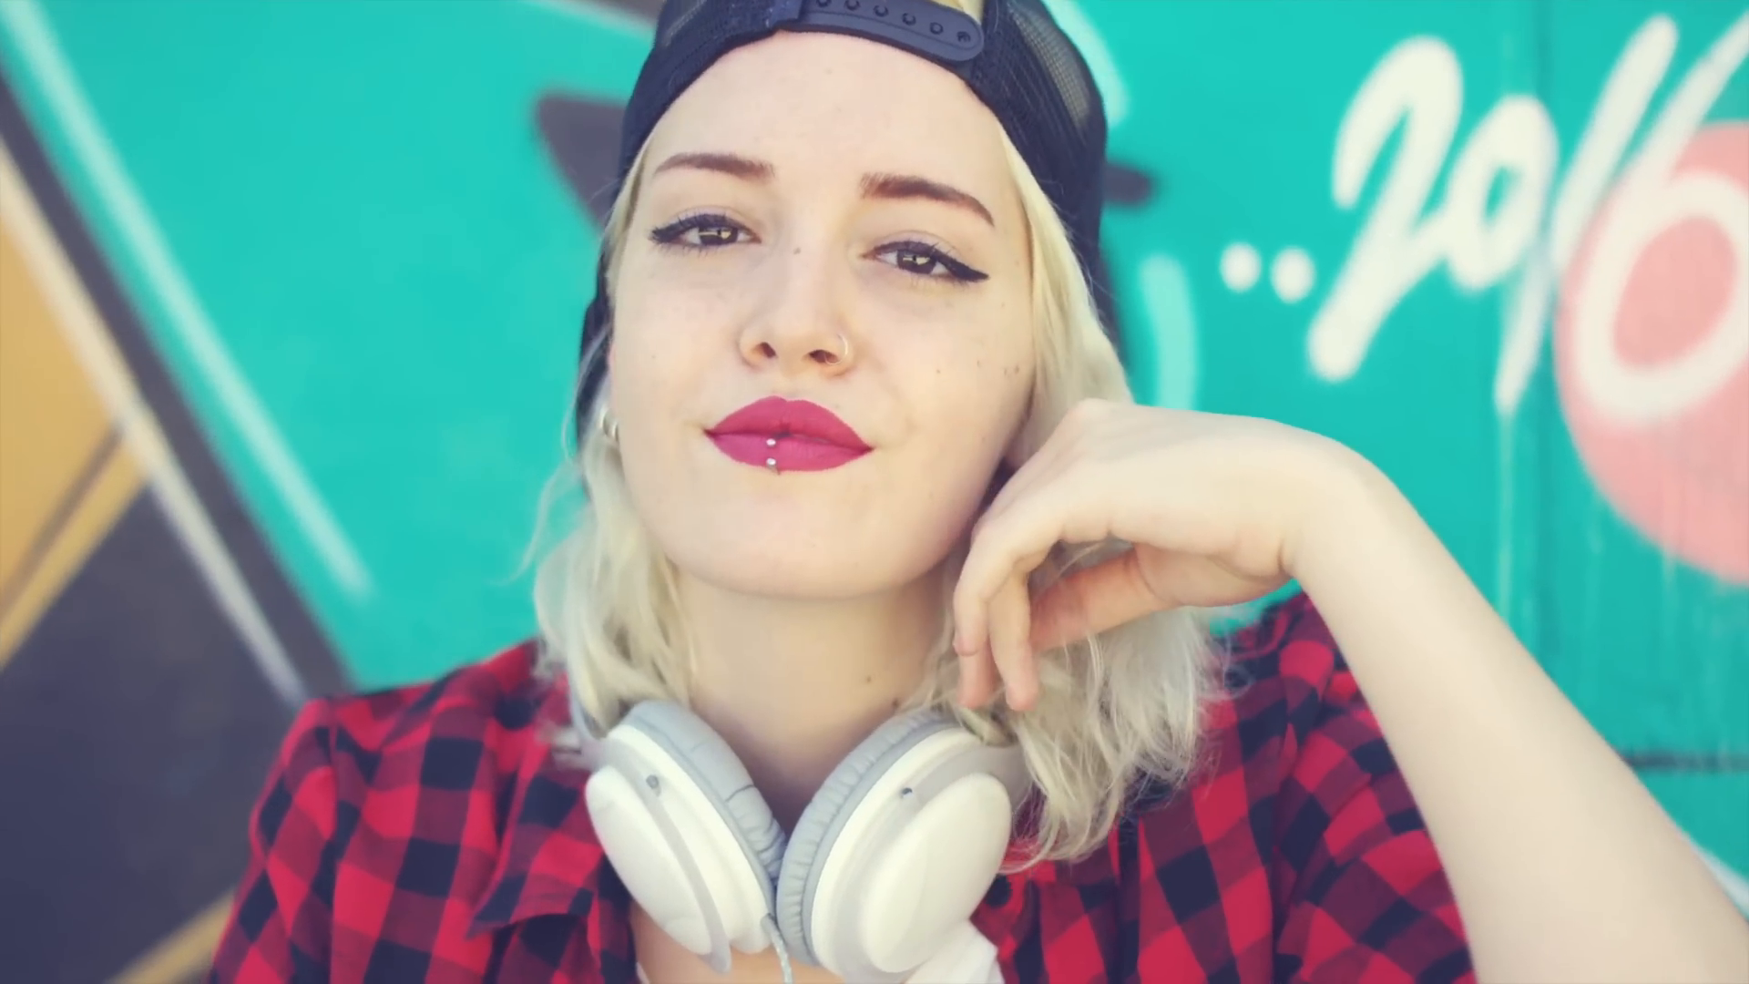